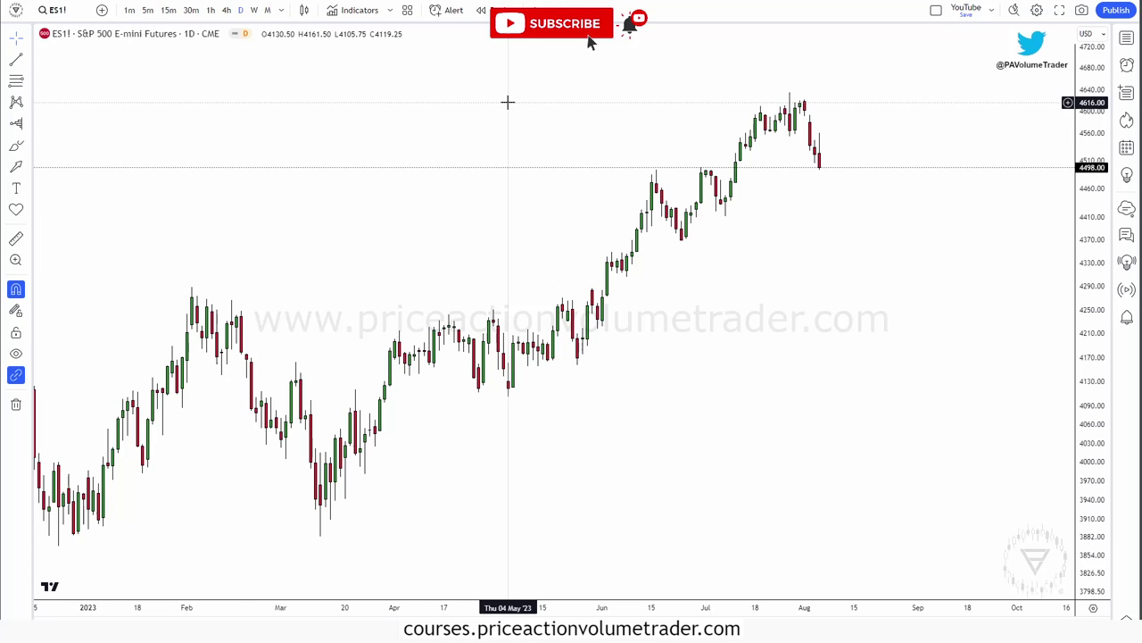
pyautogui.moveTo(526, 92); pyautogui.dragTo(554, 112)
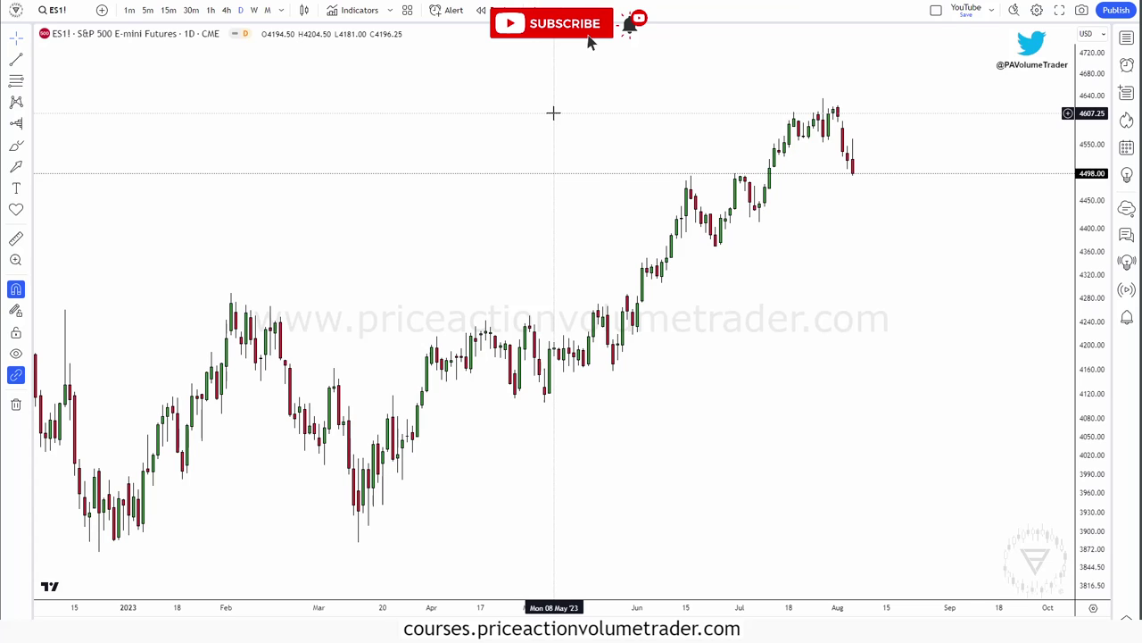
pyautogui.moveTo(553, 112); pyautogui.dragTo(566, 148)
pyautogui.moveTo(1092, 115); pyautogui.dragTo(1093, 143)
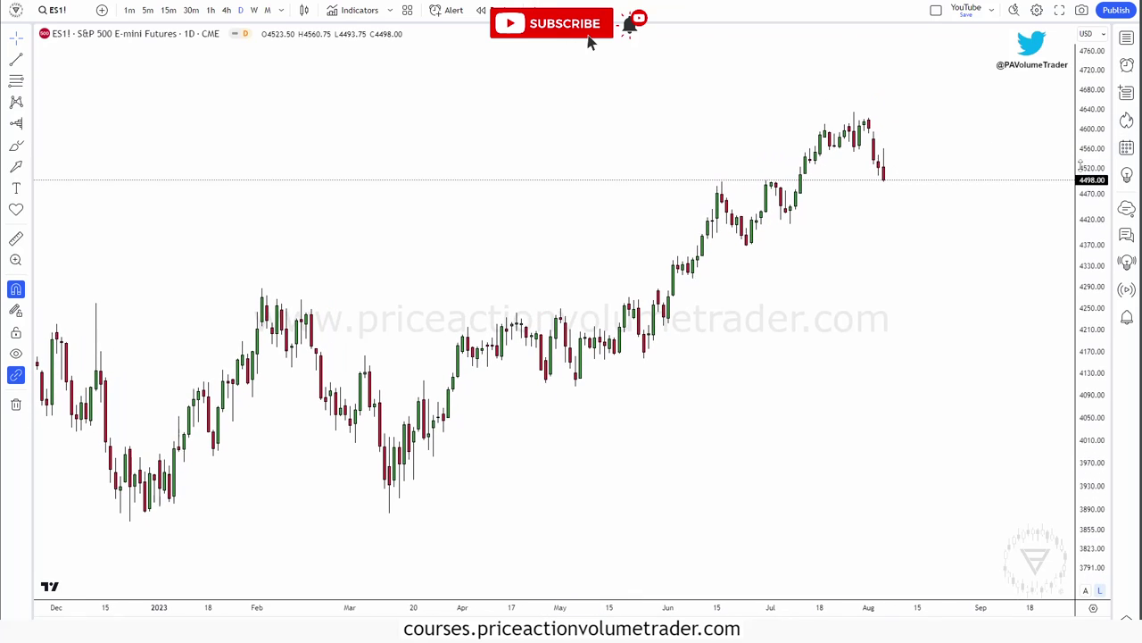
pyautogui.moveTo(989, 123); pyautogui.dragTo(953, 133)
pyautogui.scroll(-2, 953, 133)
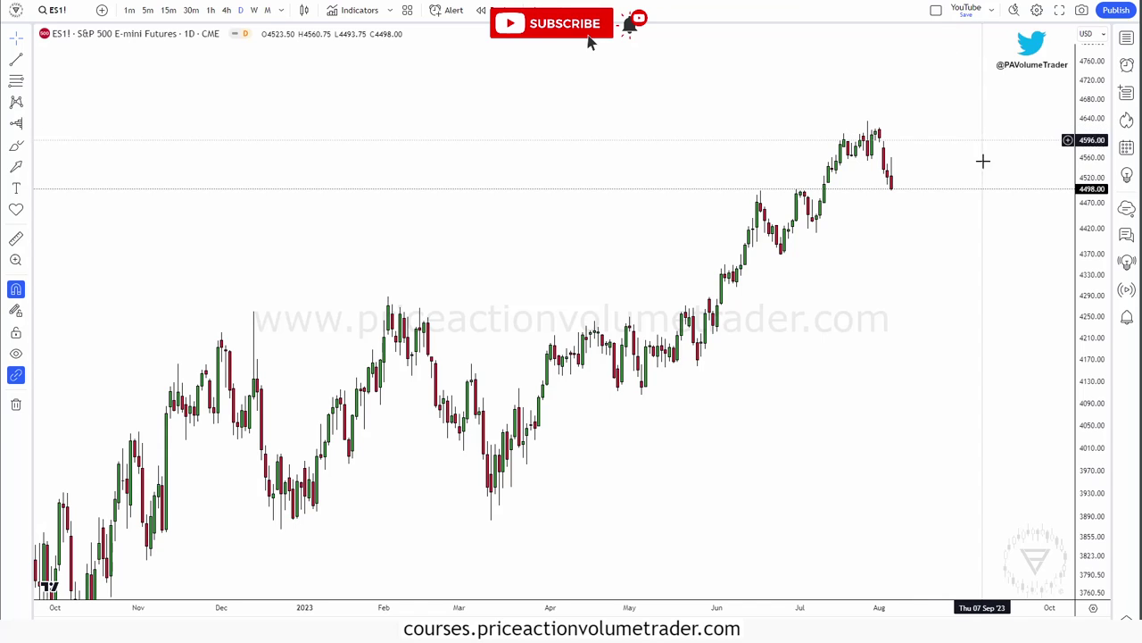
pyautogui.moveTo(966, 309); pyautogui.dragTo(969, 286)
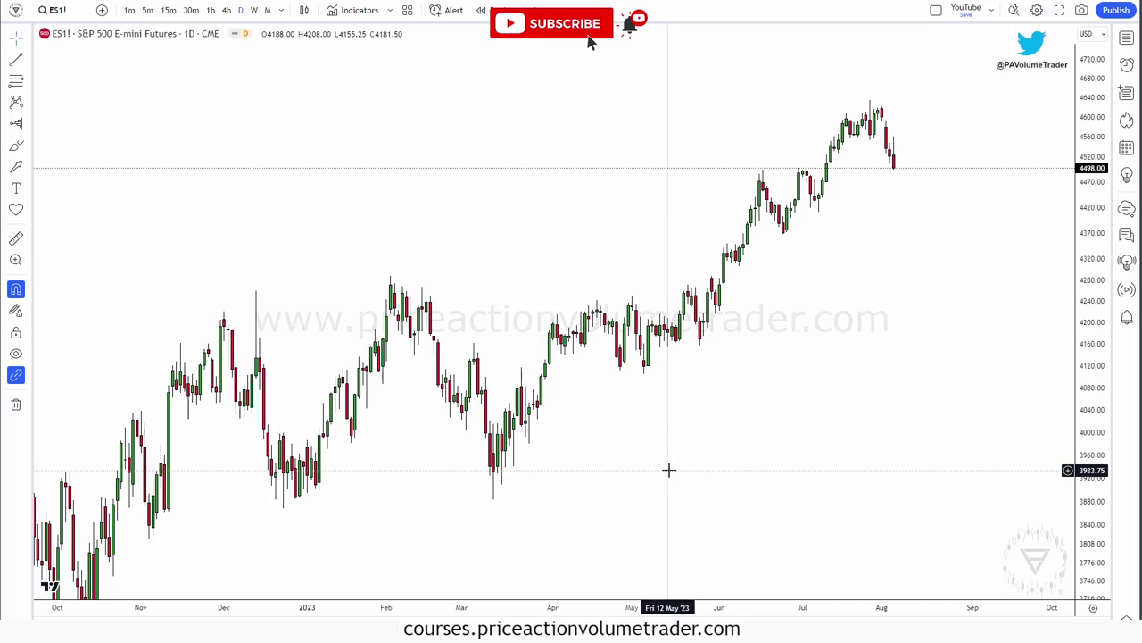
pyautogui.moveTo(821, 411)
pyautogui.mouseDown()
pyautogui.moveTo(847, 398)
pyautogui.moveTo(832, 412)
pyautogui.mouseUp()
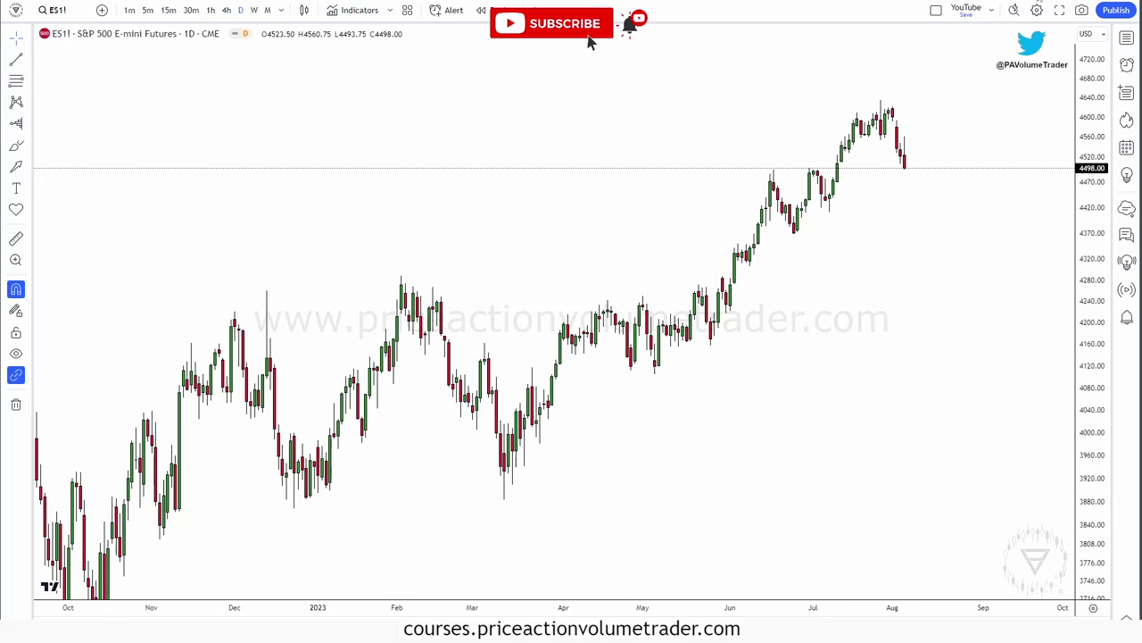
# Step: Look at the Fixed Range and Anchored Volume Profile drawing tools and the favorites toolbar, marking the two tools with freehand annotations
pyautogui.moveTo(356, 88)
pyautogui.mouseDown()
pyautogui.moveTo(51, 120)
pyautogui.moveTo(33, 133)
pyautogui.moveTo(67, 140)
pyautogui.mouseUp()
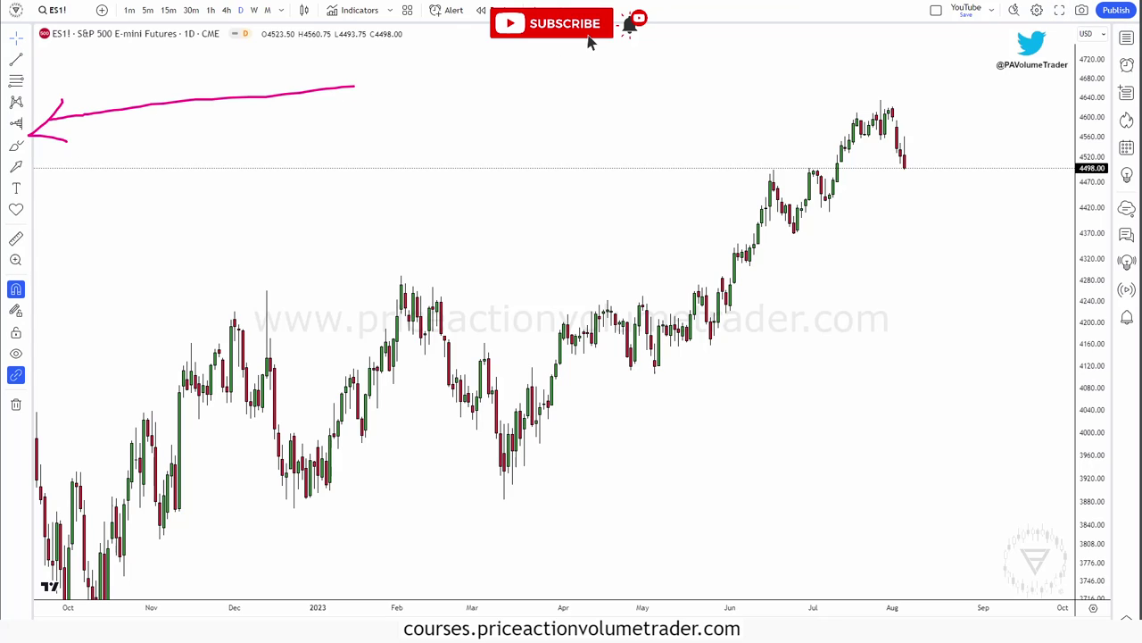
pyautogui.click(29, 125)
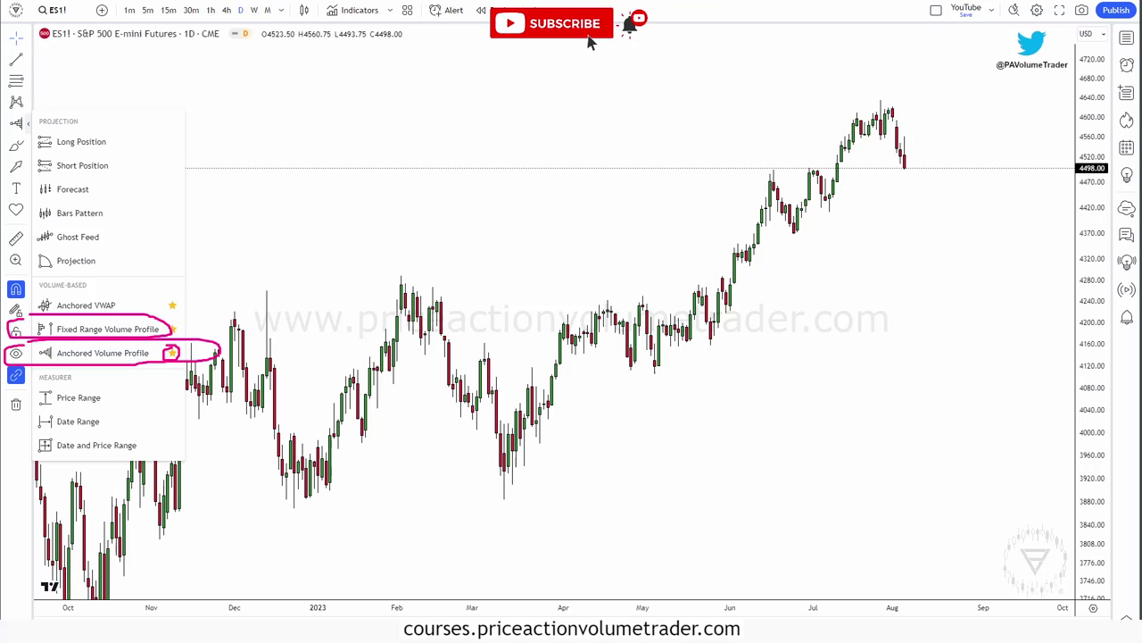
pyautogui.moveTo(398, 635)
pyautogui.mouseDown()
pyautogui.moveTo(344, 136)
pyautogui.moveTo(275, 131)
pyautogui.mouseUp()
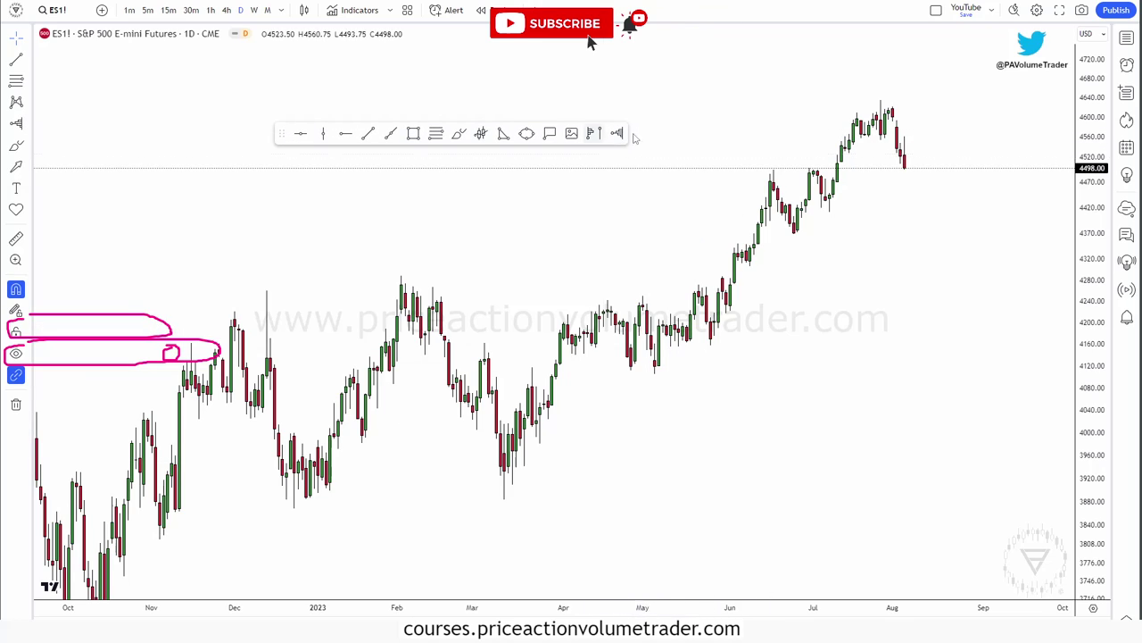
pyautogui.moveTo(280, 133); pyautogui.dragTo(308, 134)
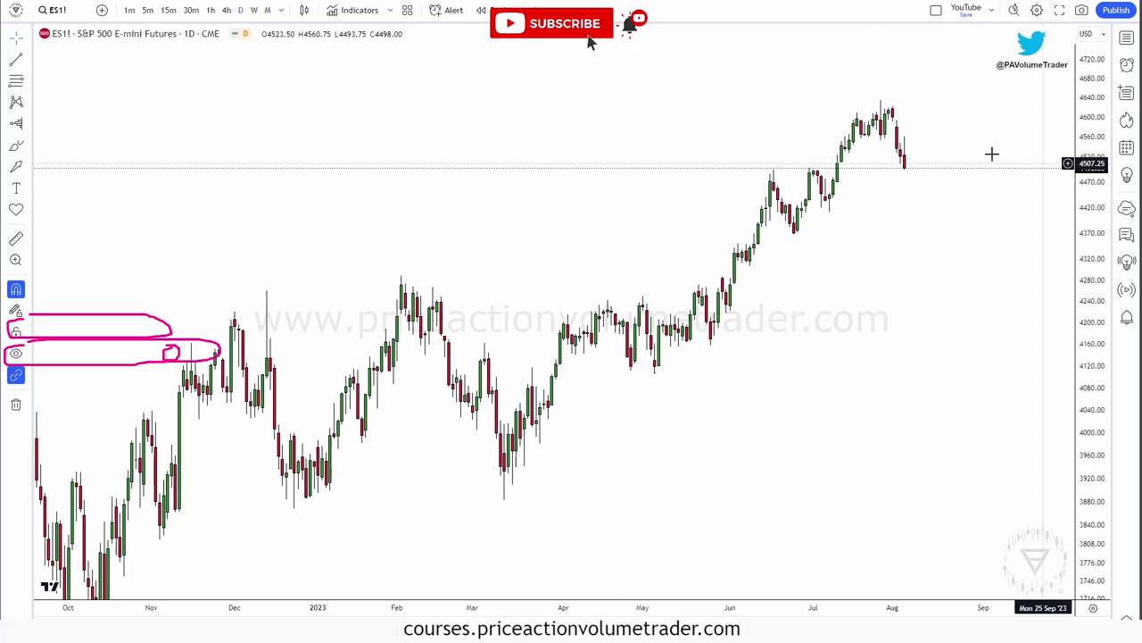
pyautogui.click(29, 127)
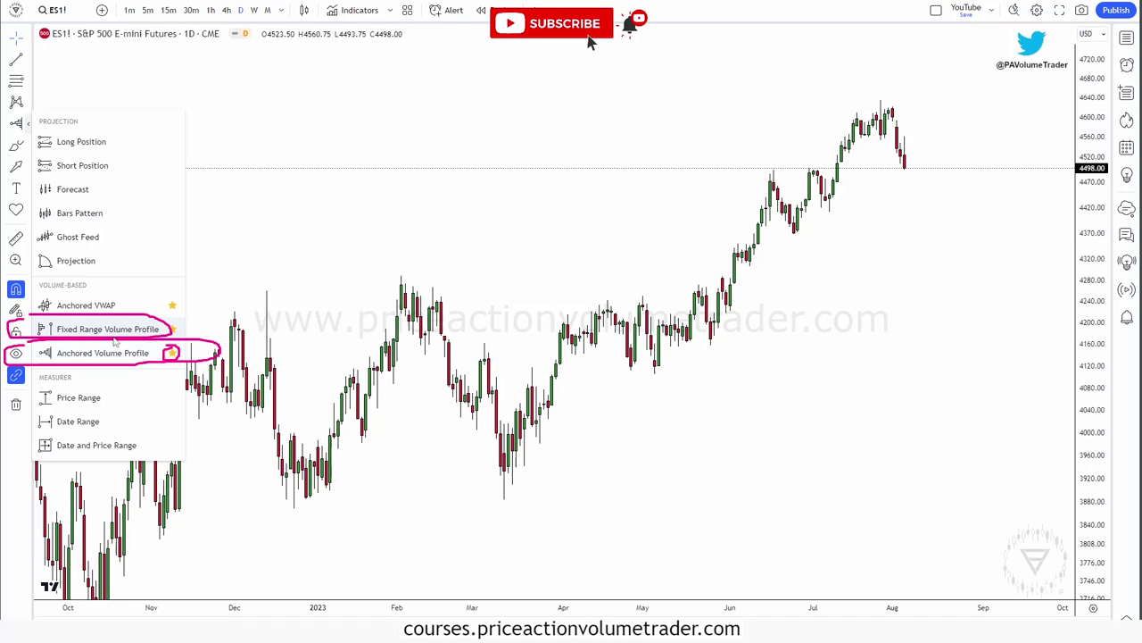
# Step: Look through the volume profile indicators in the Profiles category of the technicals
pyautogui.click(358, 11)
pyautogui.click(375, 282)
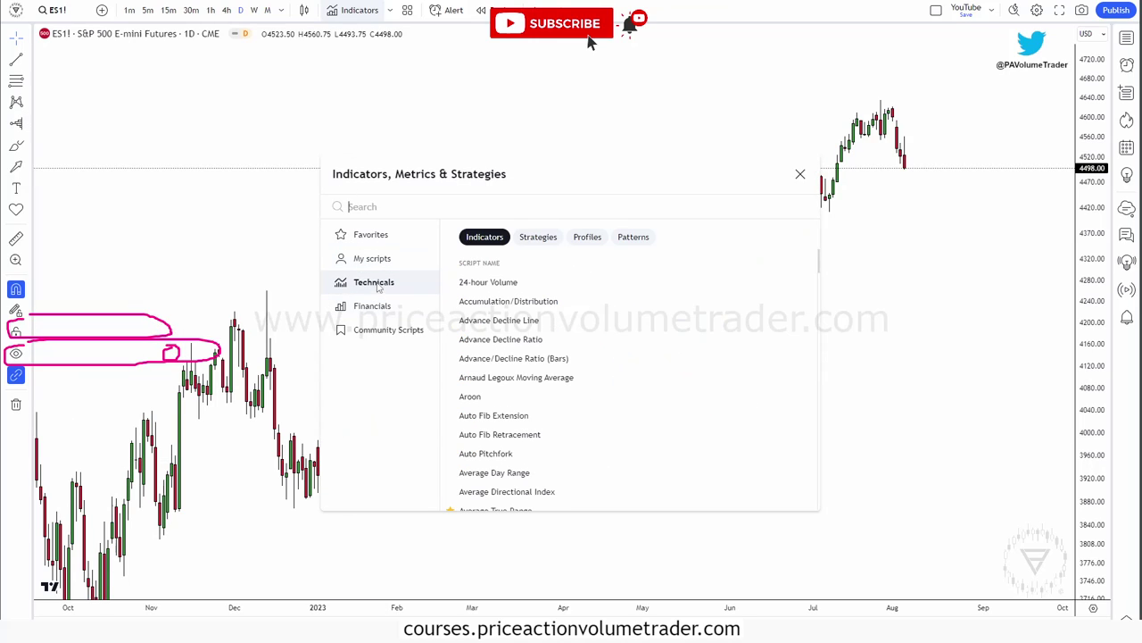
pyautogui.click(587, 237)
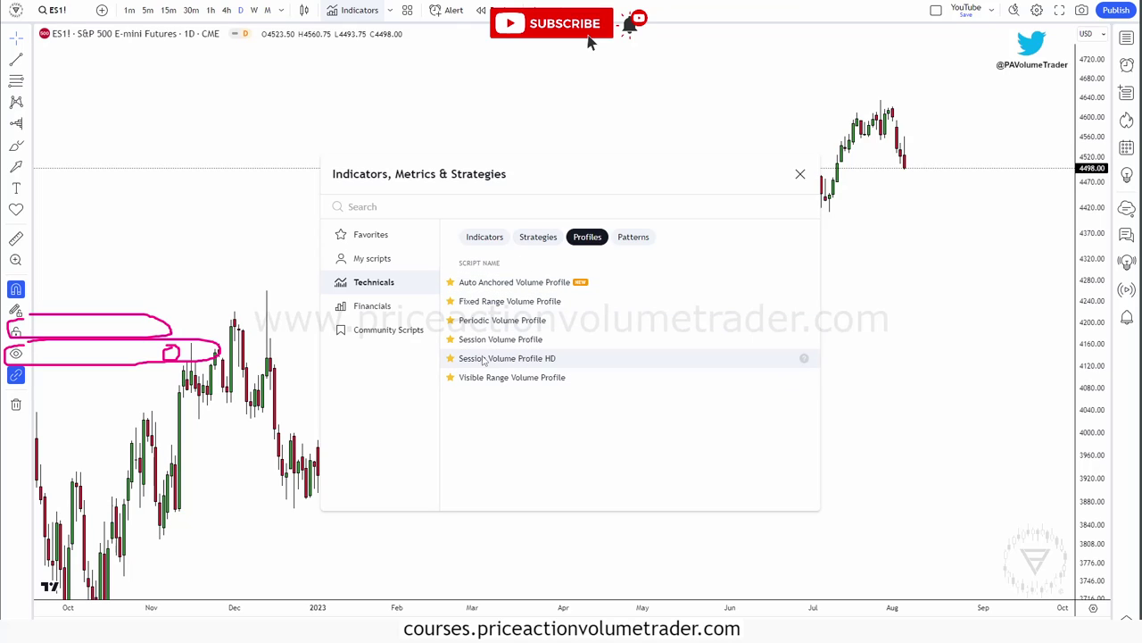
pyautogui.click(801, 175)
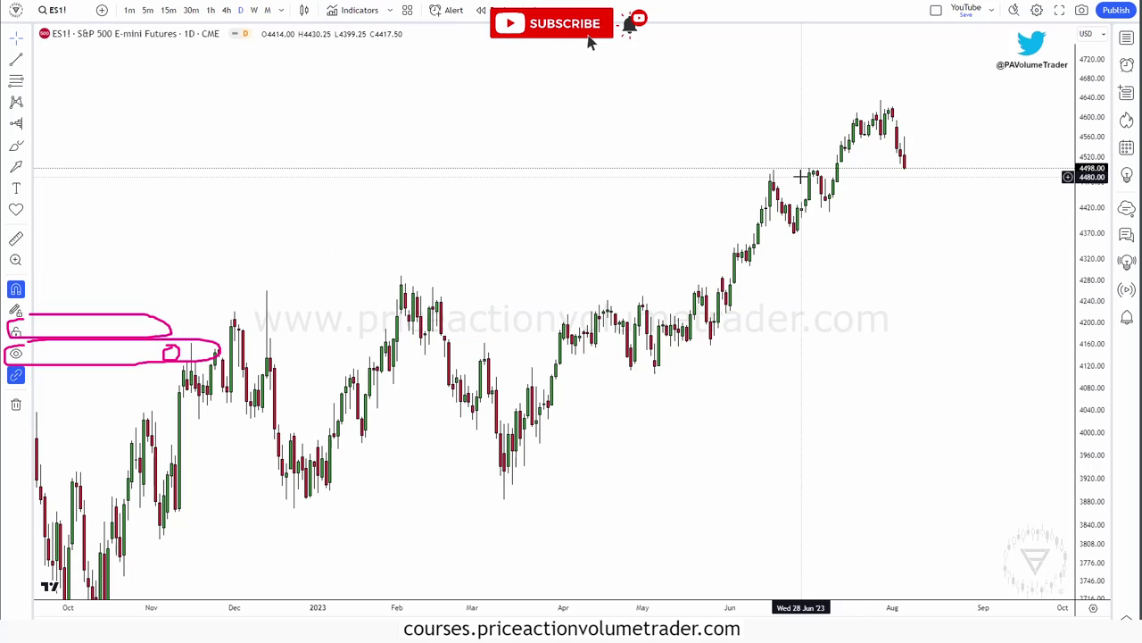
# Step: Place a Fixed Range Volume Profile from the 13 March 2023 low to the 4 August 2023 candle
pyautogui.click(29, 126)
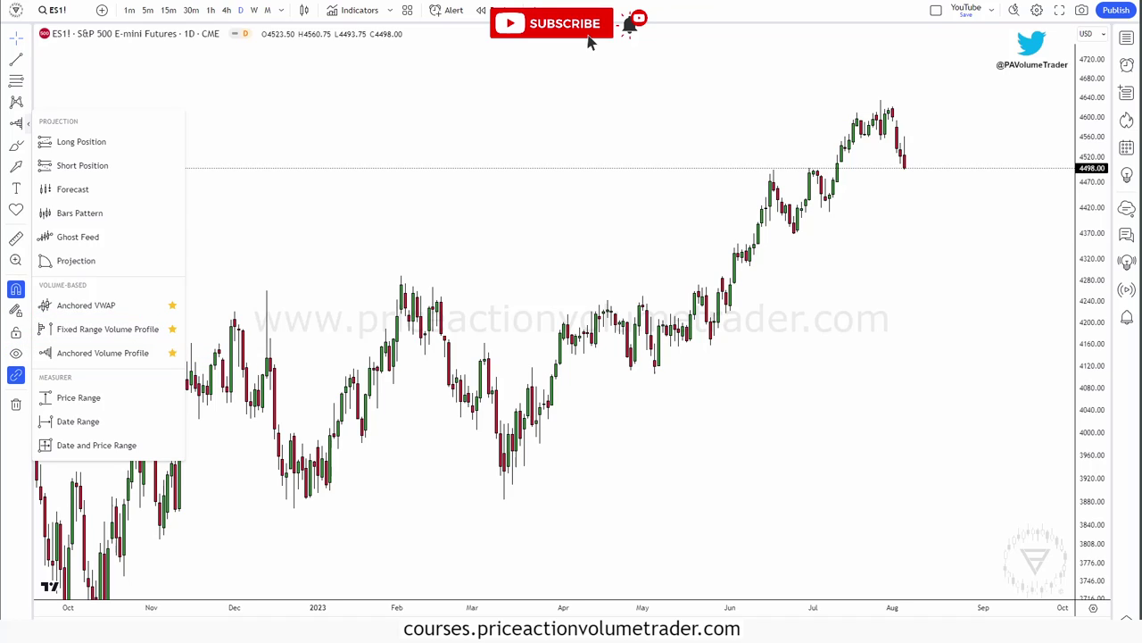
pyautogui.click(122, 331)
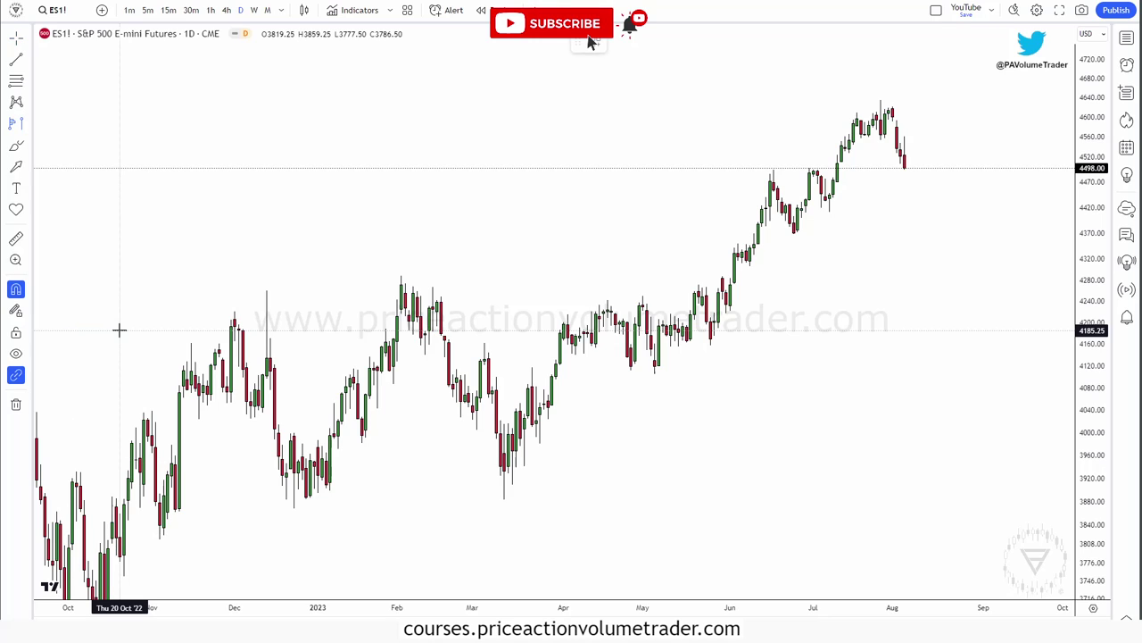
pyautogui.click(505, 522)
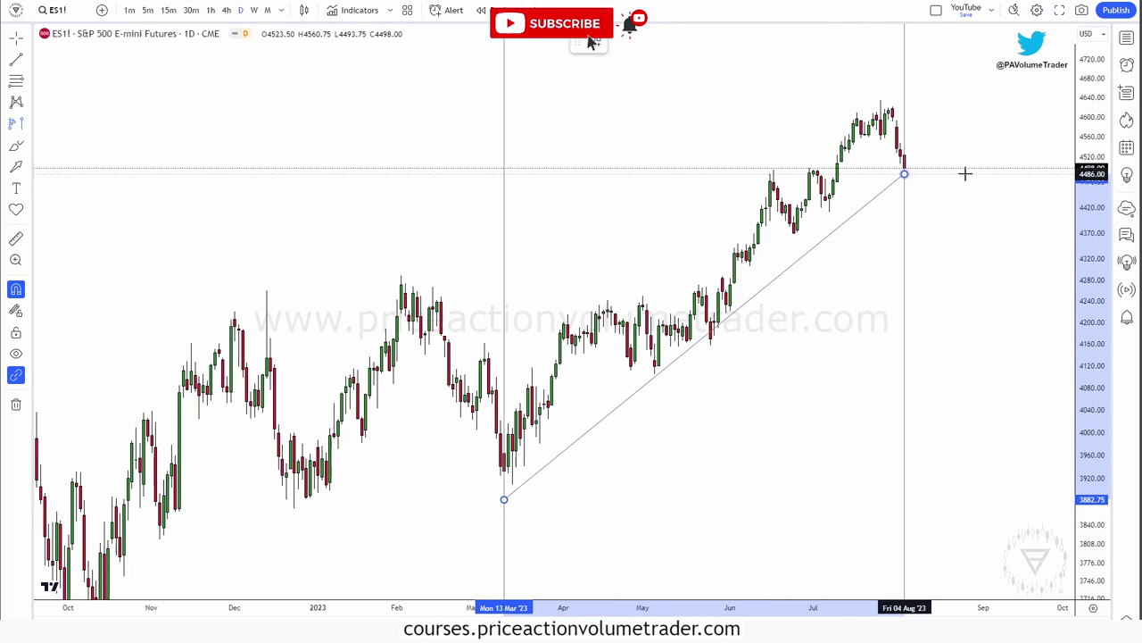
pyautogui.click(923, 183)
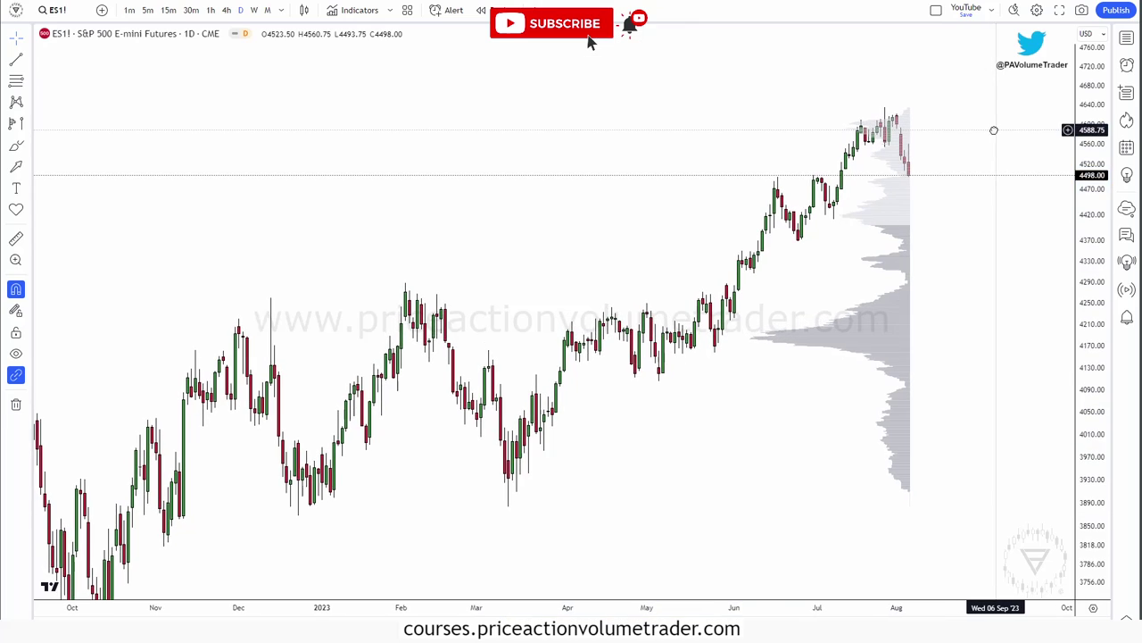
# Step: Set the placement of the fixed range volume profile to Left in its style settings
pyautogui.scroll(2, 994, 130)
pyautogui.click(870, 271)
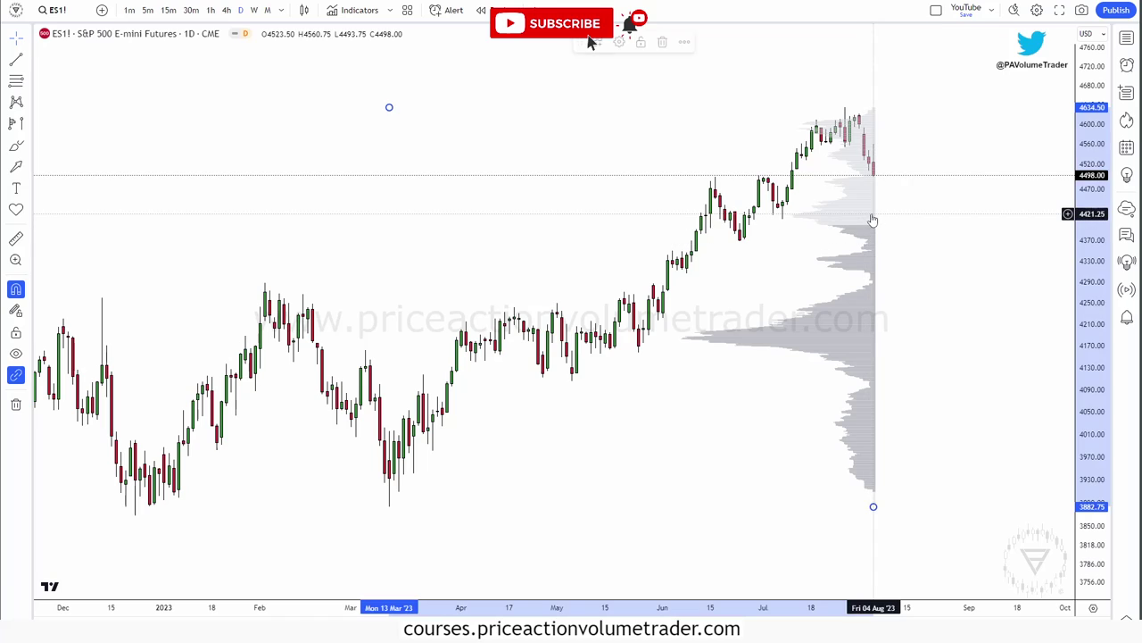
pyautogui.doubleClick(873, 219)
pyautogui.click(461, 216)
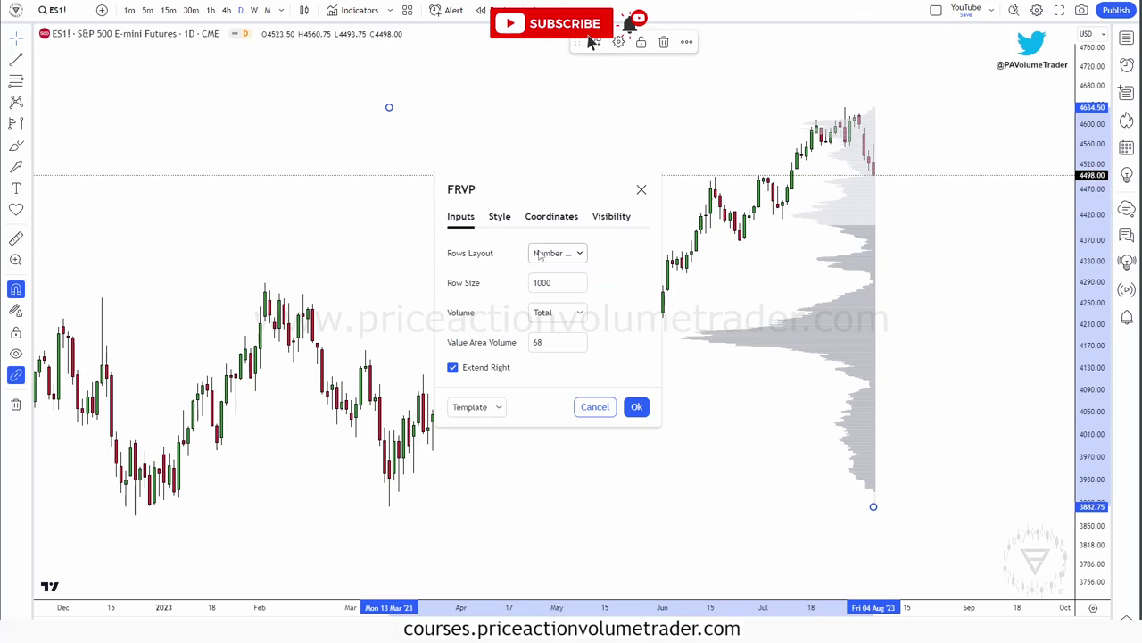
pyautogui.click(499, 216)
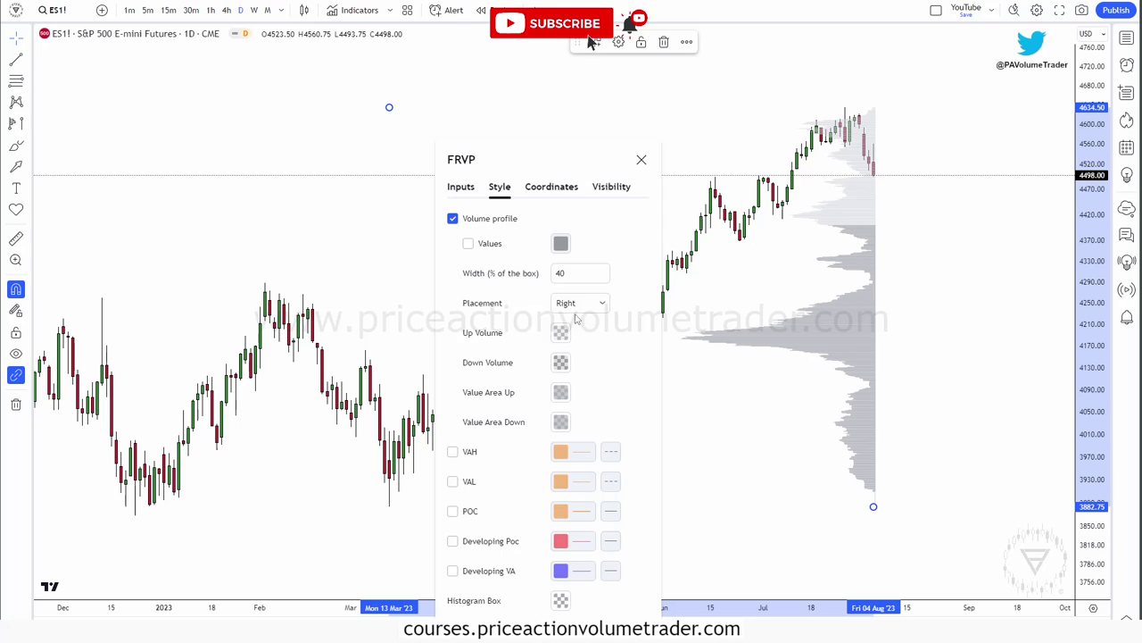
pyautogui.click(576, 305)
pyautogui.click(577, 345)
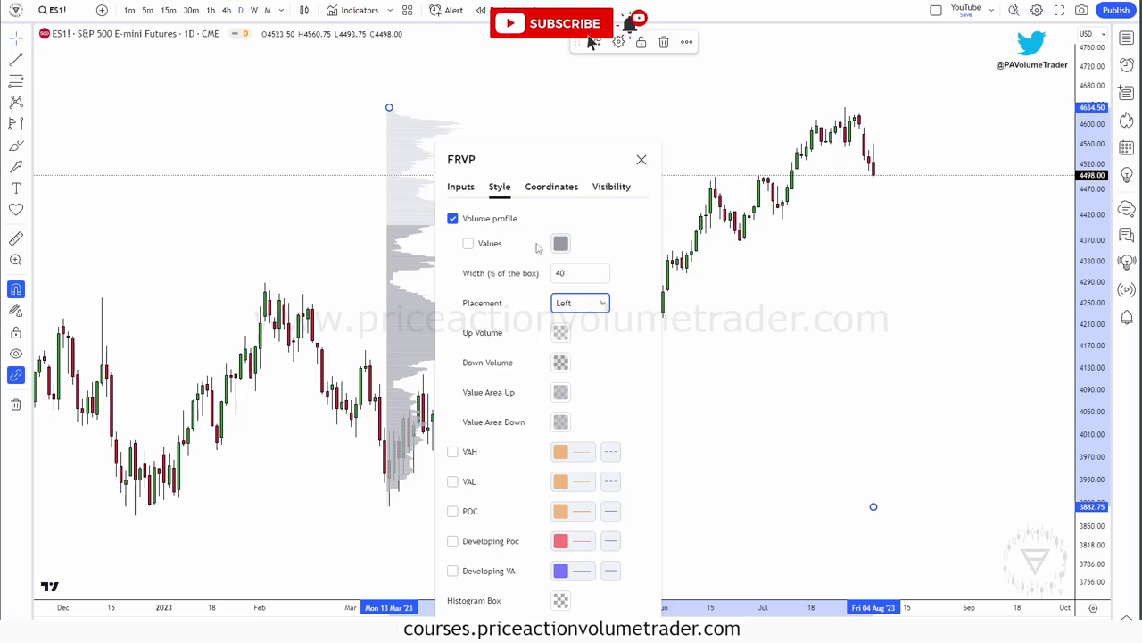
# Step: Set the profile's rows layout to Ticks Per Row with a row size of 1 and apply the settings
pyautogui.click(460, 186)
pyautogui.click(560, 224)
pyautogui.click(560, 266)
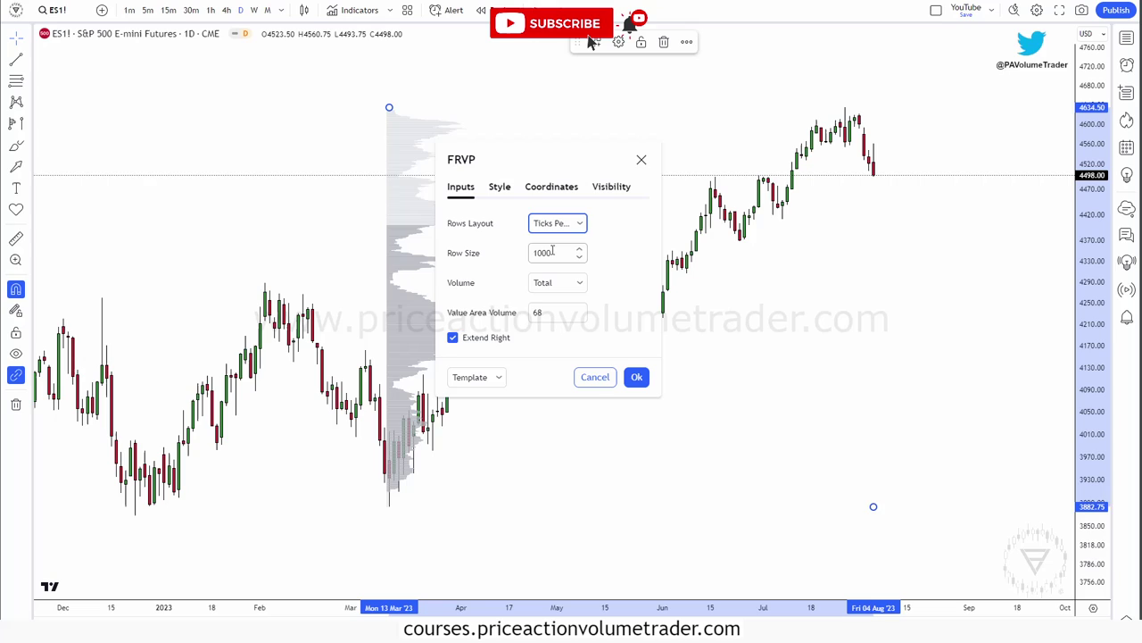
pyautogui.press('Tab')
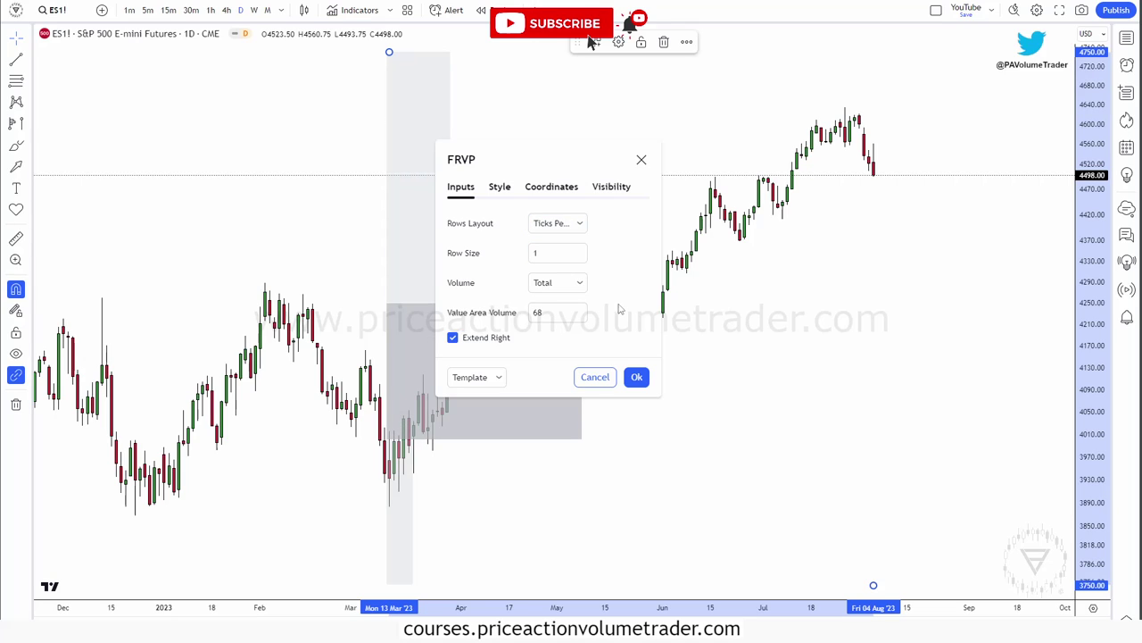
pyautogui.click(636, 377)
# Step: Look at the saved templates available for the volume profile and at the Fixed Range Volume Profile tool
pyautogui.moveTo(960, 323); pyautogui.dragTo(1039, 330)
pyautogui.scroll(2, 1000, 304)
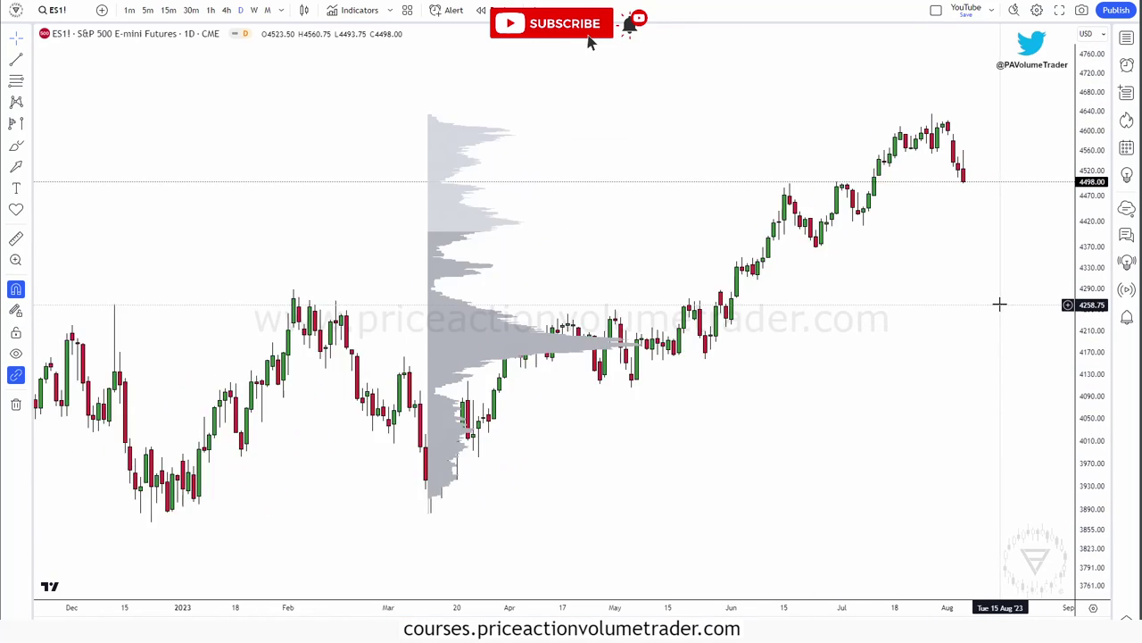
pyautogui.rightClick(395, 206)
pyautogui.moveTo(446, 235)
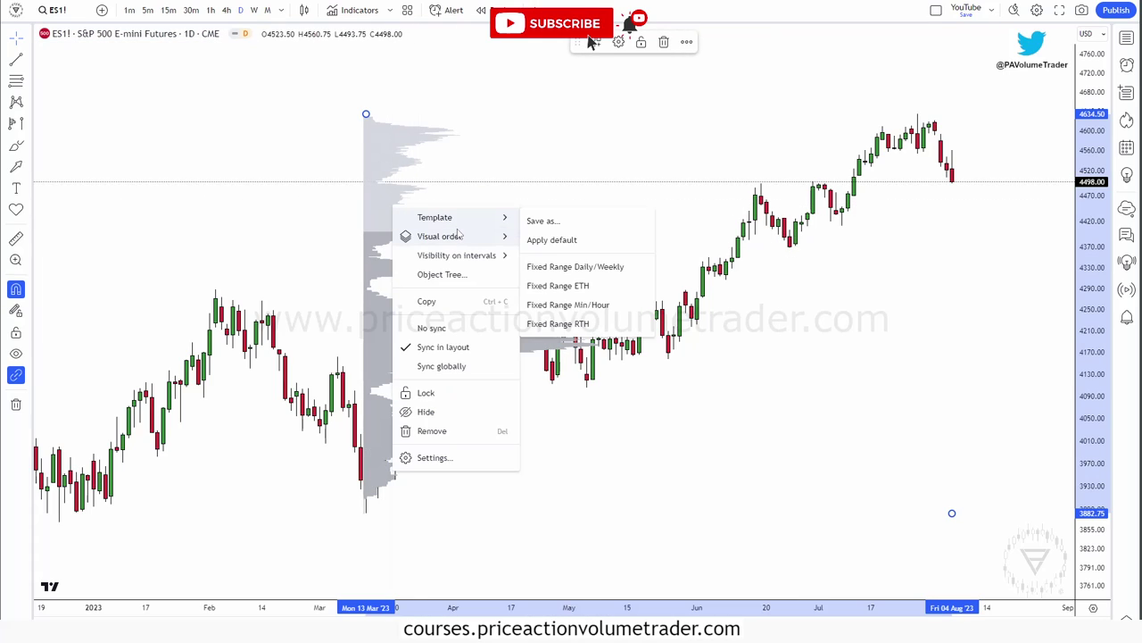
pyautogui.click(546, 257)
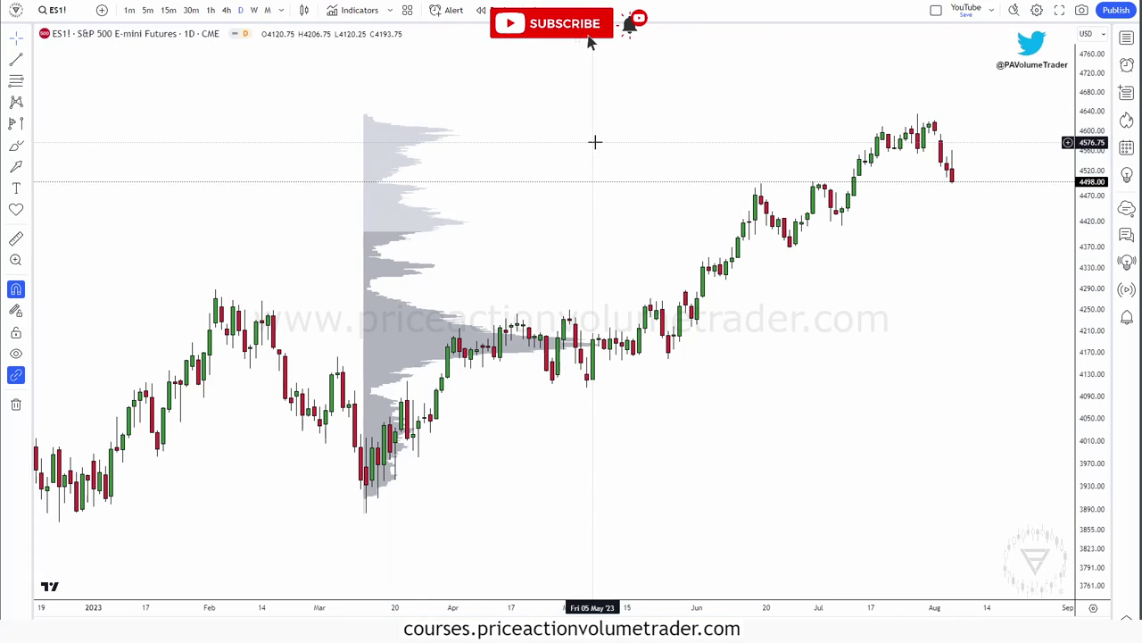
pyautogui.click(25, 125)
pyautogui.click(80, 327)
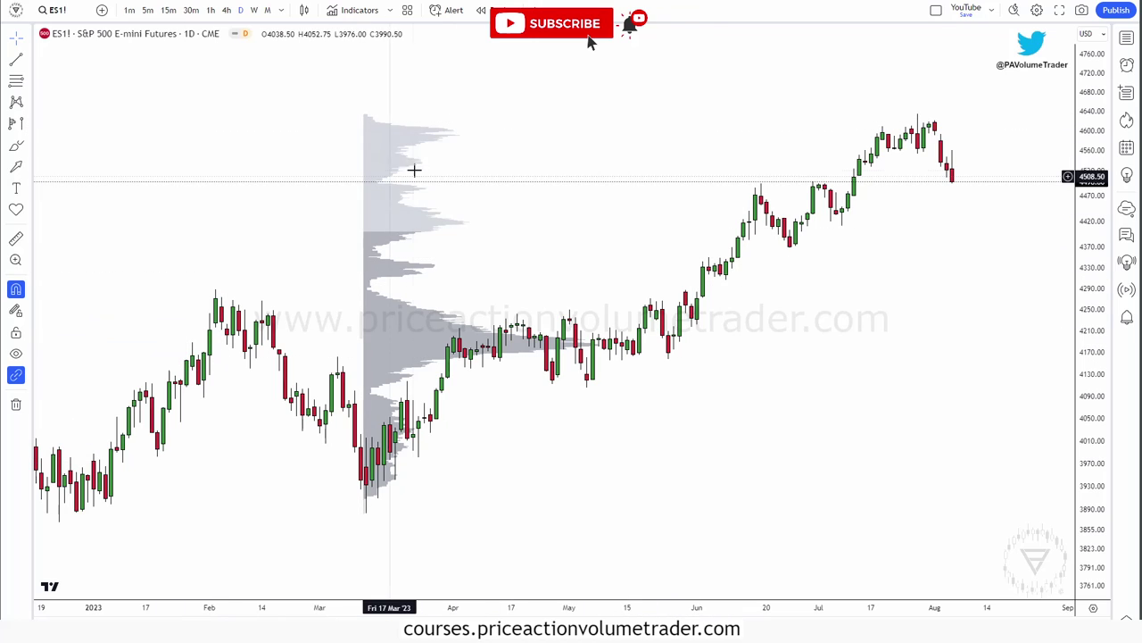
# Step: Examine the June to August candles up close with the left-placed profile out of view, marking its off-chart side with a temporary freehand annotation
pyautogui.moveTo(708, 132); pyautogui.dragTo(592, 131)
pyautogui.scroll(1, 715, 132)
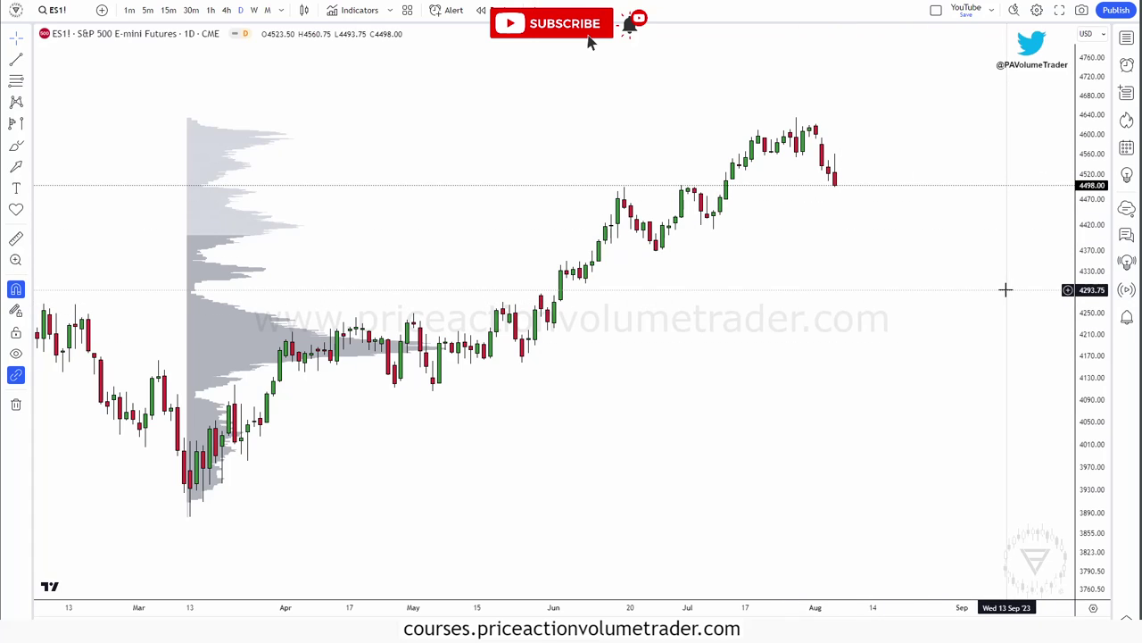
pyautogui.scroll(5, 810, 273)
pyautogui.moveTo(740, 314); pyautogui.dragTo(870, 419)
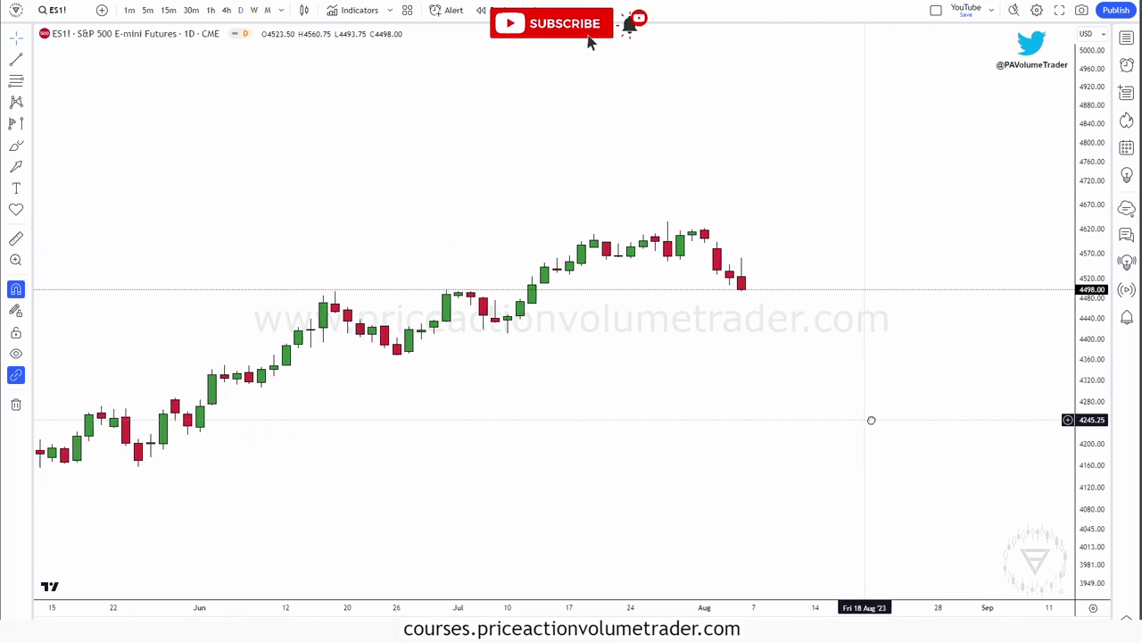
pyautogui.moveTo(1099, 452); pyautogui.dragTo(1089, 219)
pyautogui.scroll(2, 930, 357)
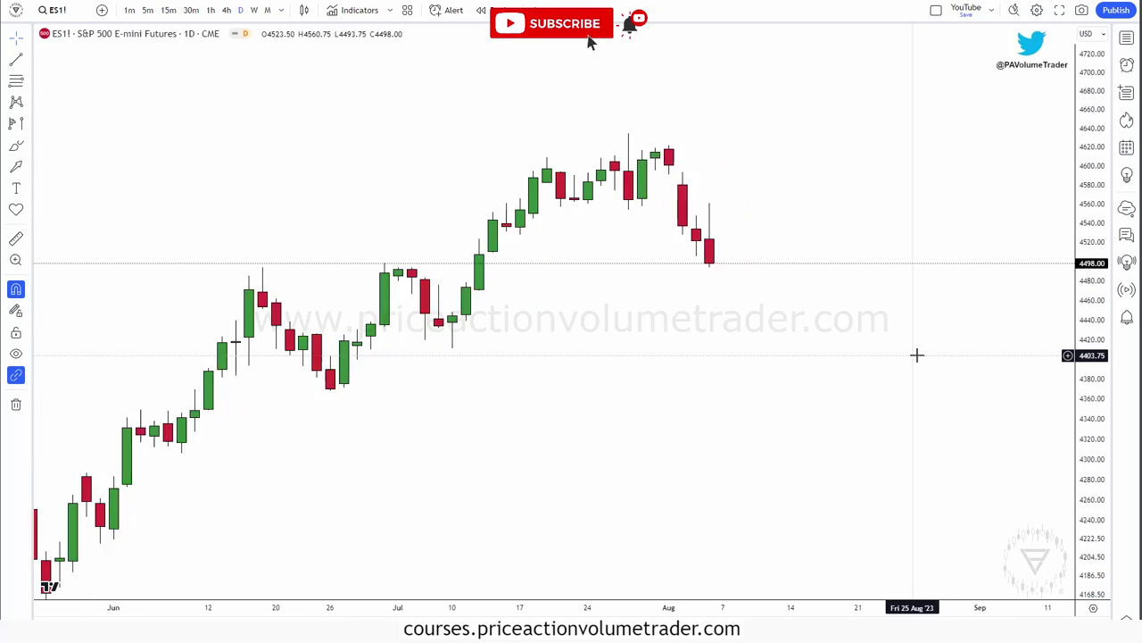
pyautogui.moveTo(839, 374); pyautogui.dragTo(869, 352)
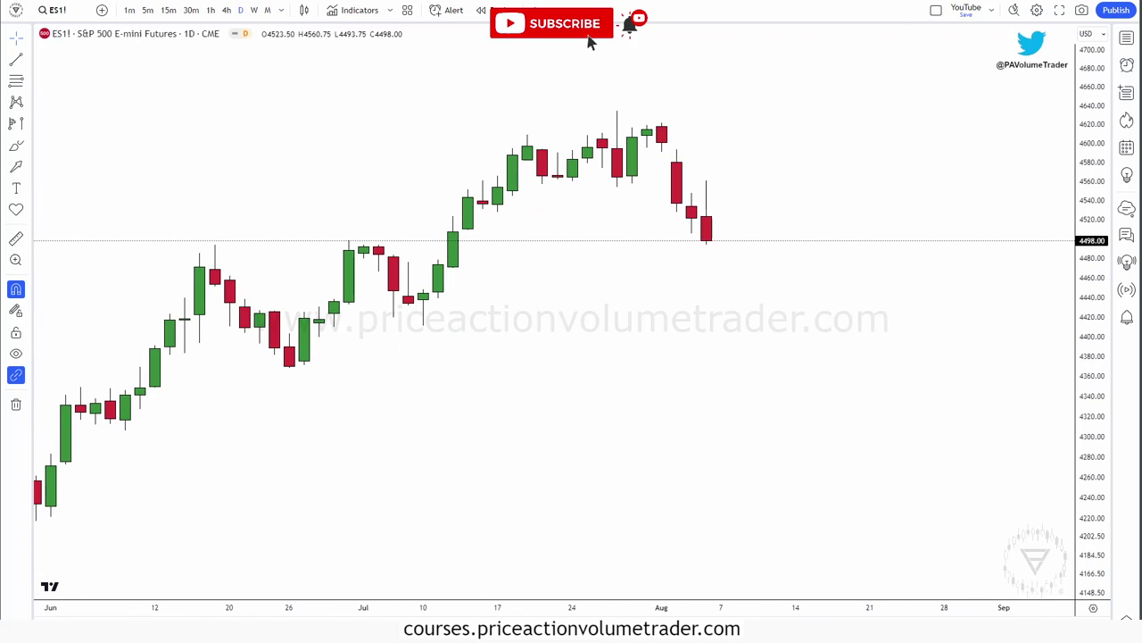
pyautogui.moveTo(26, 105)
pyautogui.mouseDown()
pyautogui.moveTo(128, 324)
pyautogui.moveTo(41, 536)
pyautogui.moveTo(78, 161)
pyautogui.mouseUp()
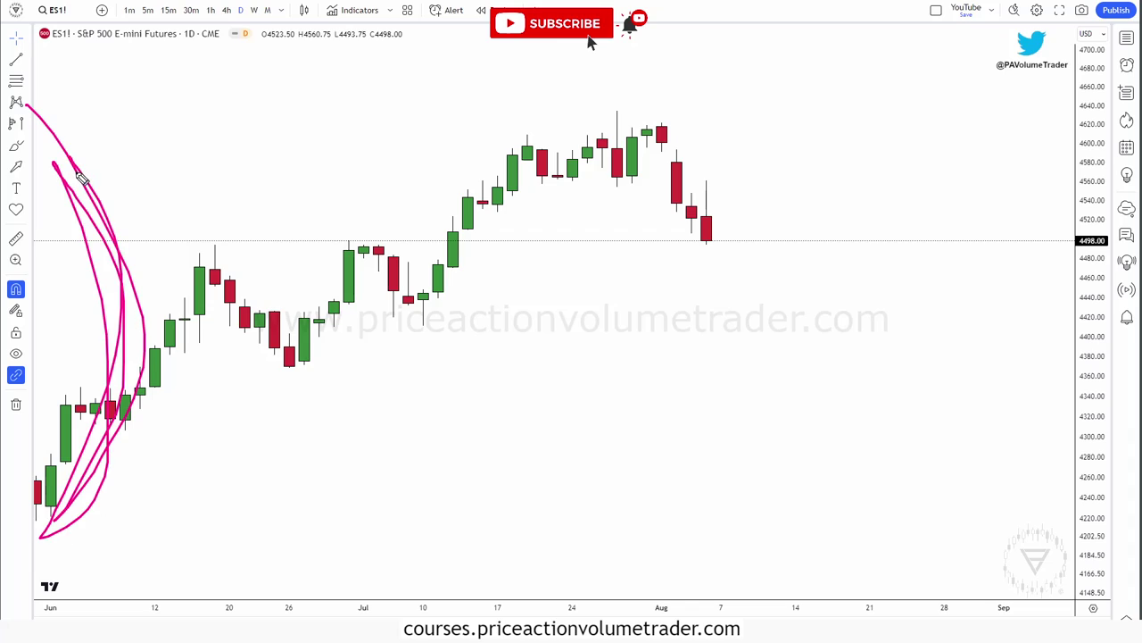
pyautogui.moveTo(271, 173)
pyautogui.mouseDown()
pyautogui.moveTo(102, 179)
pyautogui.moveTo(125, 190)
pyautogui.mouseUp()
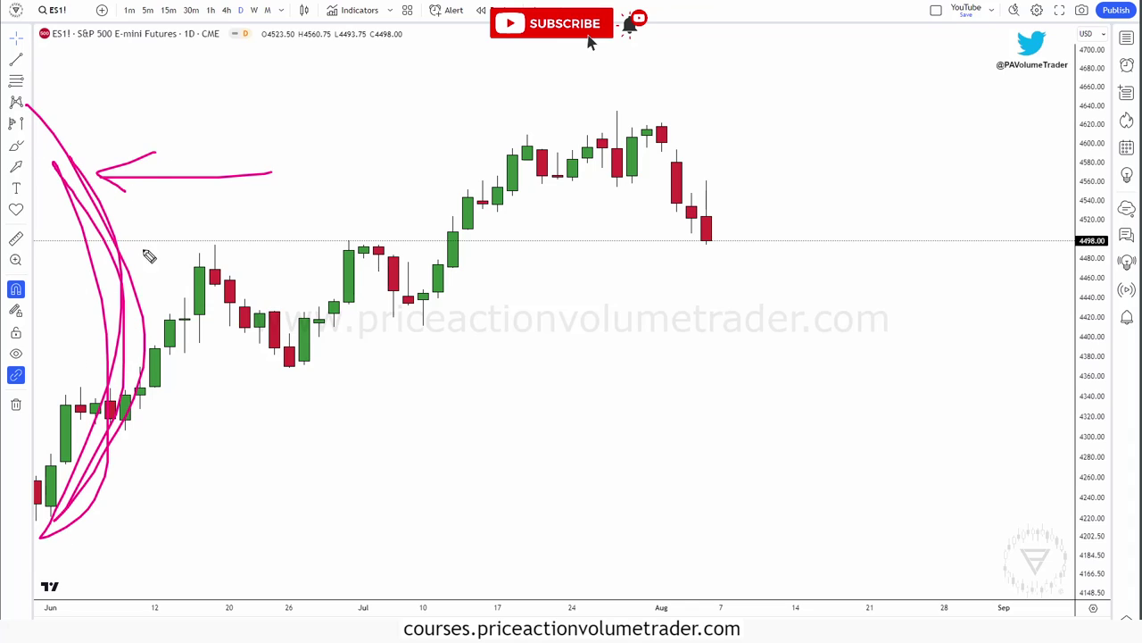
pyautogui.press('Escape')
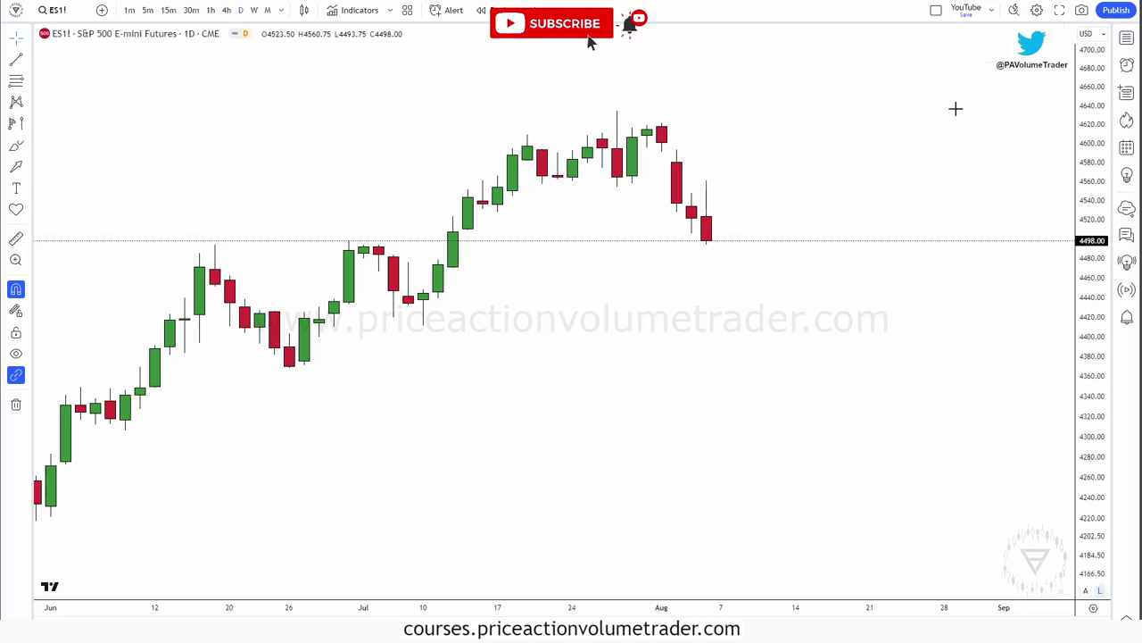
pyautogui.scroll(-8, 954, 107)
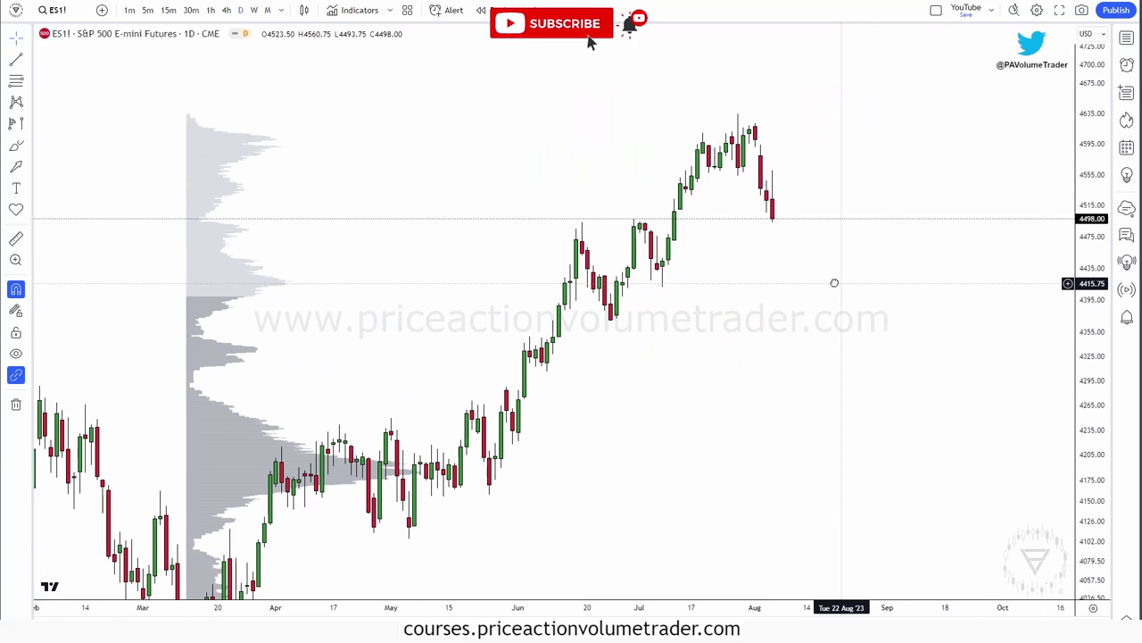
# Step: Set the placement of the fixed range volume profile to Right in its style settings
pyautogui.doubleClick(195, 258)
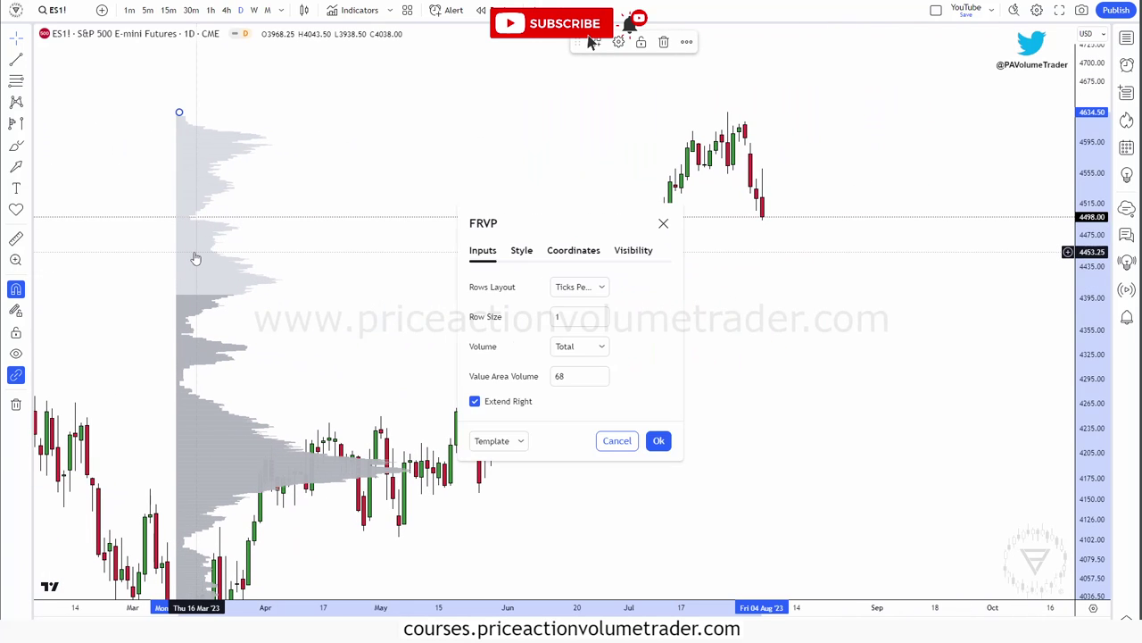
pyautogui.click(522, 252)
pyautogui.click(629, 304)
pyautogui.click(620, 328)
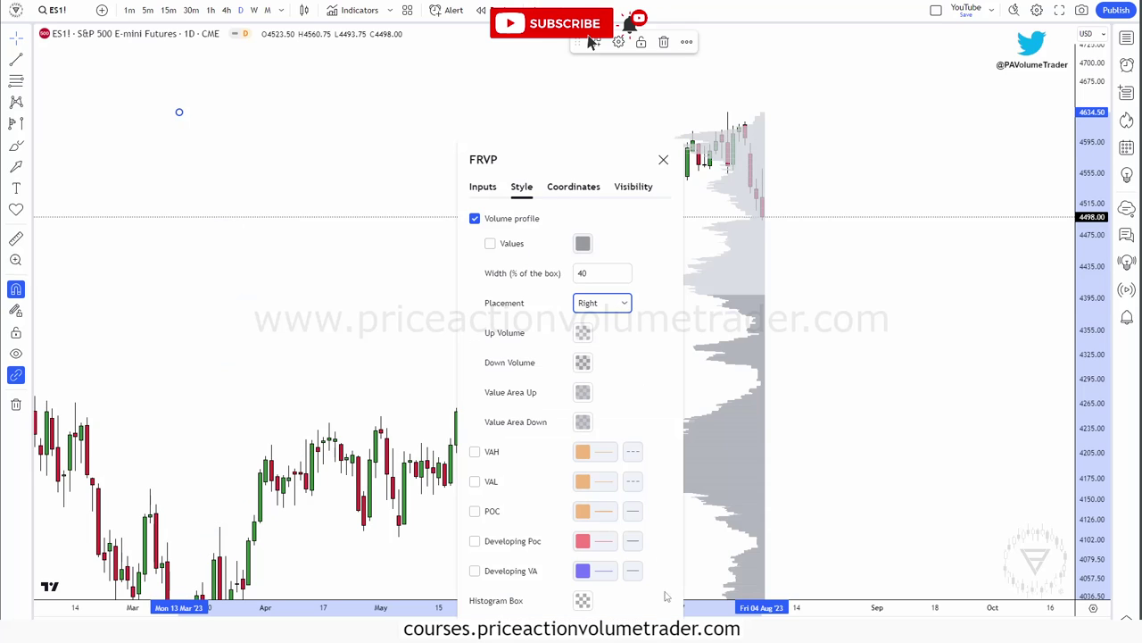
pyautogui.click(908, 429)
# Step: Examine the right-placed profile against the latest candle and the price scale, marking them with temporary freehand annotations
pyautogui.moveTo(1084, 254); pyautogui.dragTo(1081, 367)
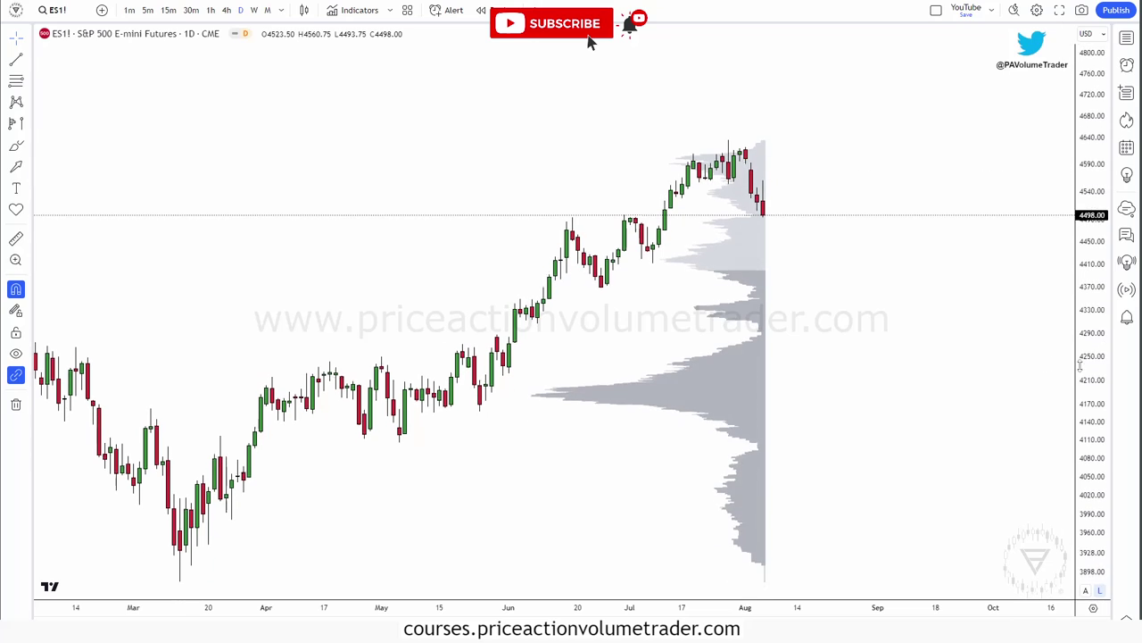
pyautogui.moveTo(848, 265); pyautogui.dragTo(857, 224)
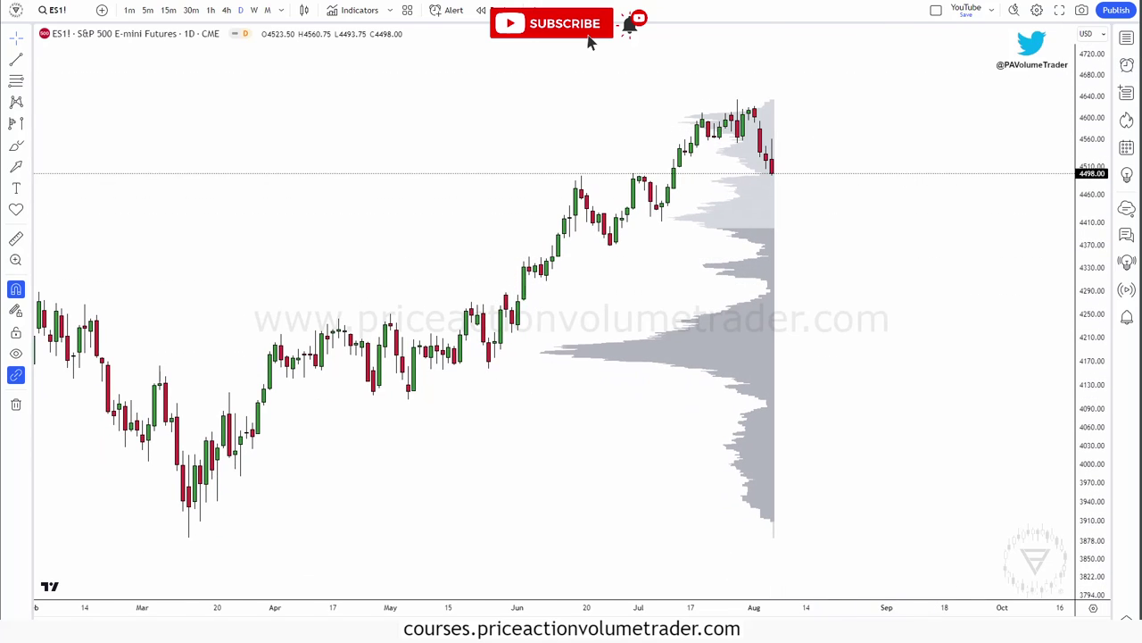
pyautogui.moveTo(779, 169); pyautogui.dragTo(785, 173)
pyautogui.moveTo(1096, 132)
pyautogui.mouseDown()
pyautogui.moveTo(1069, 166)
pyautogui.moveTo(1085, 92)
pyautogui.mouseUp()
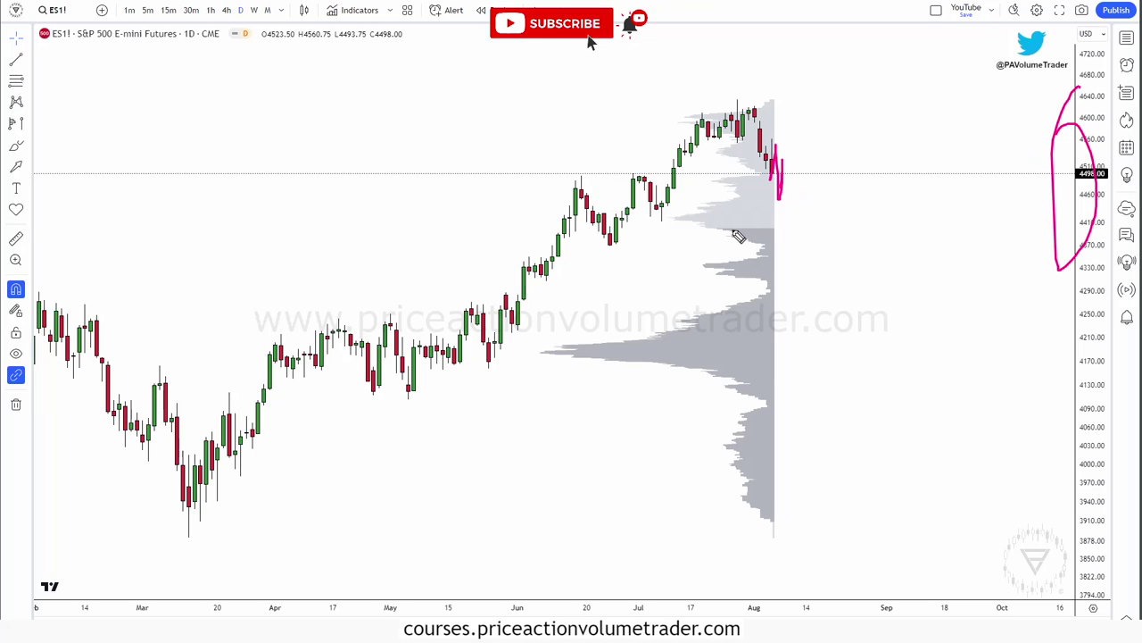
pyautogui.moveTo(741, 230)
pyautogui.mouseDown()
pyautogui.moveTo(1074, 241)
pyautogui.moveTo(1064, 261)
pyautogui.mouseUp()
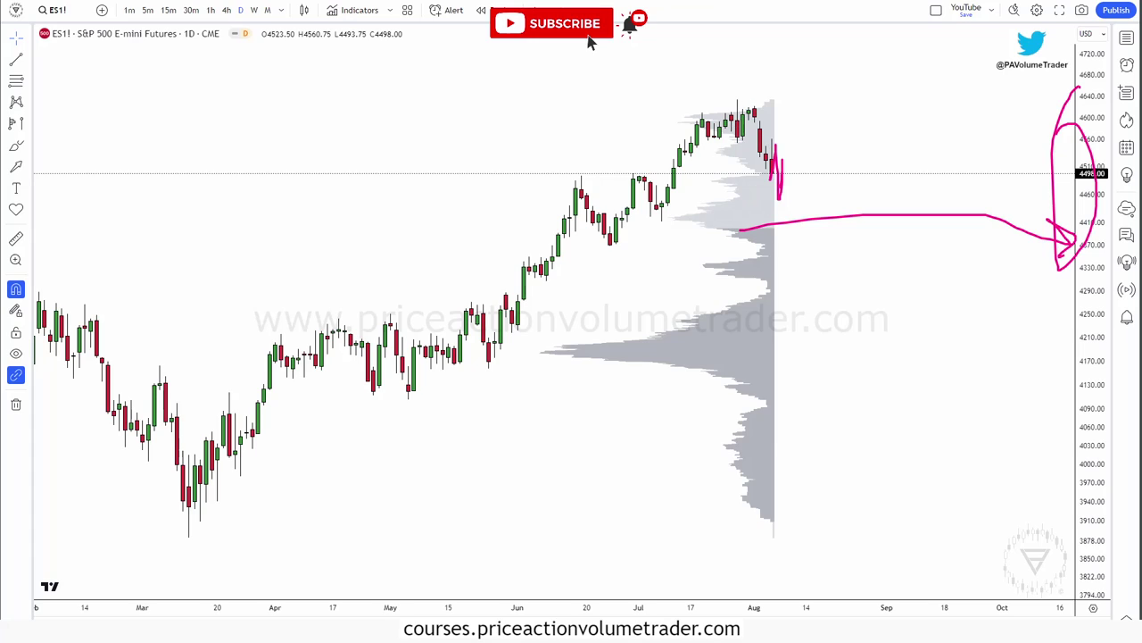
pyautogui.press('Escape')
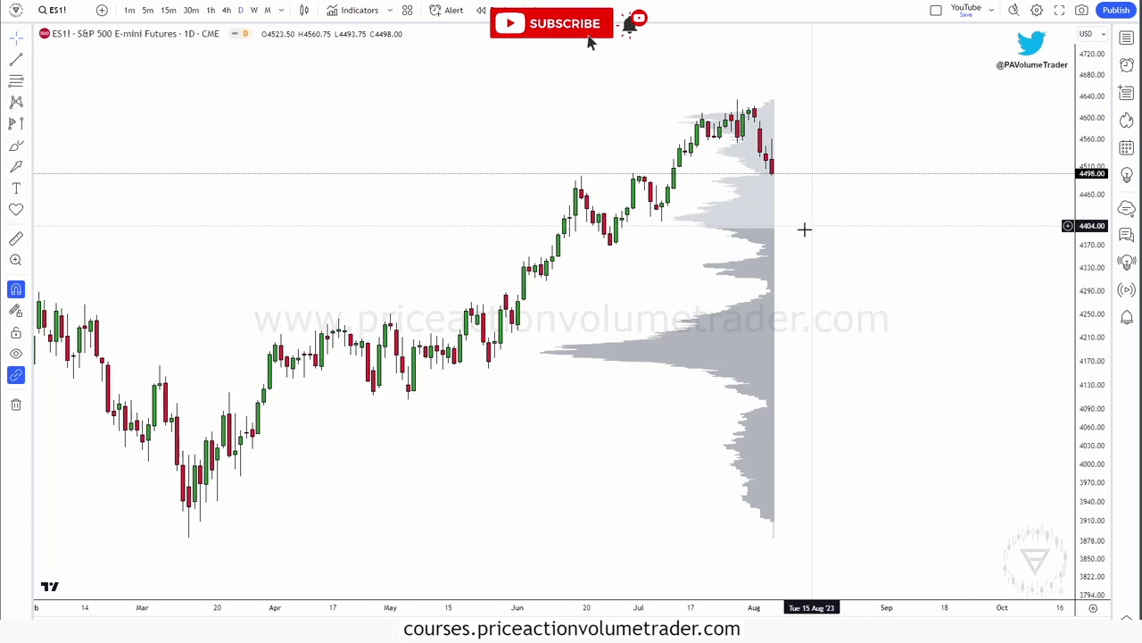
# Step: Delete the fixed range volume profile and place an Anchored Volume Profile starting at the 13 March 2023 low
pyautogui.click(747, 233)
pyautogui.press('Delete')
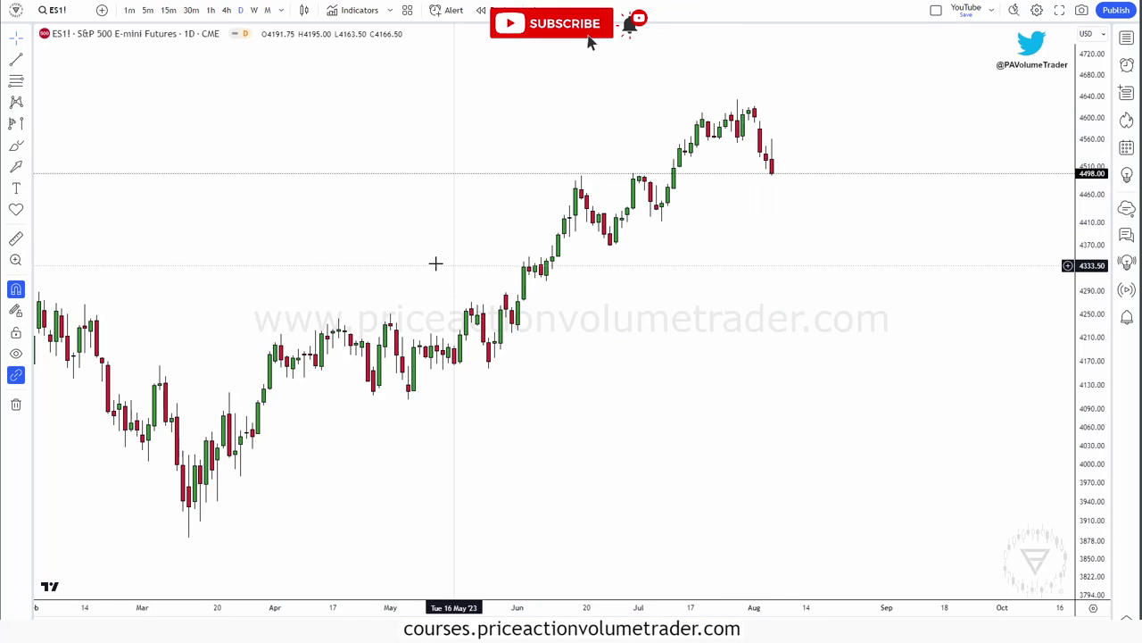
pyautogui.click(29, 125)
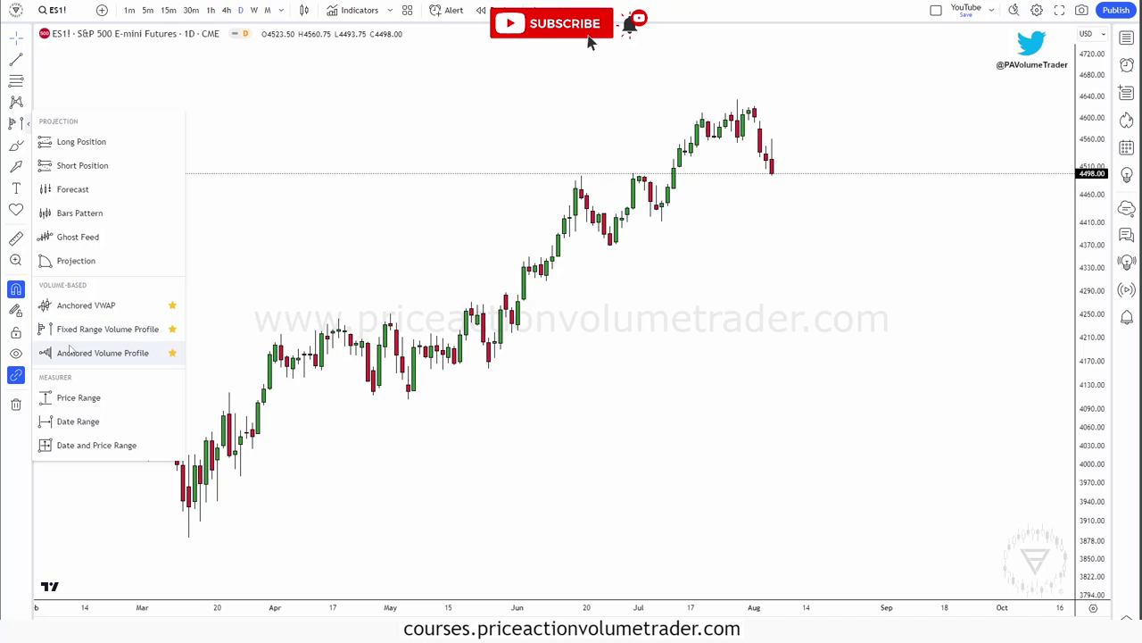
pyautogui.click(112, 353)
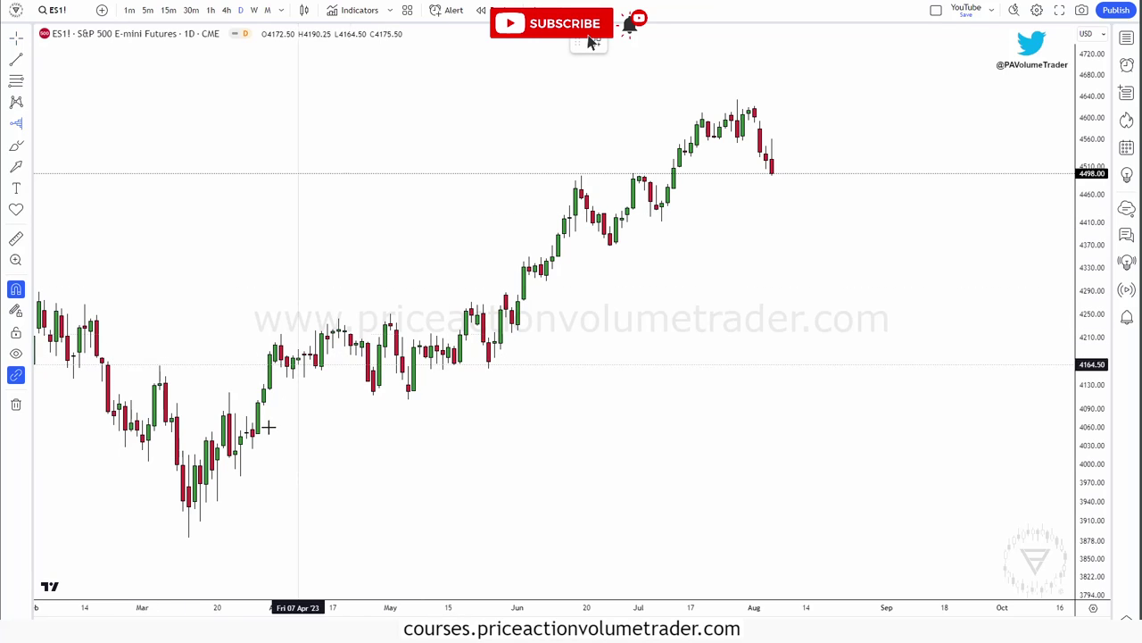
pyautogui.click(188, 541)
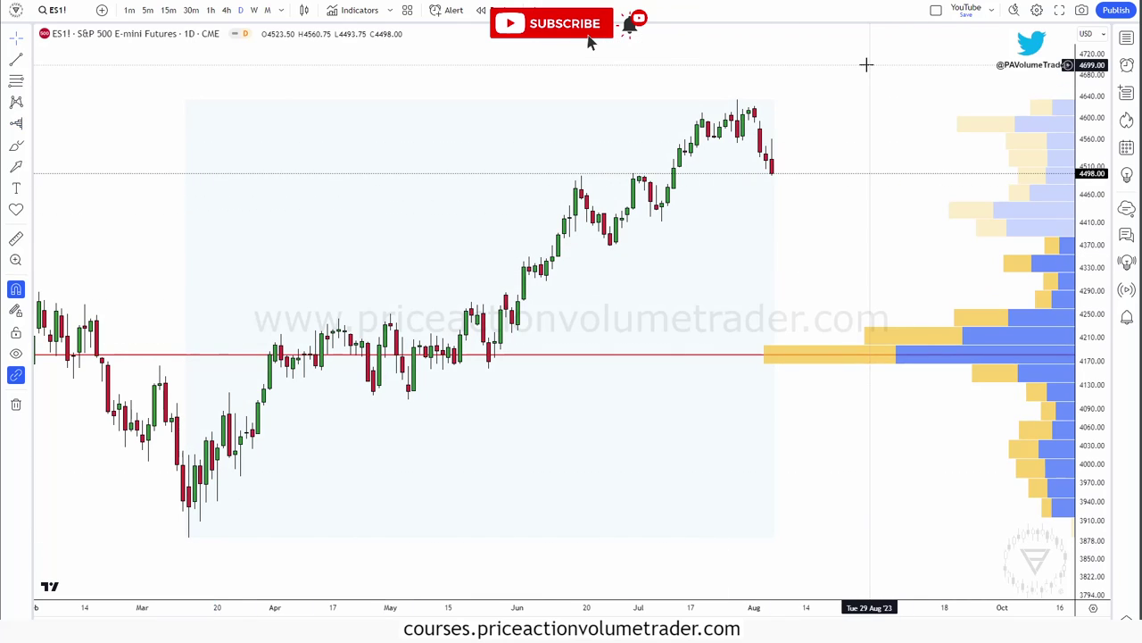
# Step: Examine the anchored profile along the price scale with a temporary freehand circle and at a wider zoom
pyautogui.moveTo(1009, 47)
pyautogui.mouseDown()
pyautogui.moveTo(1123, 525)
pyautogui.moveTo(1026, 77)
pyautogui.mouseUp()
pyautogui.moveTo(1090, 230); pyautogui.dragTo(1077, 288)
pyautogui.moveTo(1075, 210); pyautogui.dragTo(1074, 293)
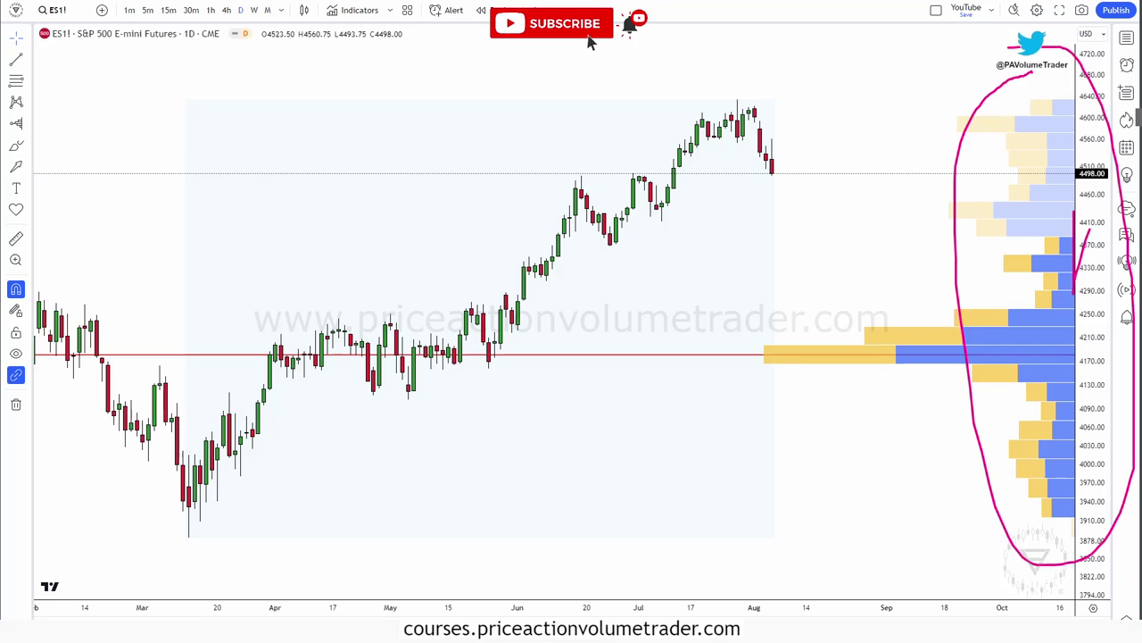
pyautogui.scroll(-8, 877, 173)
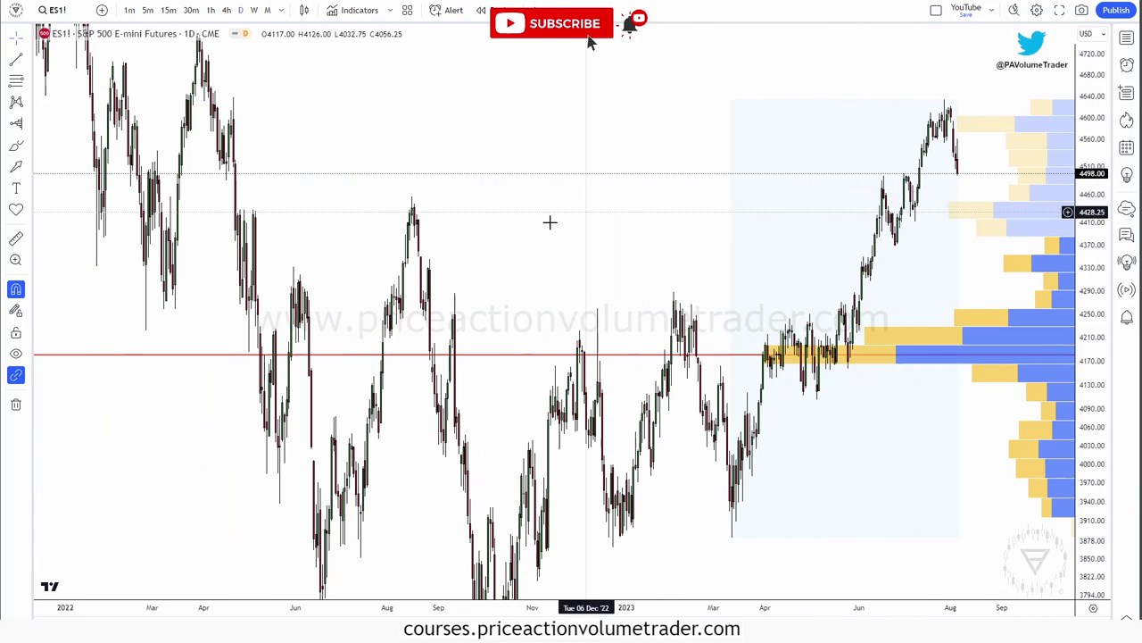
pyautogui.scroll(8, 806, 189)
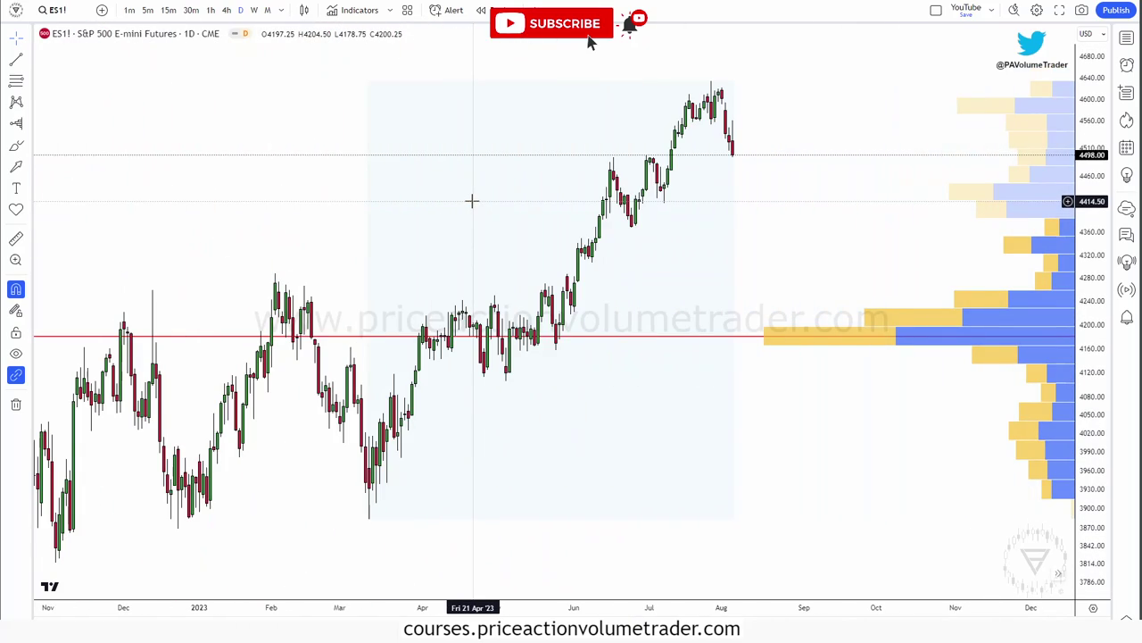
# Step: Outline the anchored profile's shaded date range and its histogram with temporary freehand annotations
pyautogui.moveTo(736, 209); pyautogui.dragTo(834, 227)
pyautogui.scroll(2, 918, 201)
pyautogui.moveTo(828, 185); pyautogui.dragTo(908, 171)
pyautogui.scroll(-2, 910, 177)
pyautogui.scroll(2, 911, 177)
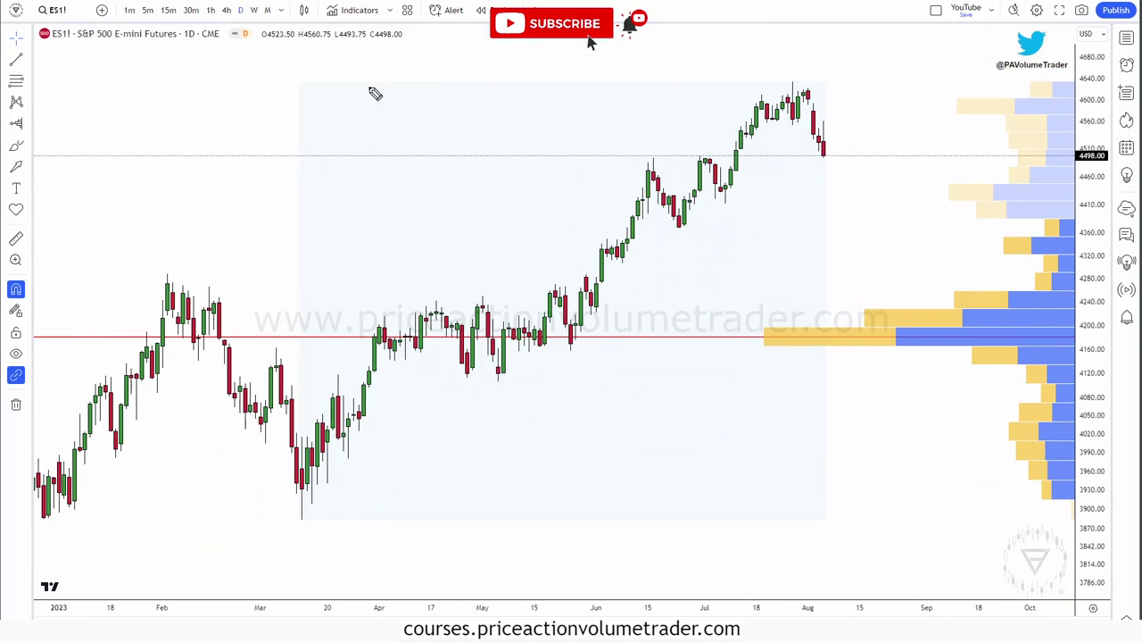
pyautogui.moveTo(300, 85)
pyautogui.mouseDown()
pyautogui.moveTo(857, 80)
pyautogui.moveTo(842, 525)
pyautogui.moveTo(298, 532)
pyautogui.moveTo(305, 87)
pyautogui.mouseUp()
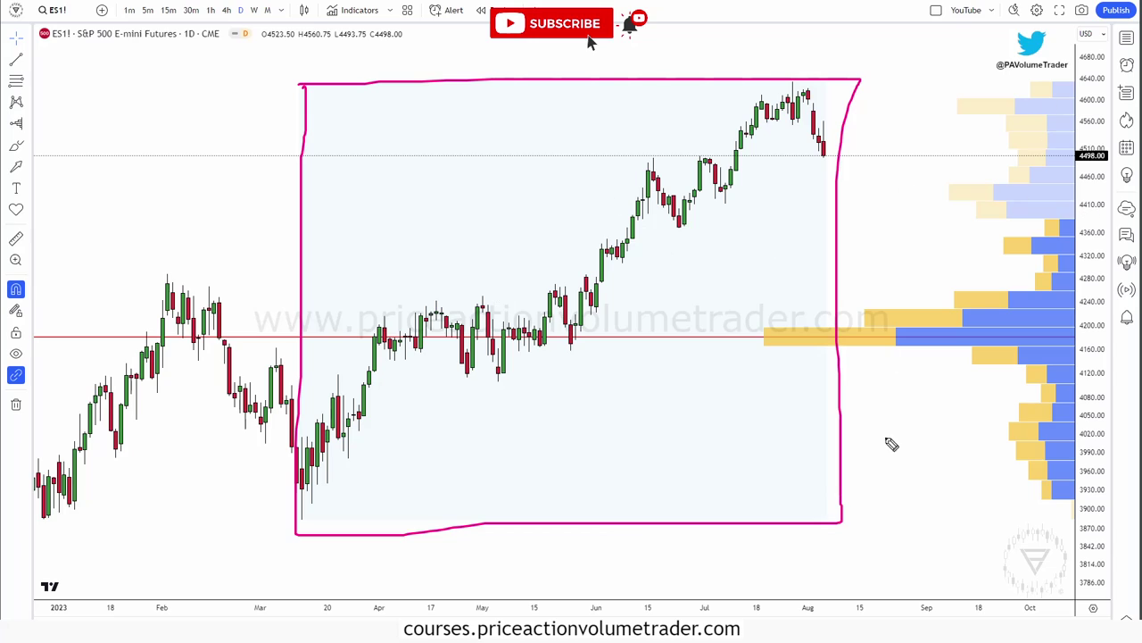
pyautogui.moveTo(1074, 73)
pyautogui.mouseDown()
pyautogui.moveTo(1035, 546)
pyautogui.moveTo(1065, 564)
pyautogui.mouseUp()
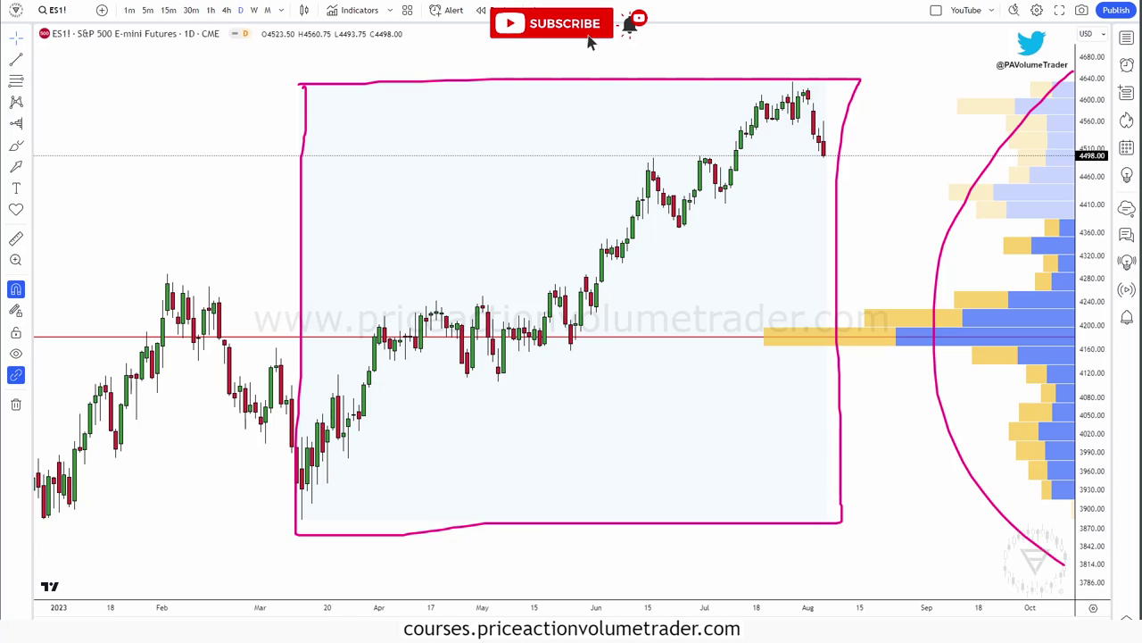
pyautogui.press('Escape')
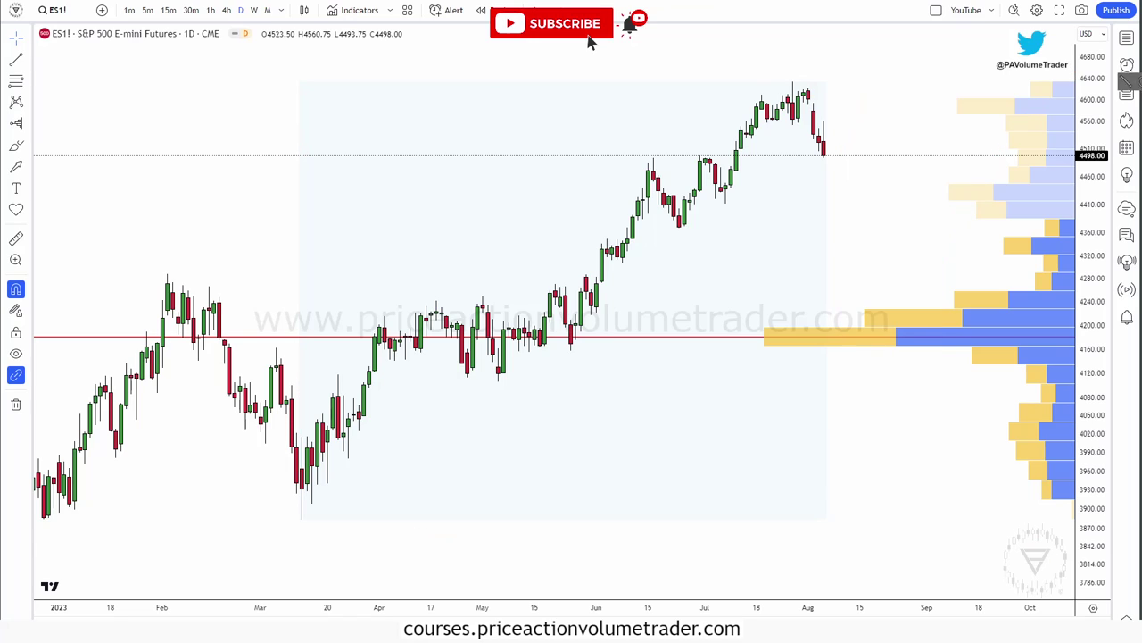
# Step: Review the anchored volume profile's style settings and its option for saving them as a drawing template, without saving one
pyautogui.doubleClick(1047, 204)
pyautogui.moveTo(871, 63); pyautogui.dragTo(985, 78)
pyautogui.doubleClick(1065, 179)
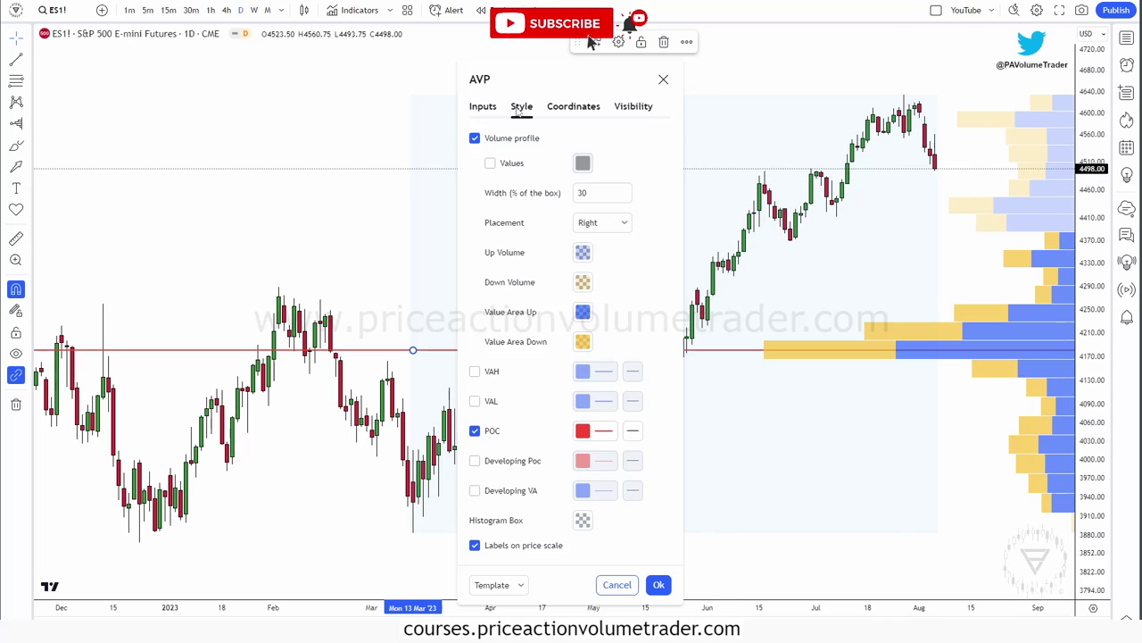
pyautogui.moveTo(480, 78); pyautogui.dragTo(85, 72)
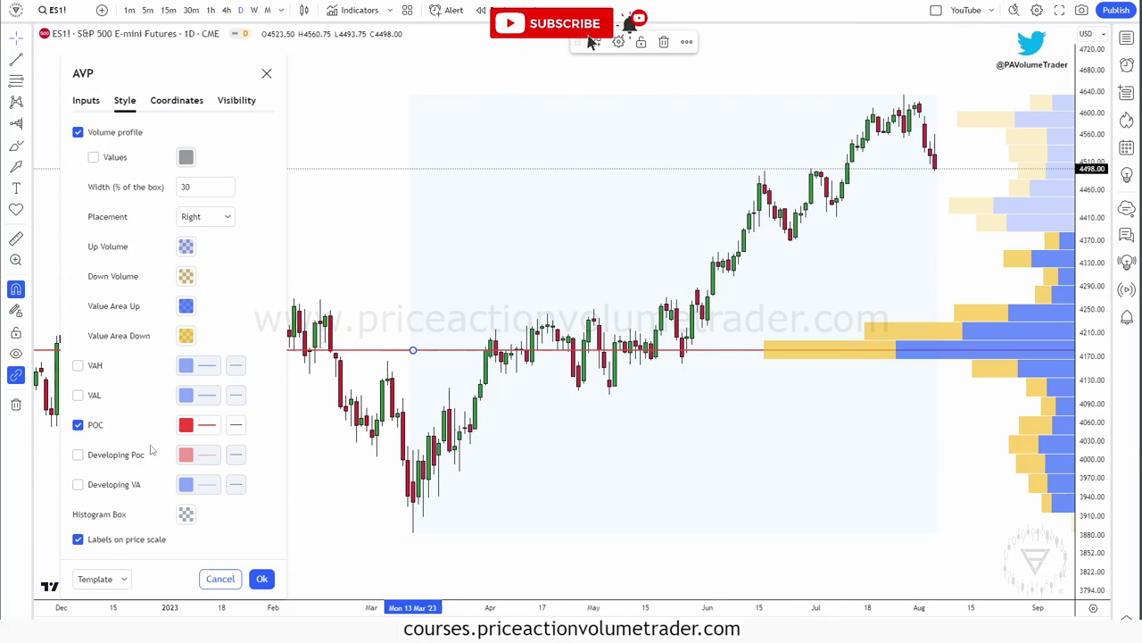
pyautogui.click(124, 580)
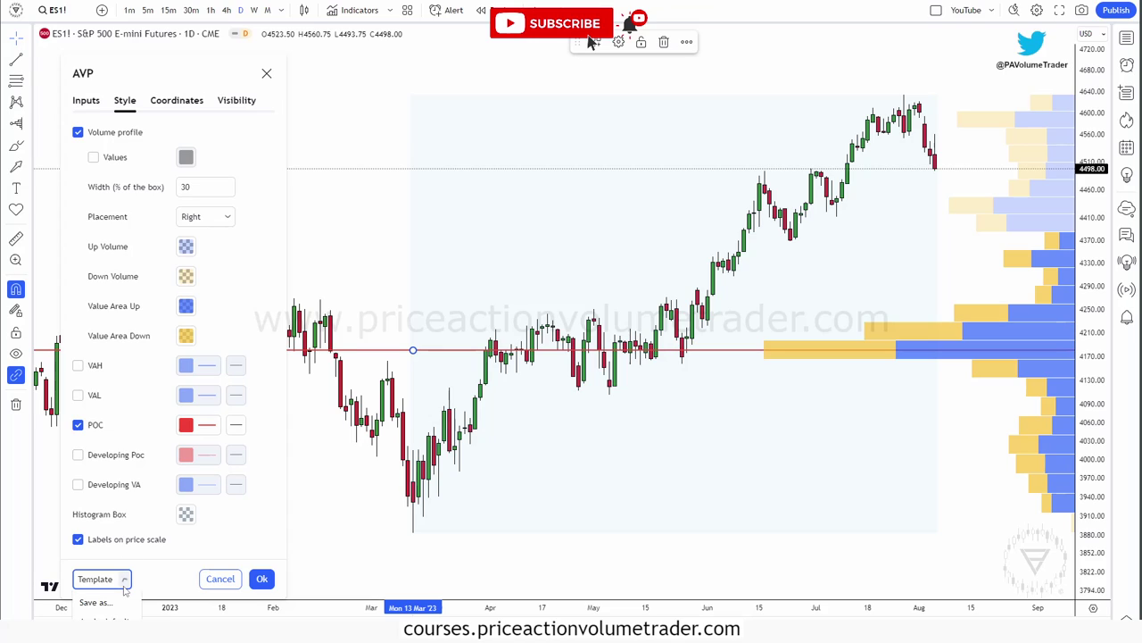
pyautogui.moveTo(165, 79); pyautogui.dragTo(192, 9)
pyautogui.click(151, 511)
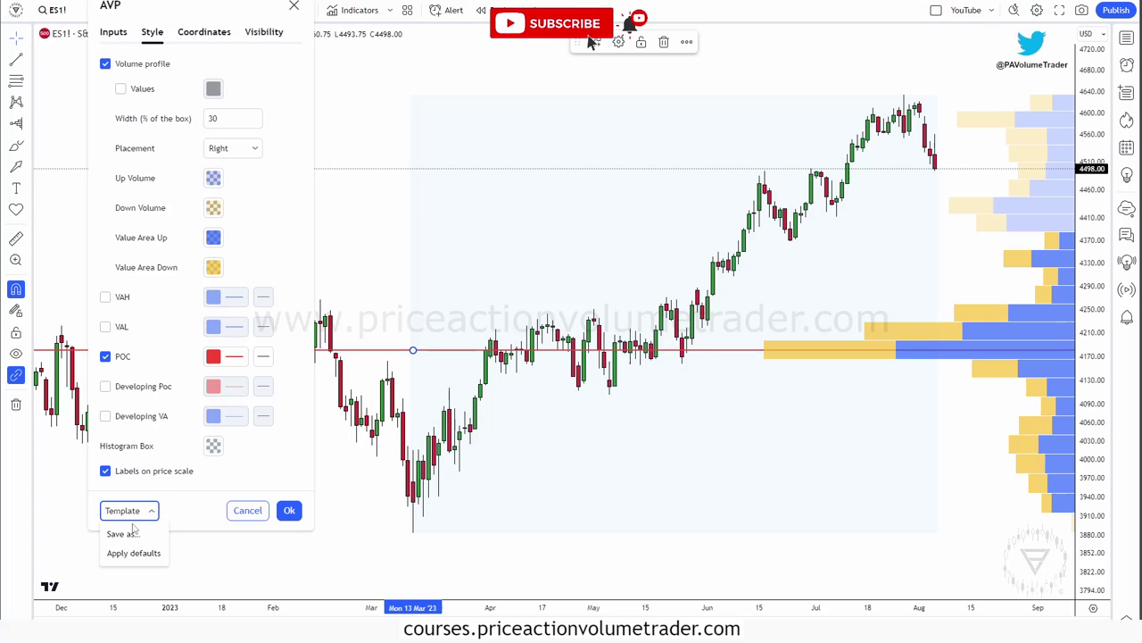
pyautogui.click(121, 537)
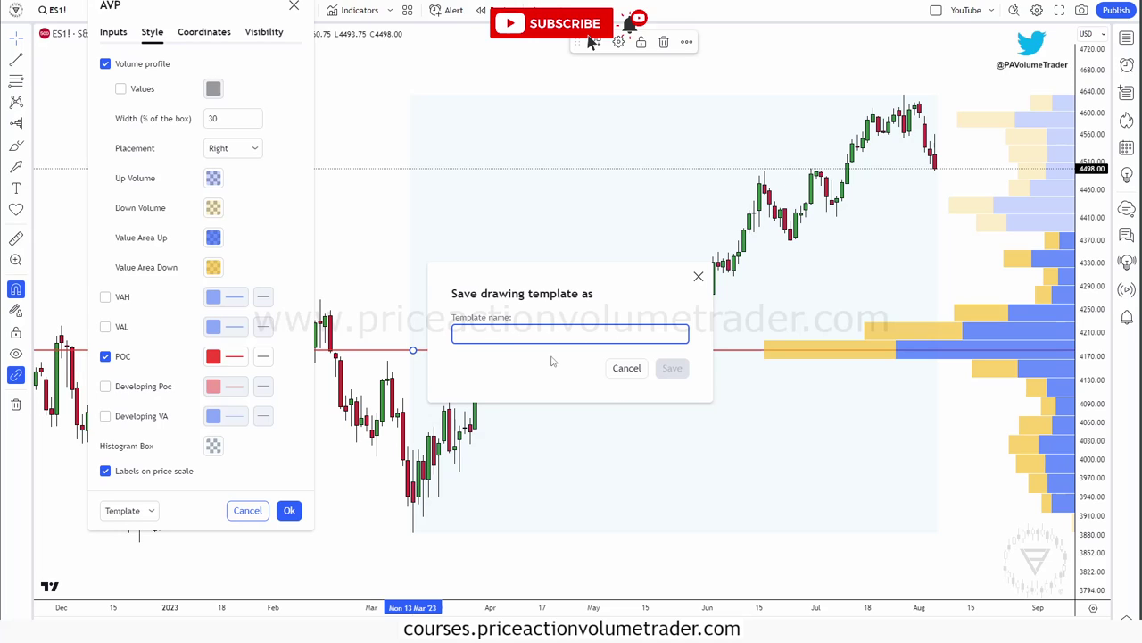
pyautogui.click(699, 276)
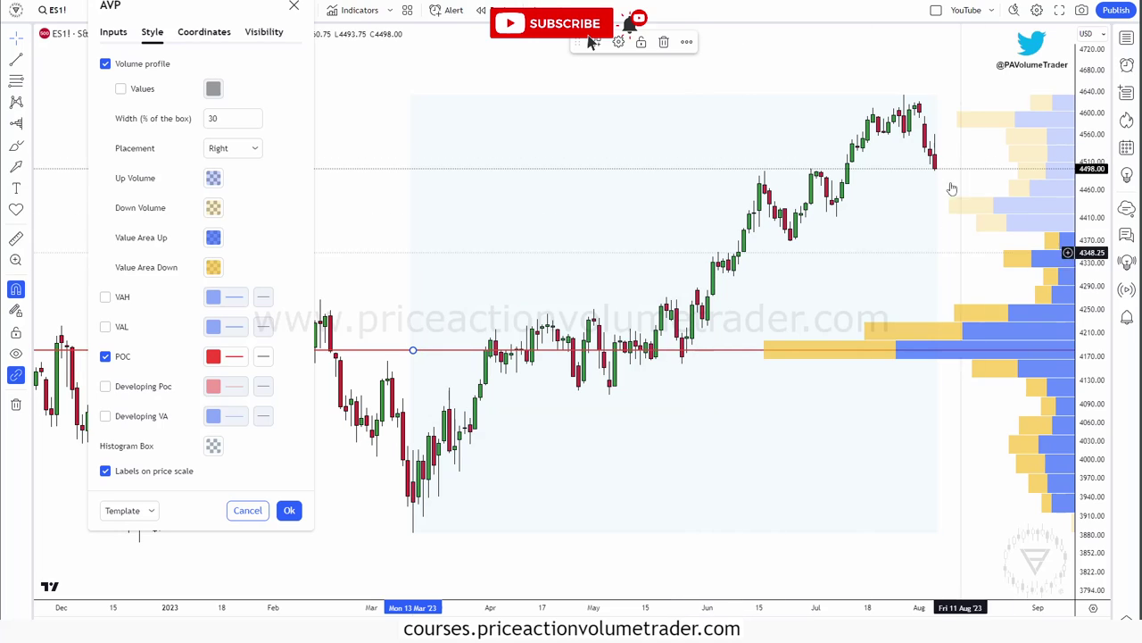
pyautogui.moveTo(376, 68); pyautogui.dragTo(375, 92)
pyautogui.click(414, 372)
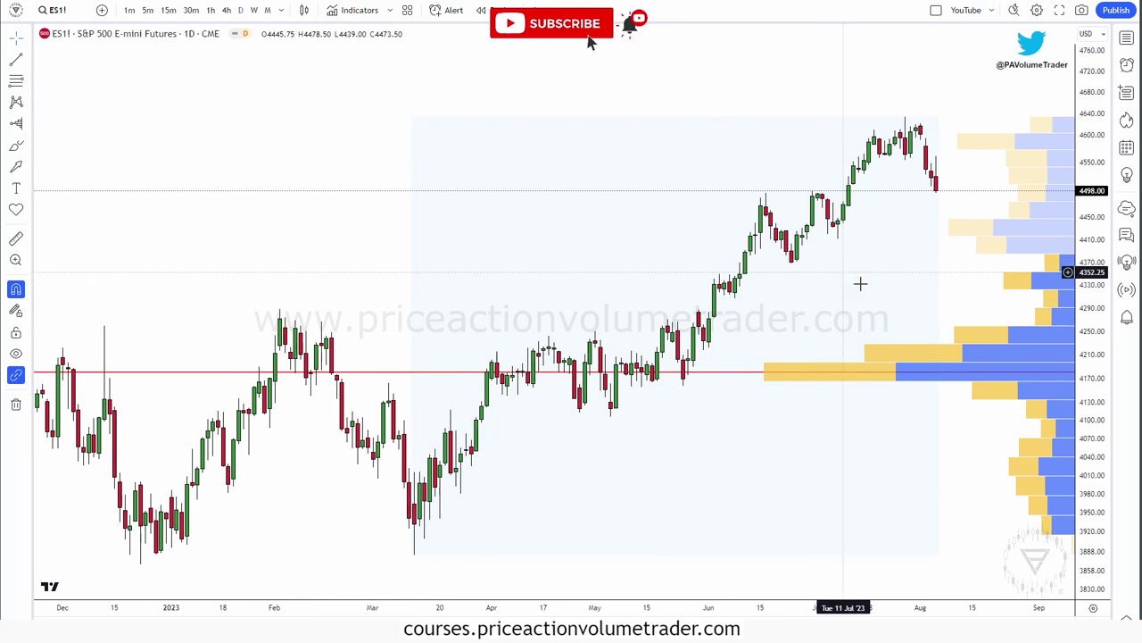
pyautogui.doubleClick(973, 344)
pyautogui.moveTo(475, 80); pyautogui.dragTo(115, 65)
pyautogui.click(303, 64)
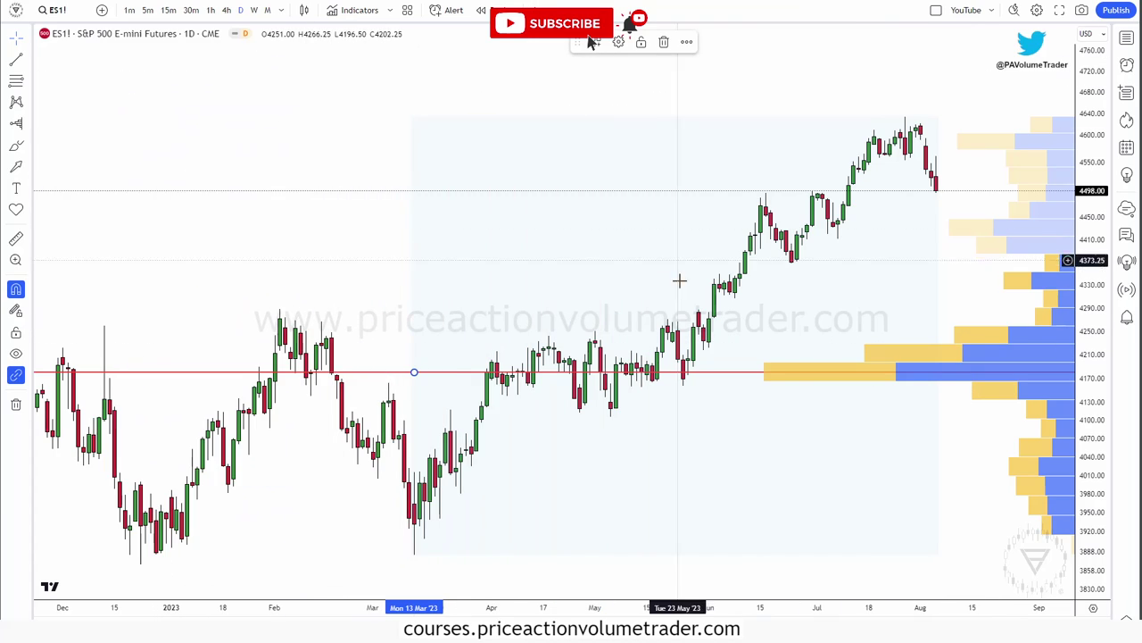
pyautogui.click(269, 157)
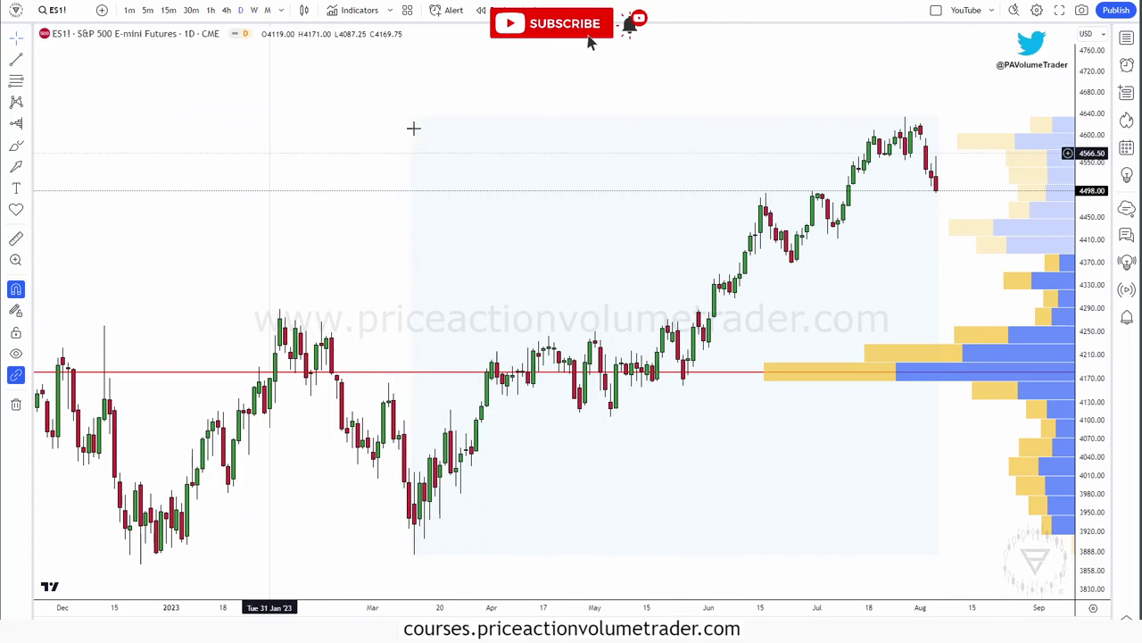
# Step: Open the input settings of the anchored volume profile beside its range on the chart
pyautogui.doubleClick(1024, 364)
pyautogui.moveTo(496, 79); pyautogui.dragTo(121, 60)
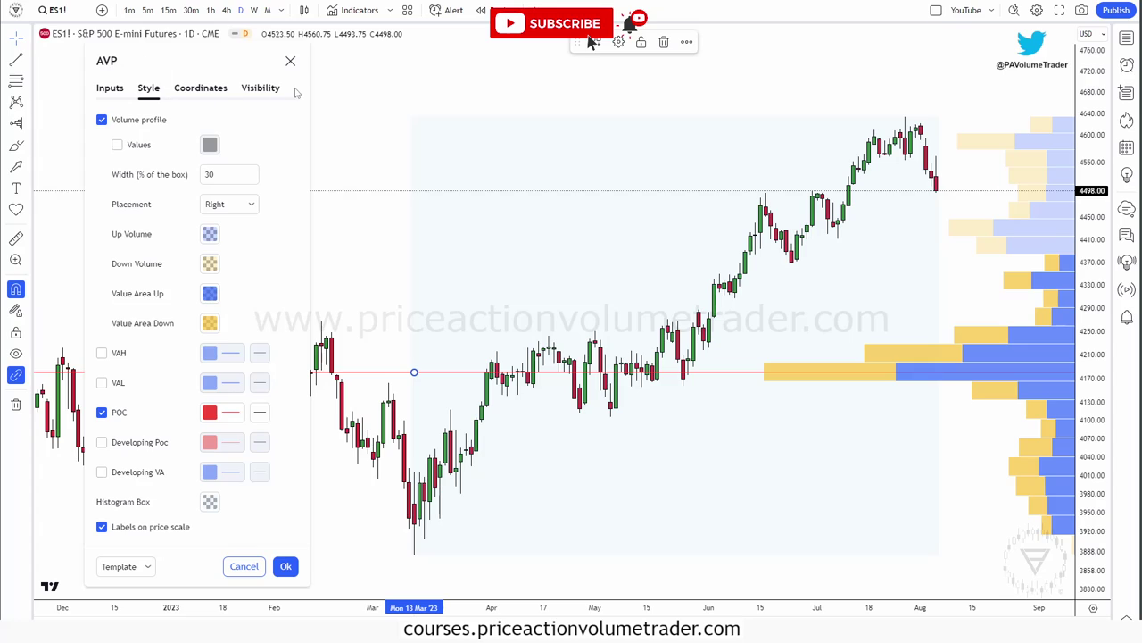
pyautogui.click(101, 92)
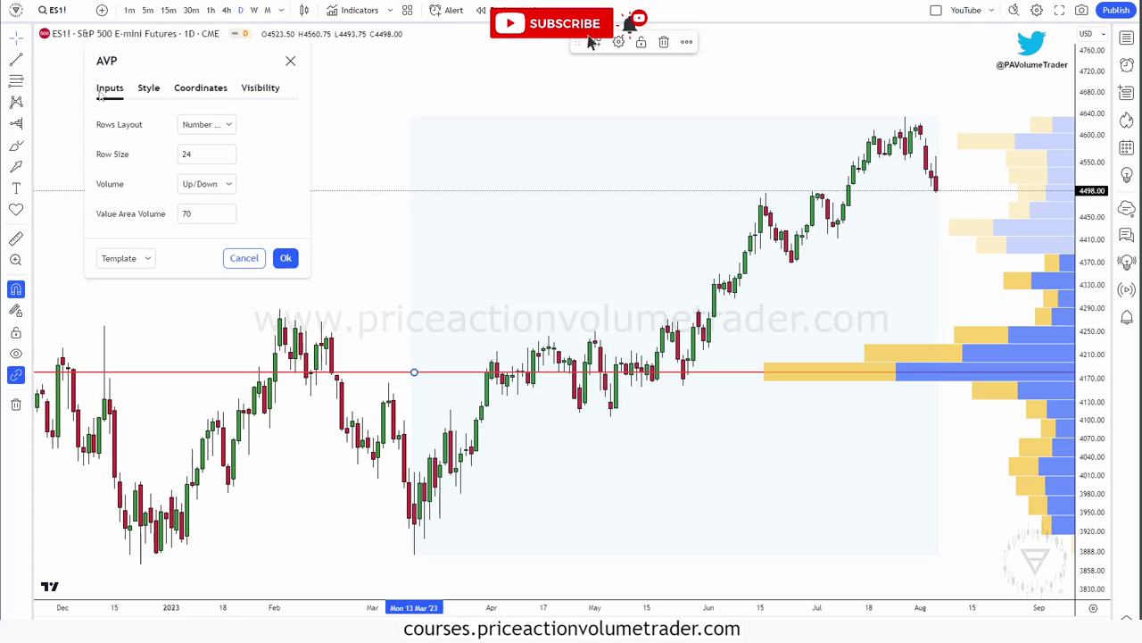
# Step: Set the anchored profile's rows layout to Number Of Rows with a row size of 1000
pyautogui.click(228, 127)
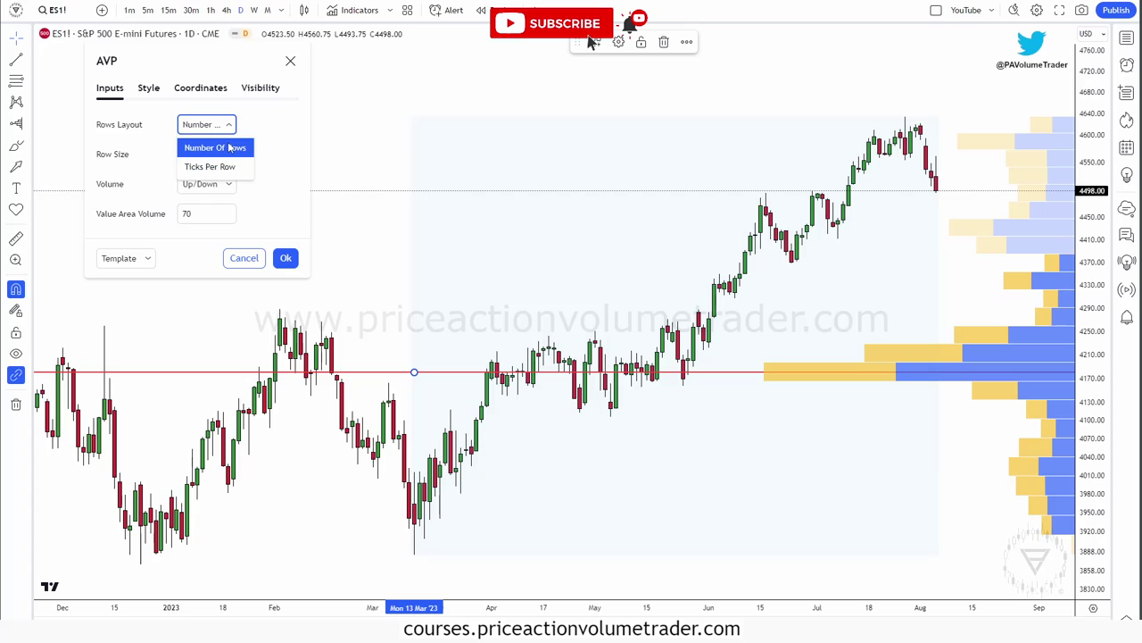
pyautogui.click(231, 152)
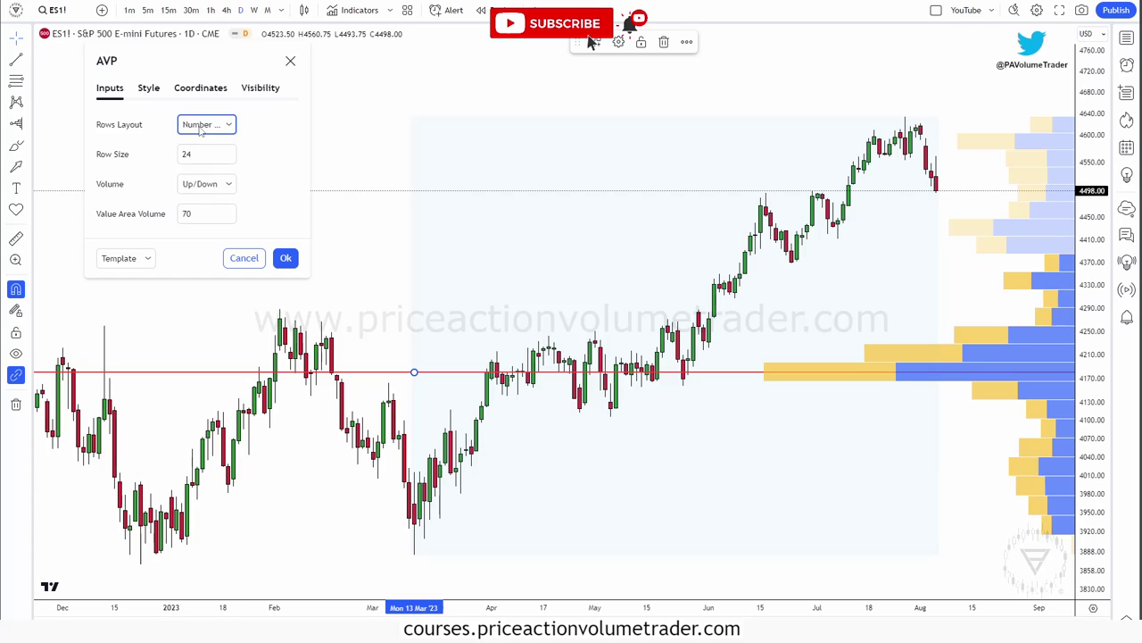
pyautogui.press('Tab')
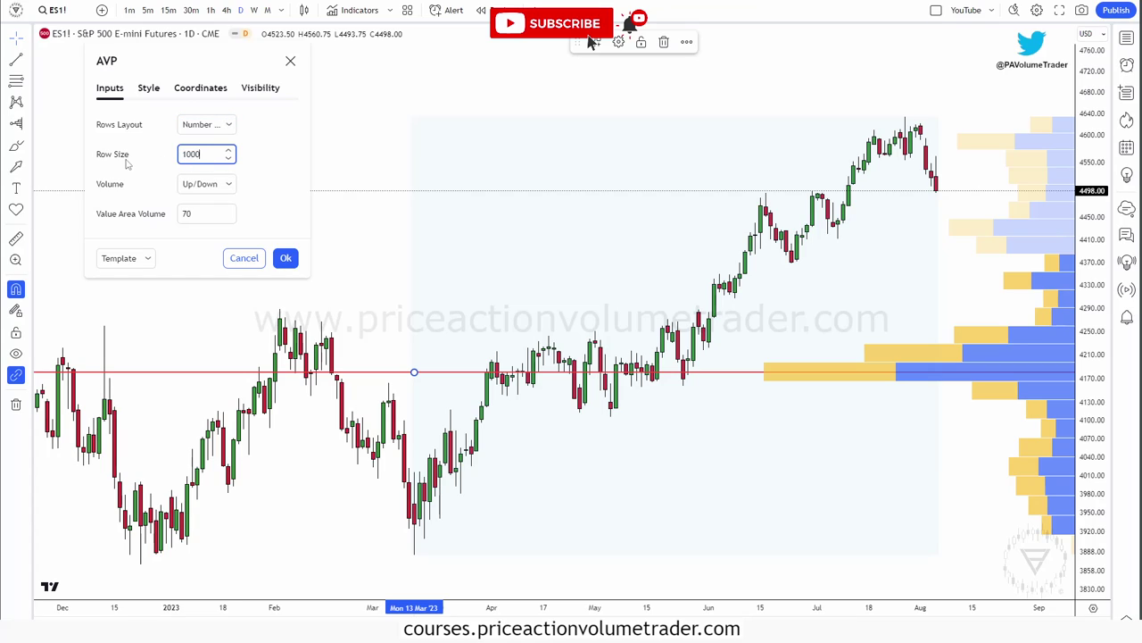
pyautogui.click(280, 161)
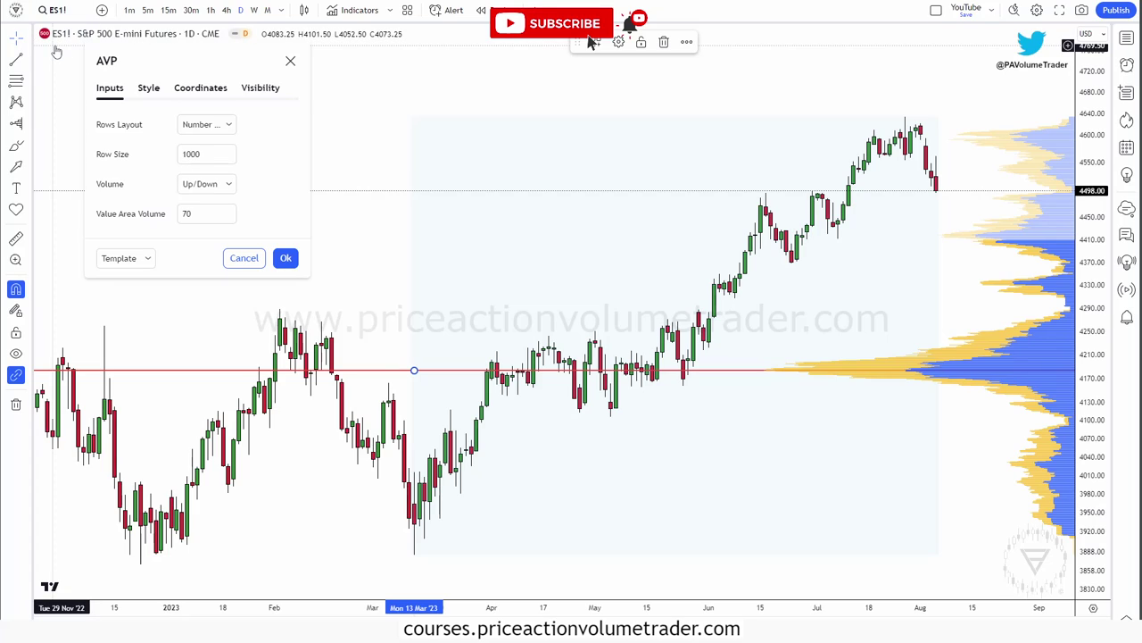
# Step: Set the anchored profile's rows layout to Ticks Per Row with a row size of 1
pyautogui.click(230, 125)
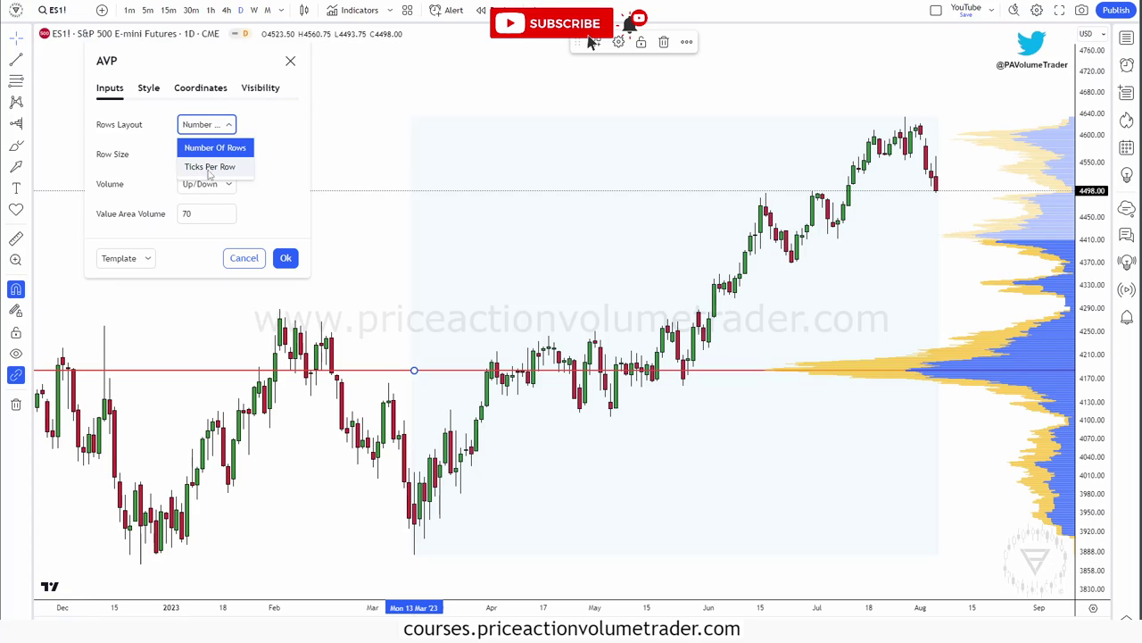
pyautogui.click(208, 167)
pyautogui.moveTo(214, 155); pyautogui.dragTo(161, 163)
pyautogui.write('1')
pyautogui.click(288, 168)
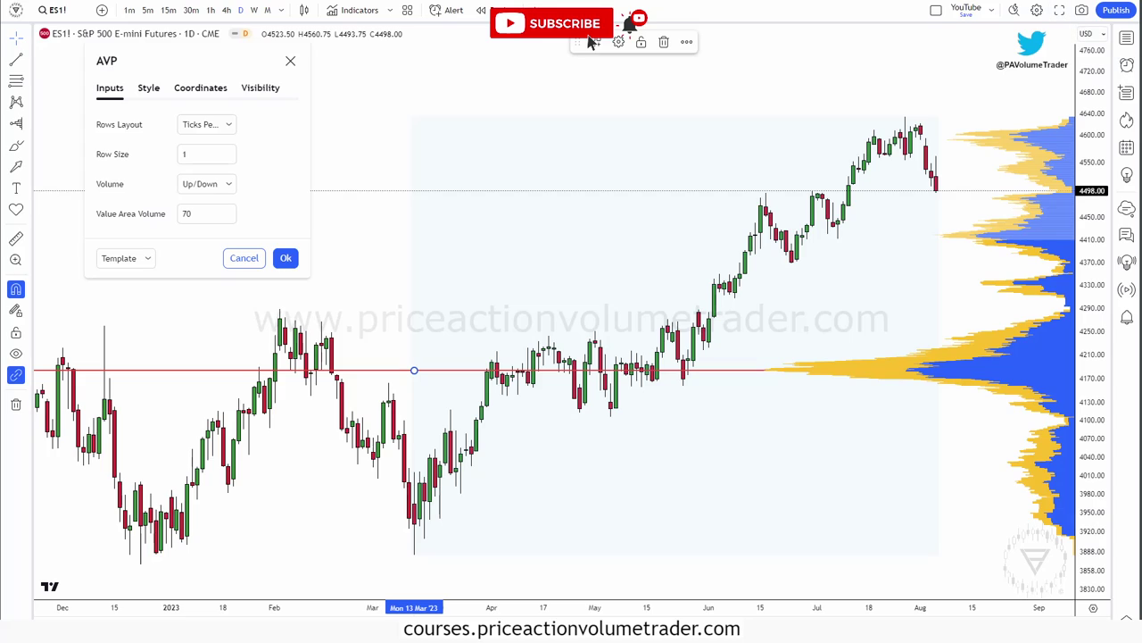
pyautogui.moveTo(1064, 110)
pyautogui.mouseDown()
pyautogui.moveTo(975, 143)
pyautogui.moveTo(1022, 206)
pyautogui.moveTo(975, 239)
pyautogui.moveTo(1045, 300)
pyautogui.mouseUp()
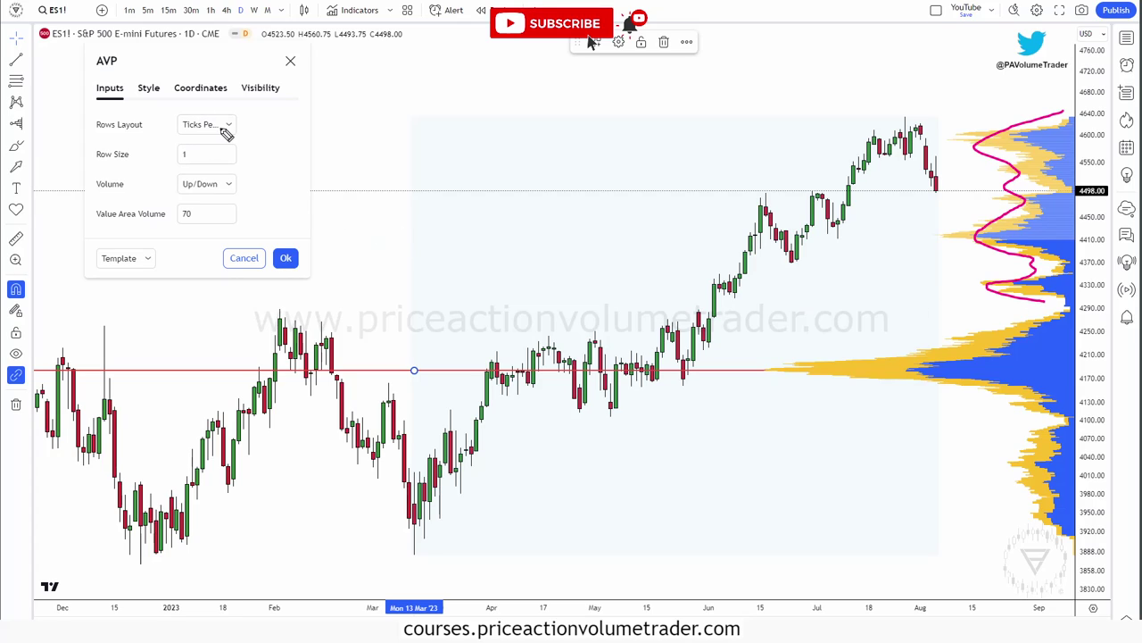
pyautogui.moveTo(179, 141)
pyautogui.mouseDown()
pyautogui.moveTo(202, 155)
pyautogui.moveTo(190, 141)
pyautogui.mouseUp()
pyautogui.press('e')
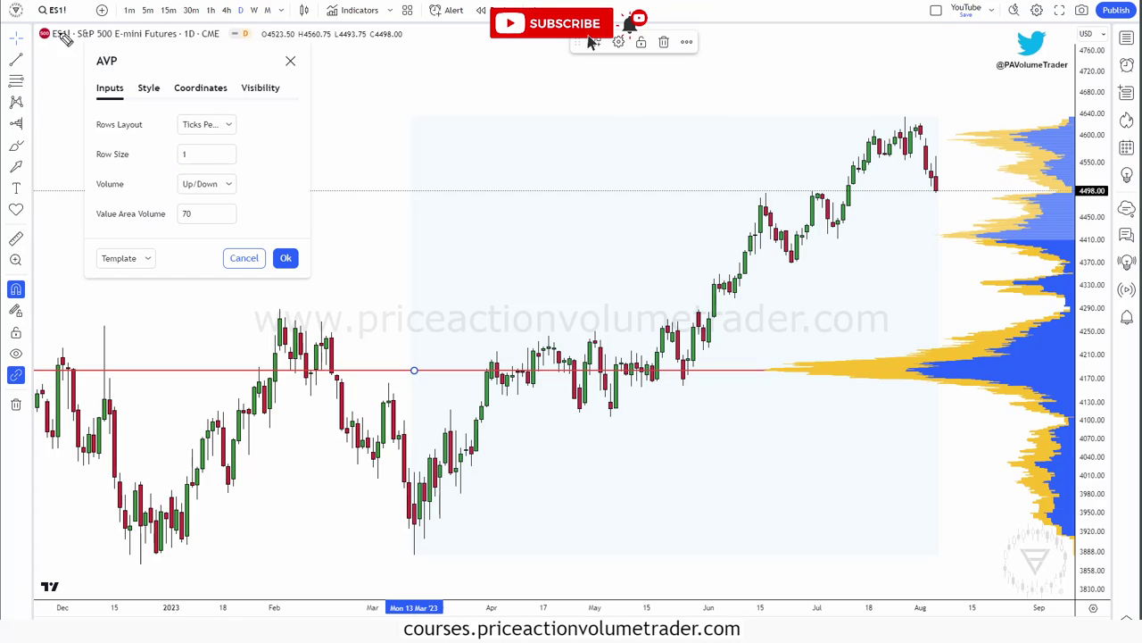
pyautogui.moveTo(91, 39)
pyautogui.mouseDown()
pyautogui.moveTo(27, 35)
pyautogui.moveTo(70, 48)
pyautogui.mouseUp()
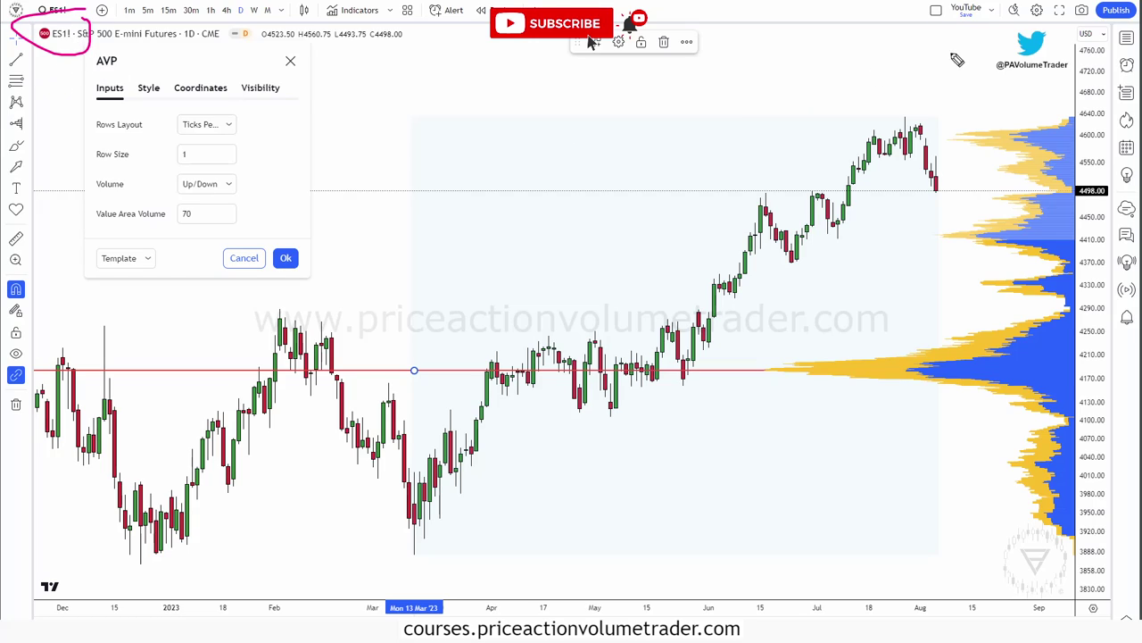
pyautogui.press('Escape')
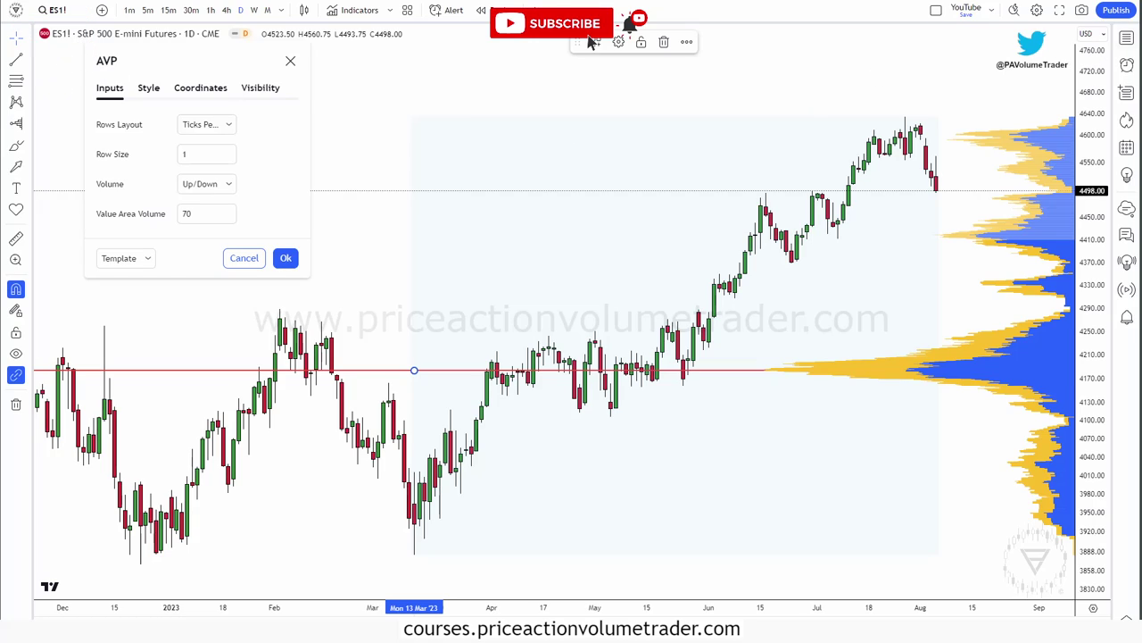
# Step: Set the anchored profile's volume type to Total and its value area volume to 68
pyautogui.click(228, 183)
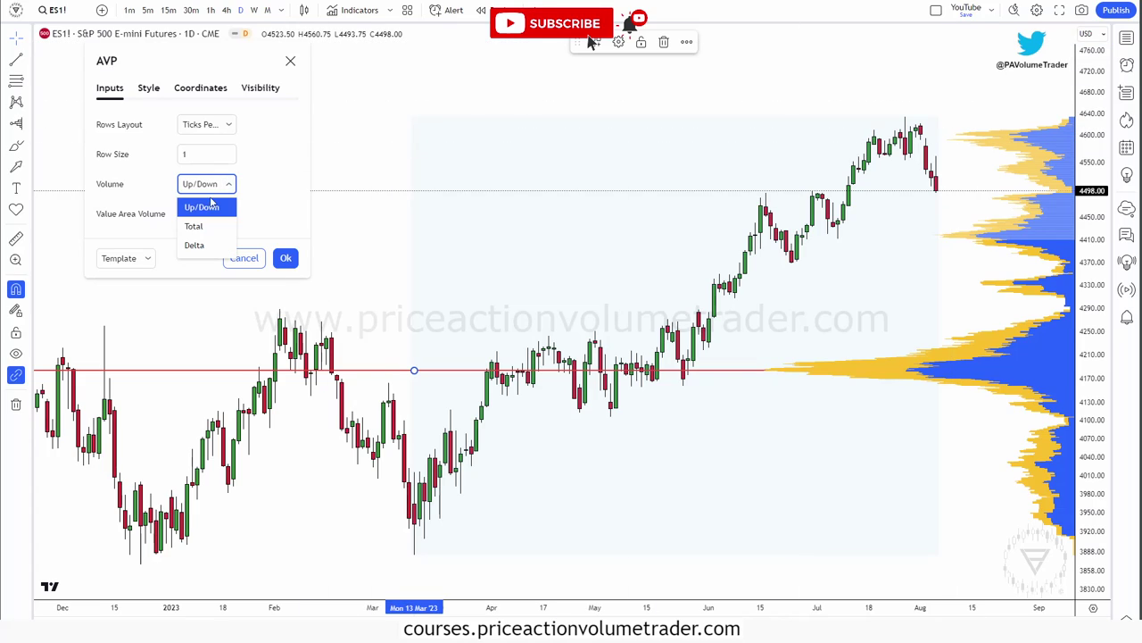
pyautogui.click(201, 229)
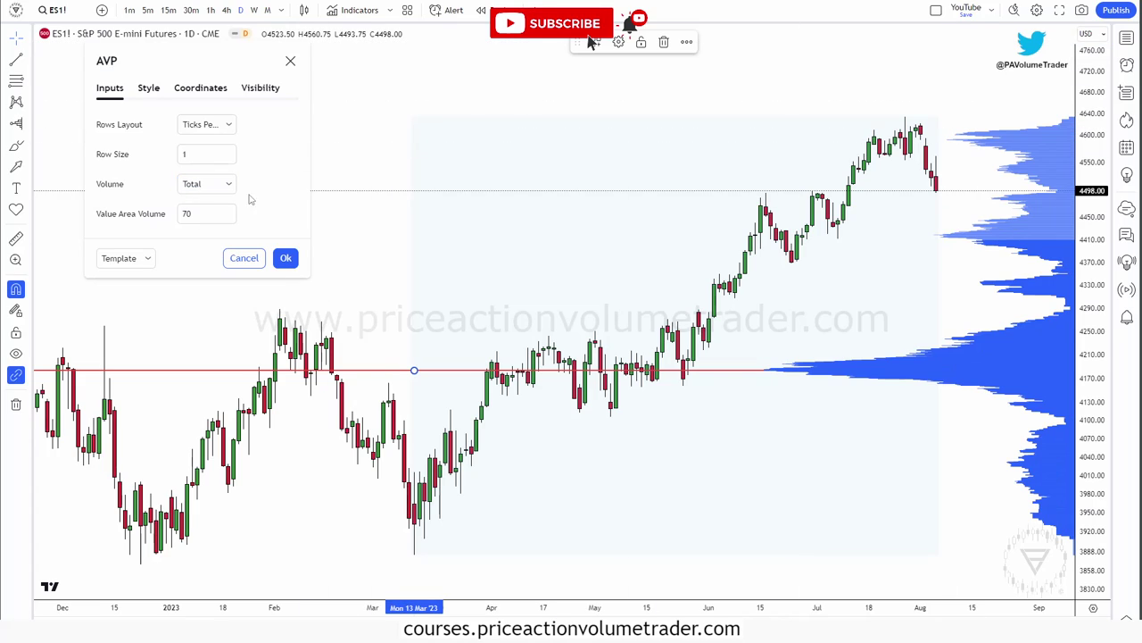
pyautogui.click(149, 219)
pyautogui.click(273, 186)
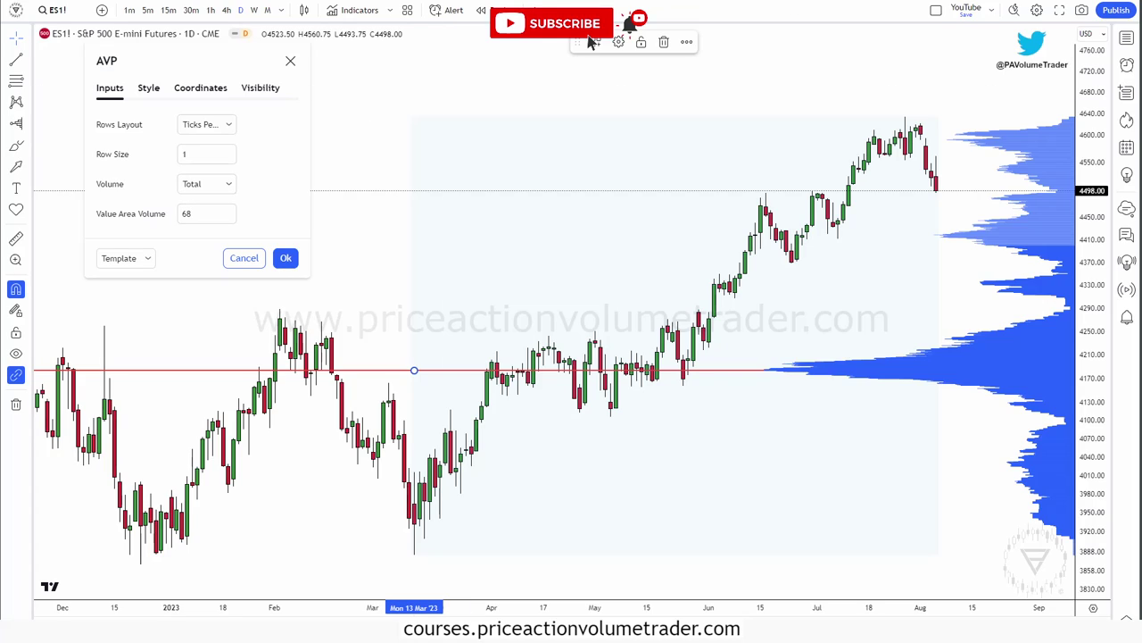
pyautogui.moveTo(365, 266)
pyautogui.mouseDown()
pyautogui.moveTo(498, 112)
pyautogui.moveTo(564, 239)
pyautogui.moveTo(612, 262)
pyautogui.mouseUp()
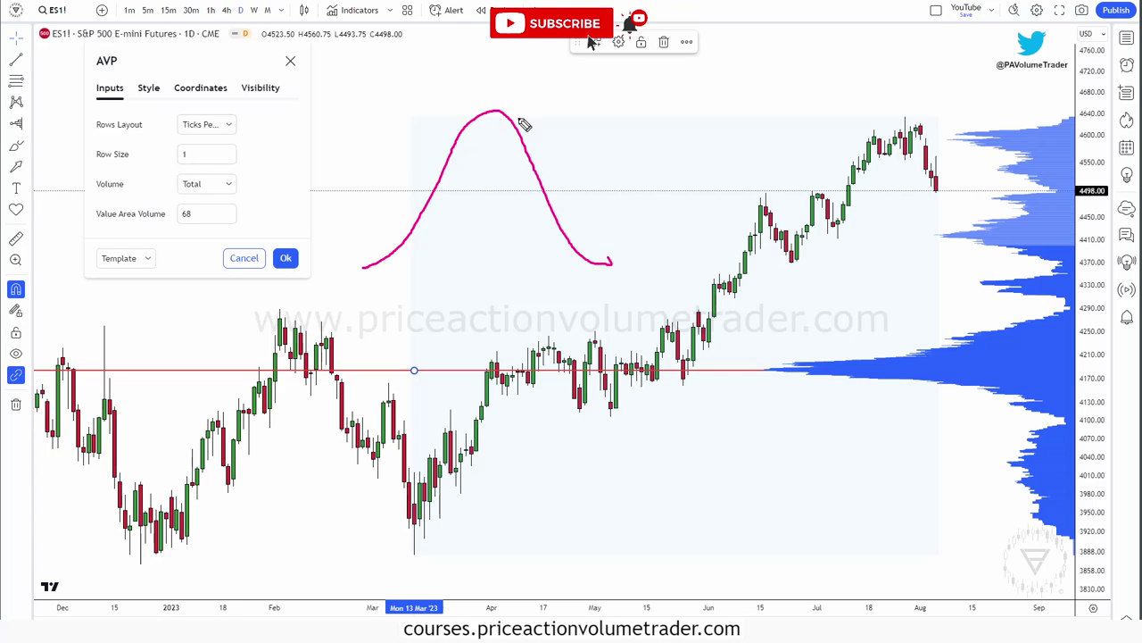
pyautogui.moveTo(491, 75); pyautogui.dragTo(497, 287)
pyautogui.moveTo(446, 104); pyautogui.dragTo(452, 189)
pyautogui.moveTo(530, 101); pyautogui.dragTo(536, 194)
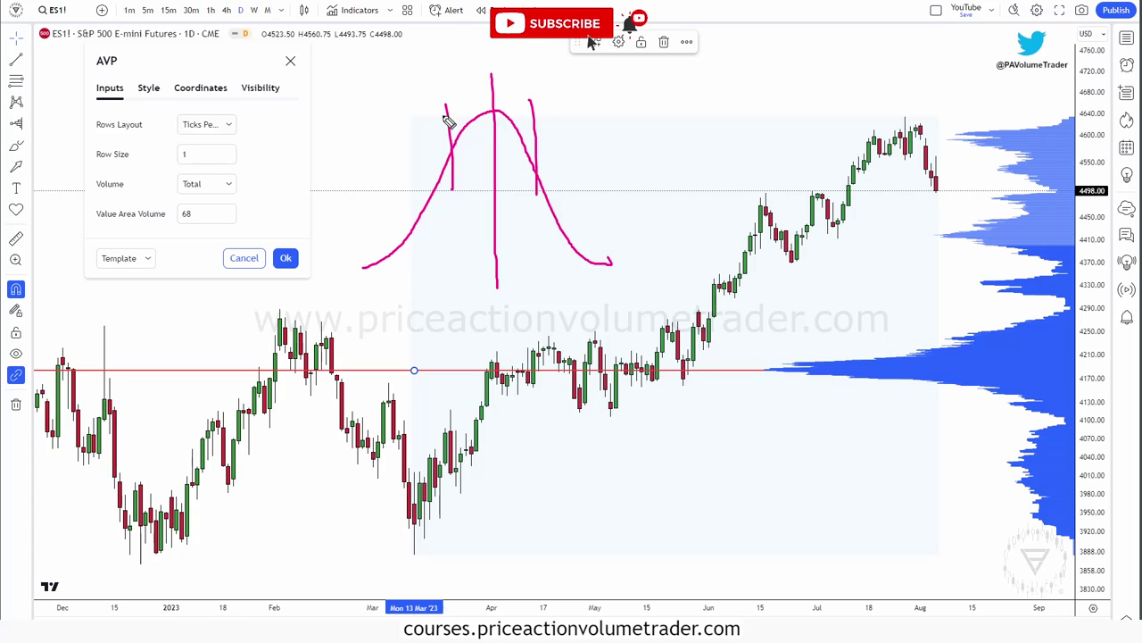
pyautogui.moveTo(423, 84)
pyautogui.mouseDown()
pyautogui.moveTo(422, 97)
pyautogui.moveTo(459, 87)
pyautogui.moveTo(460, 101)
pyautogui.moveTo(519, 76)
pyautogui.moveTo(523, 94)
pyautogui.moveTo(546, 85)
pyautogui.mouseUp()
pyautogui.moveTo(547, 75); pyautogui.dragTo(556, 95)
pyautogui.click(552, 94)
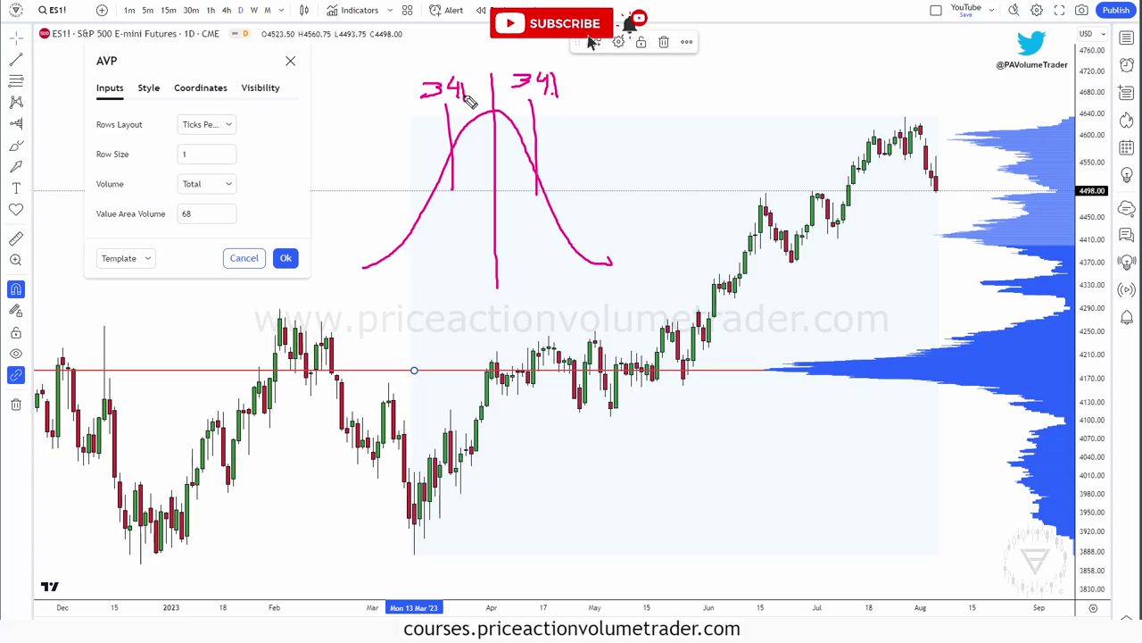
pyautogui.moveTo(433, 73)
pyautogui.mouseDown()
pyautogui.moveTo(523, 59)
pyautogui.moveTo(546, 82)
pyautogui.mouseUp()
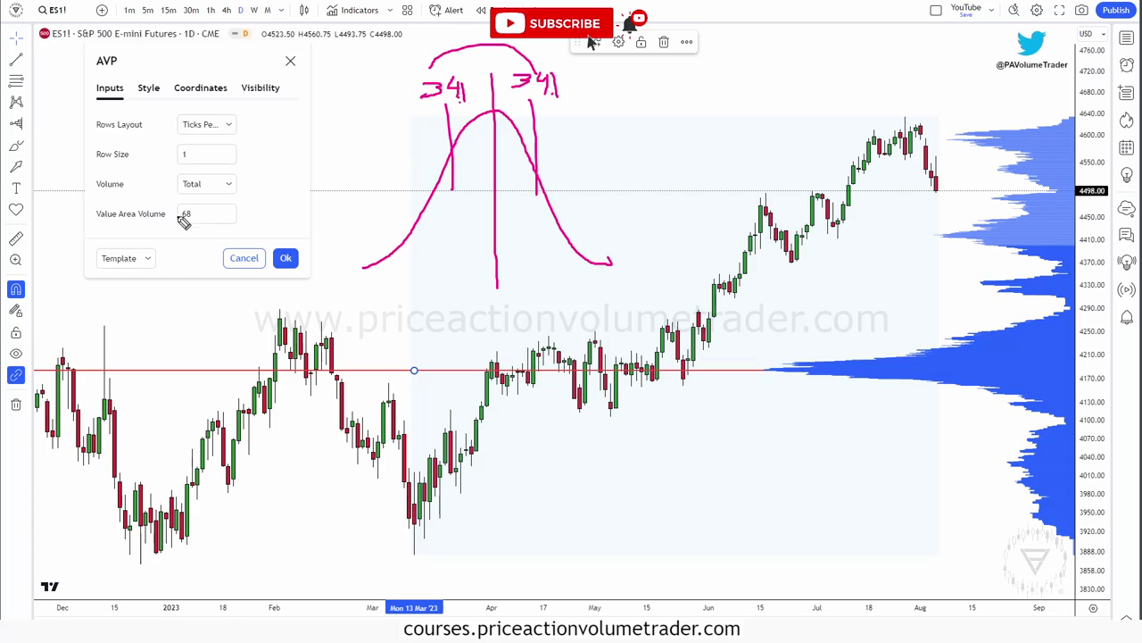
pyautogui.moveTo(214, 204)
pyautogui.mouseDown()
pyautogui.moveTo(198, 208)
pyautogui.moveTo(215, 205)
pyautogui.mouseUp()
pyautogui.press('Escape')
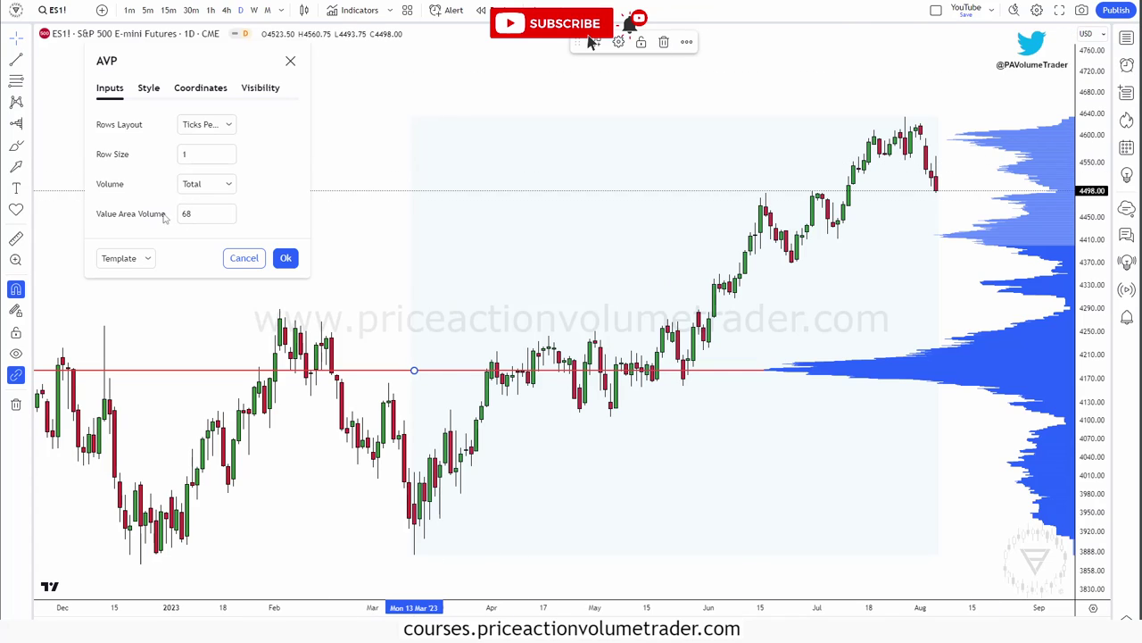
# Step: Open the anchored profile's style settings and toggle the volume profile and its values to compare their effect on the chart
pyautogui.click(150, 89)
pyautogui.moveTo(141, 47); pyautogui.dragTo(114, 55)
pyautogui.click(93, 104)
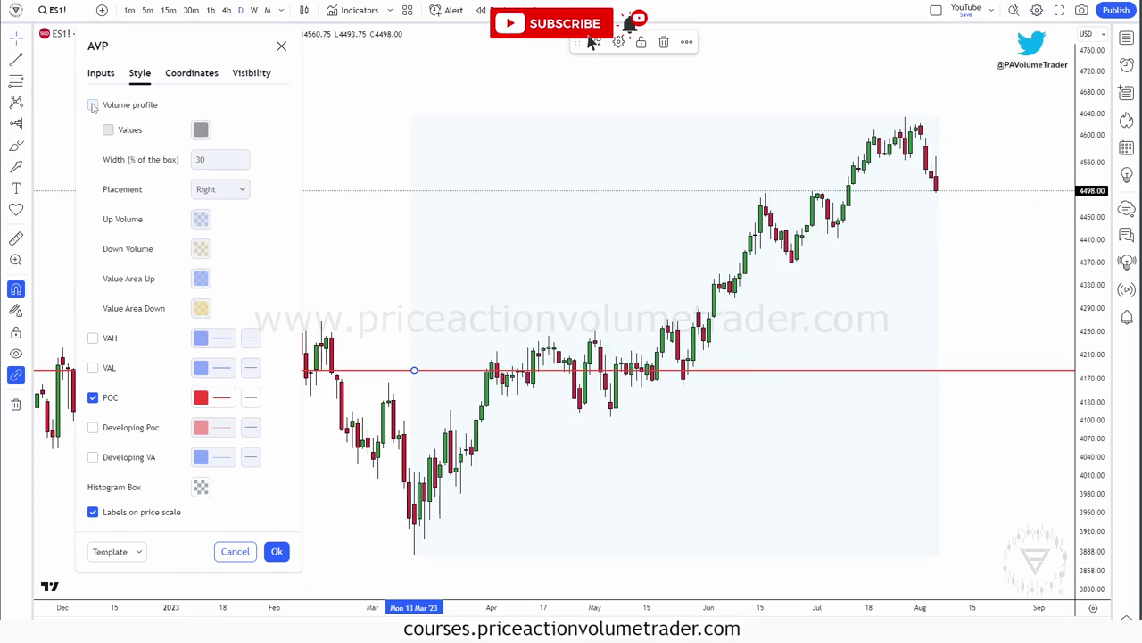
pyautogui.click(93, 105)
pyautogui.click(93, 104)
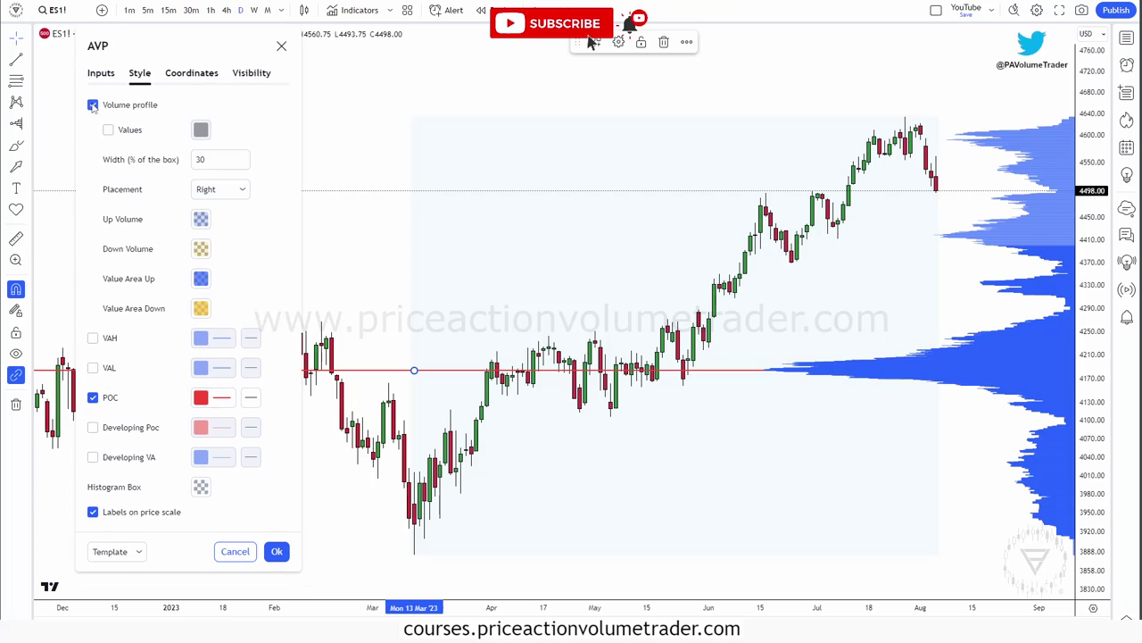
pyautogui.click(125, 131)
pyautogui.click(125, 132)
pyautogui.click(110, 132)
pyautogui.click(110, 132)
# Step: Set the anchored profile's width to 50% of the box
pyautogui.doubleClick(218, 160)
pyautogui.write('50')
pyautogui.click(239, 249)
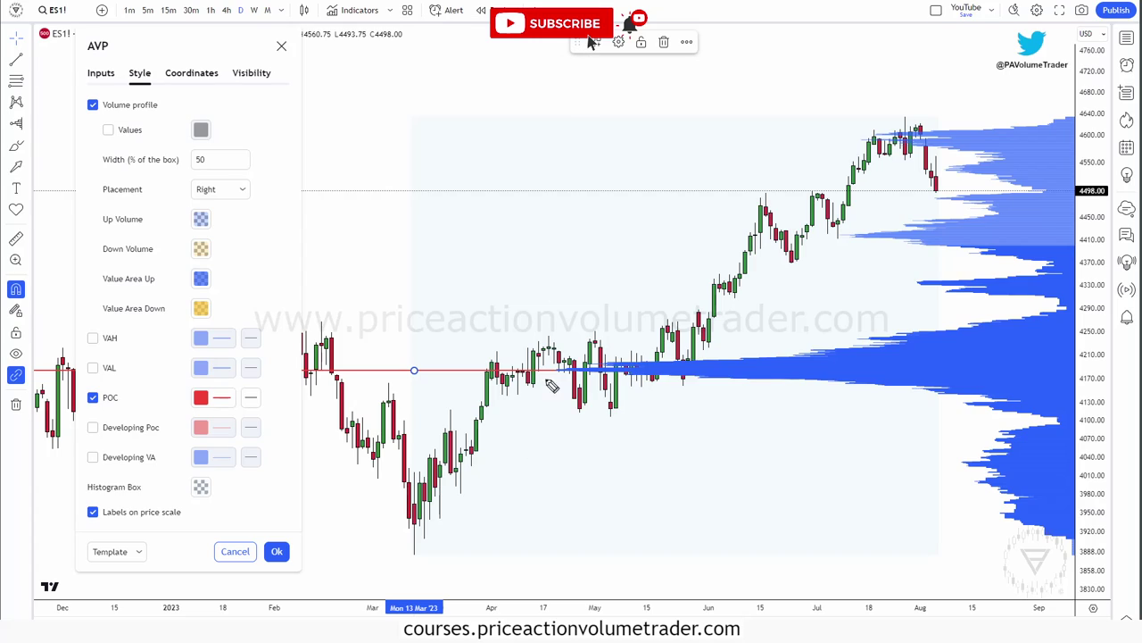
pyautogui.moveTo(558, 382); pyautogui.dragTo(559, 93)
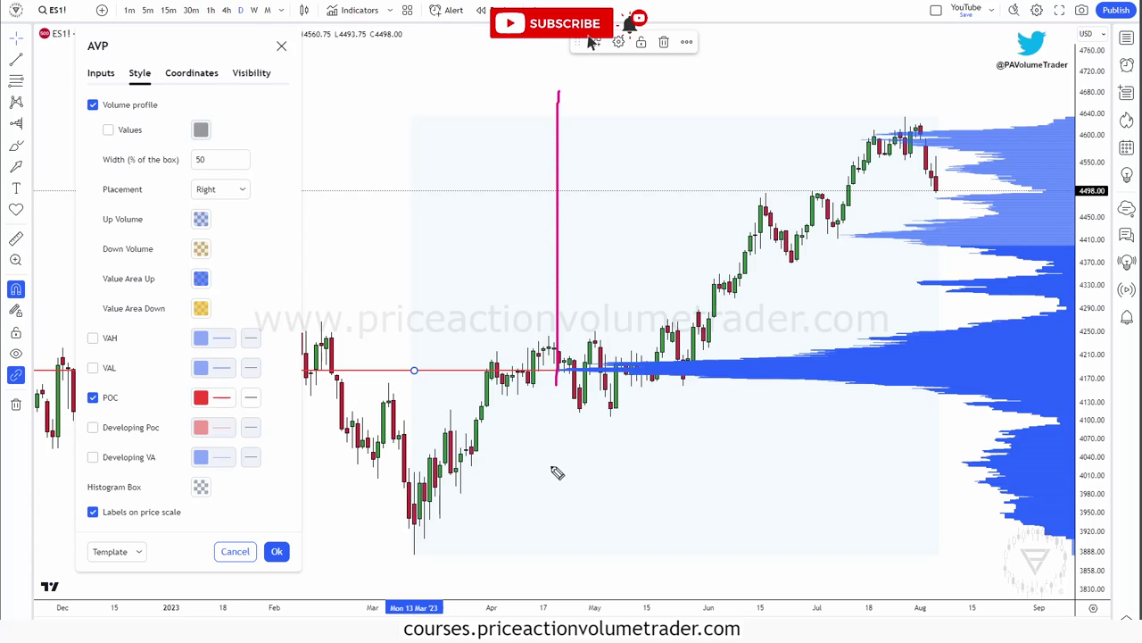
pyautogui.moveTo(558, 382); pyautogui.dragTo(564, 598)
pyautogui.moveTo(578, 350)
pyautogui.mouseDown()
pyautogui.moveTo(546, 375)
pyautogui.moveTo(570, 346)
pyautogui.mouseUp()
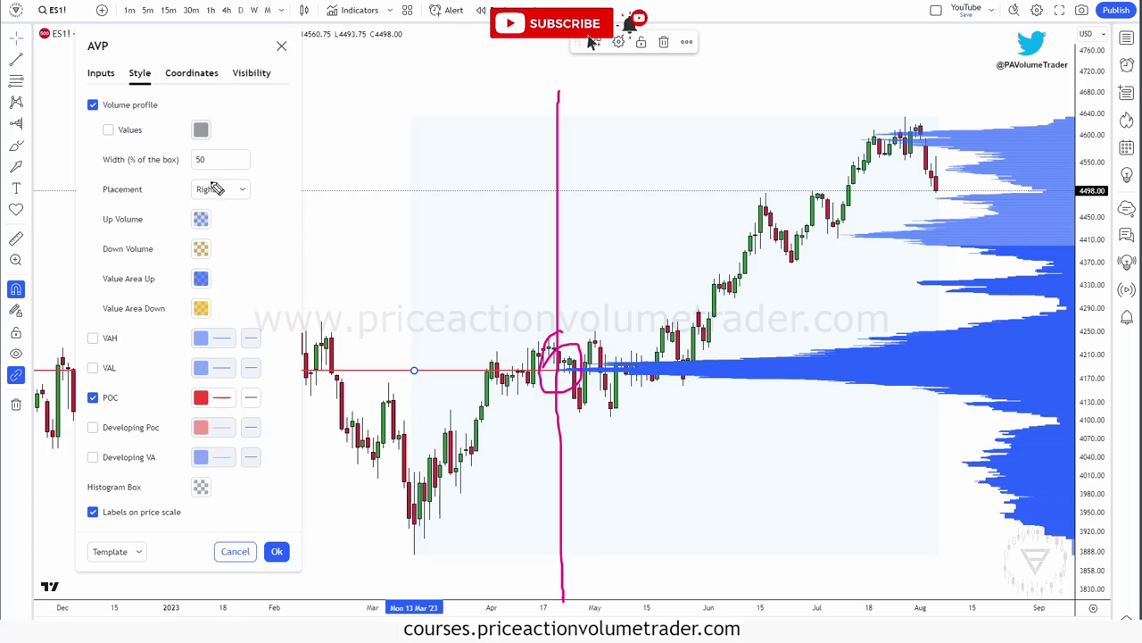
pyautogui.press('Escape')
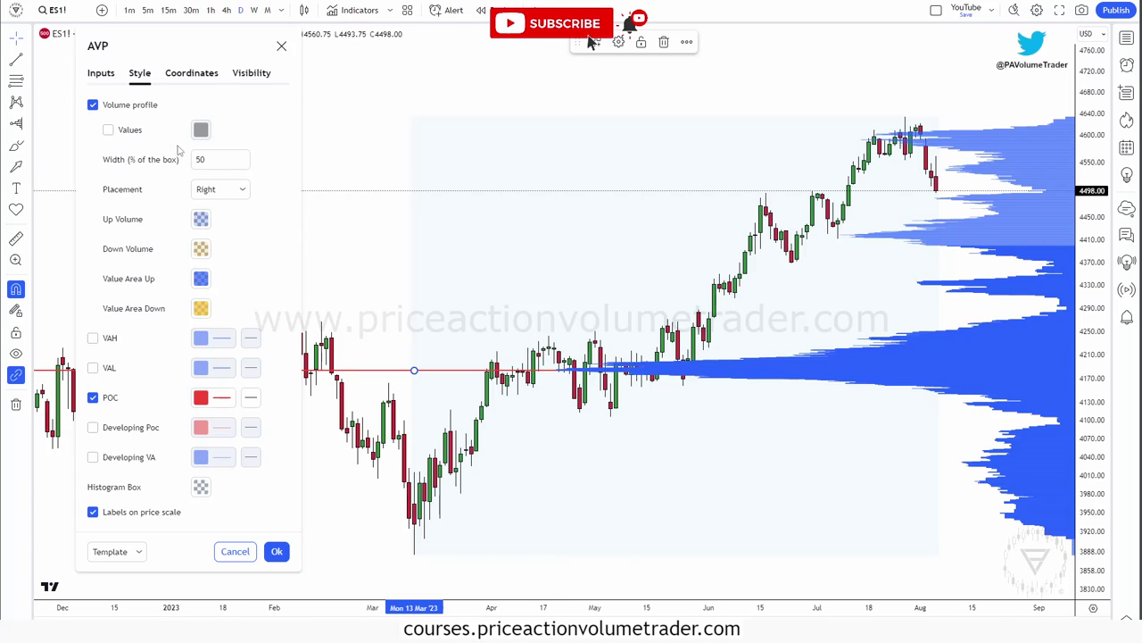
# Step: Set the anchored profile's width to 20% of the box and its placement to Left
pyautogui.moveTo(215, 159); pyautogui.dragTo(163, 172)
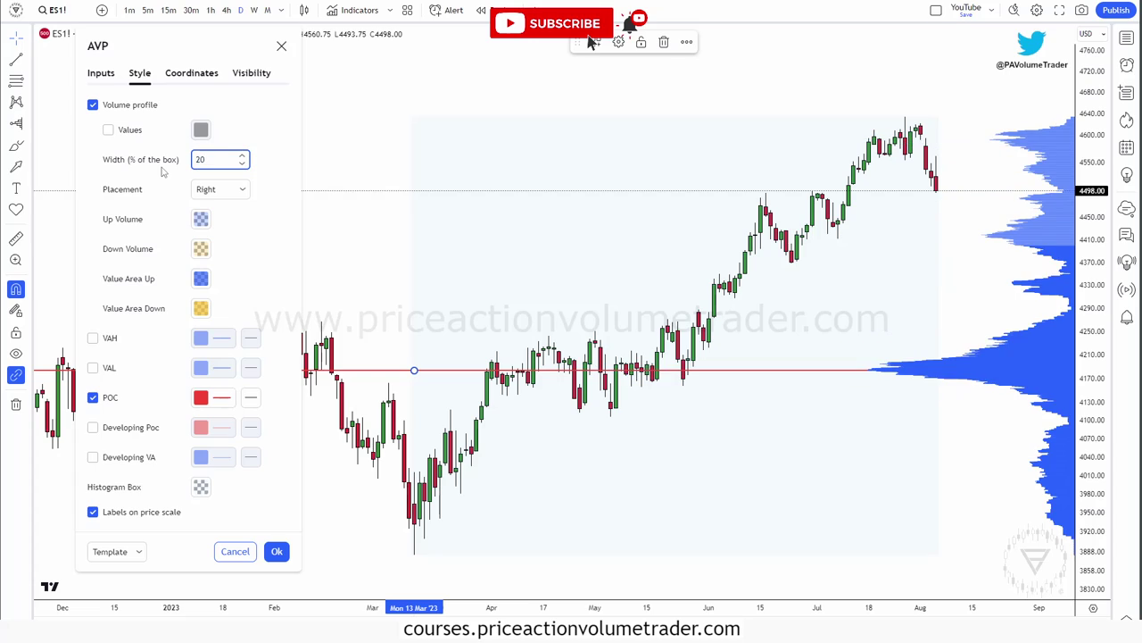
pyautogui.click(259, 251)
pyautogui.moveTo(104, 48); pyautogui.dragTo(346, 56)
pyautogui.click(470, 200)
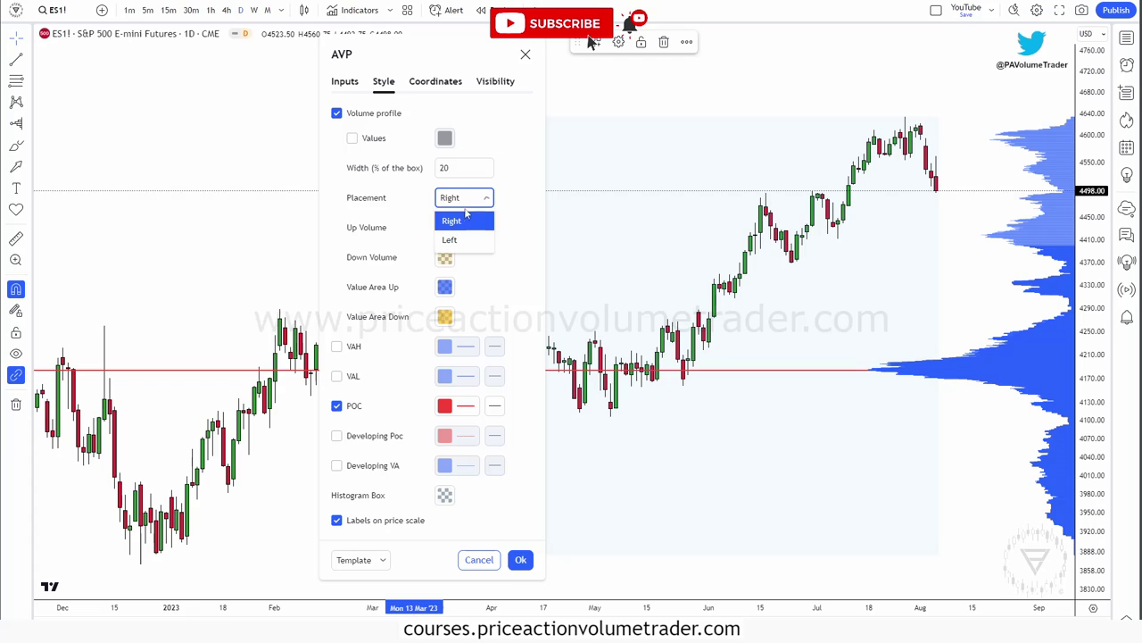
pyautogui.click(450, 239)
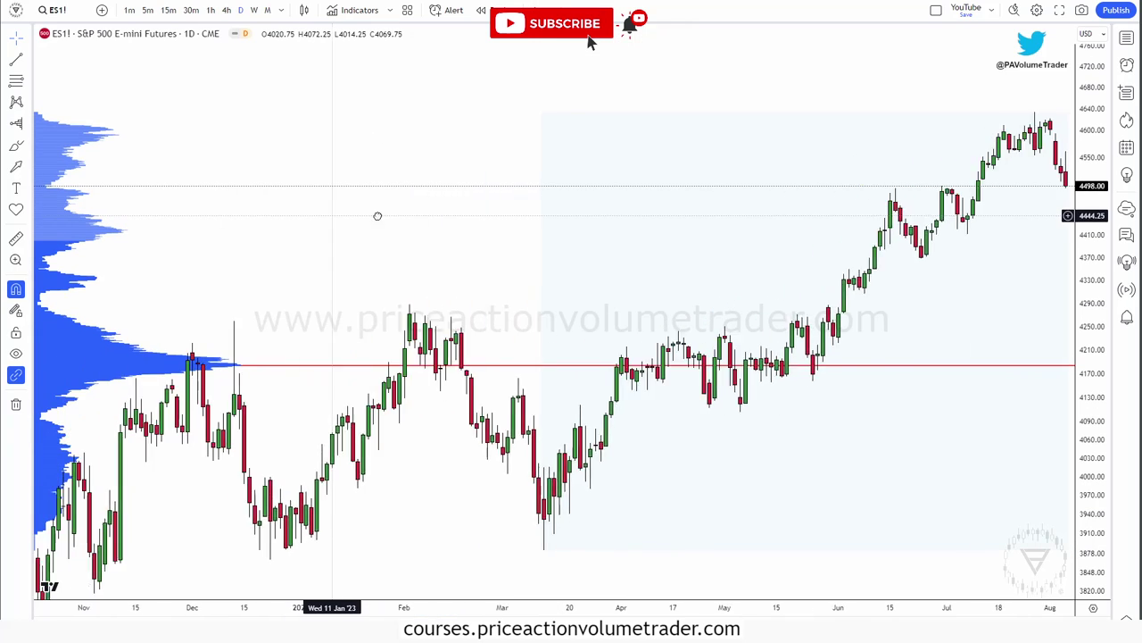
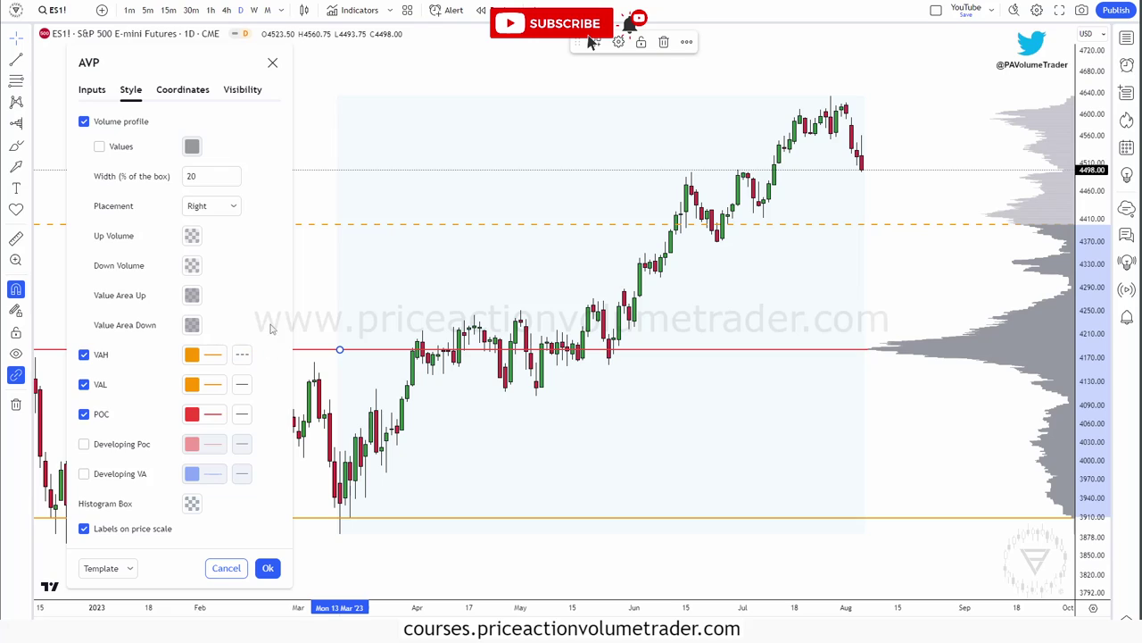
# Step: Make the anchored profile's VAL line dashed and turn off the VAH, VAL and POC lines
pyautogui.click(266, 443)
pyautogui.click(83, 355)
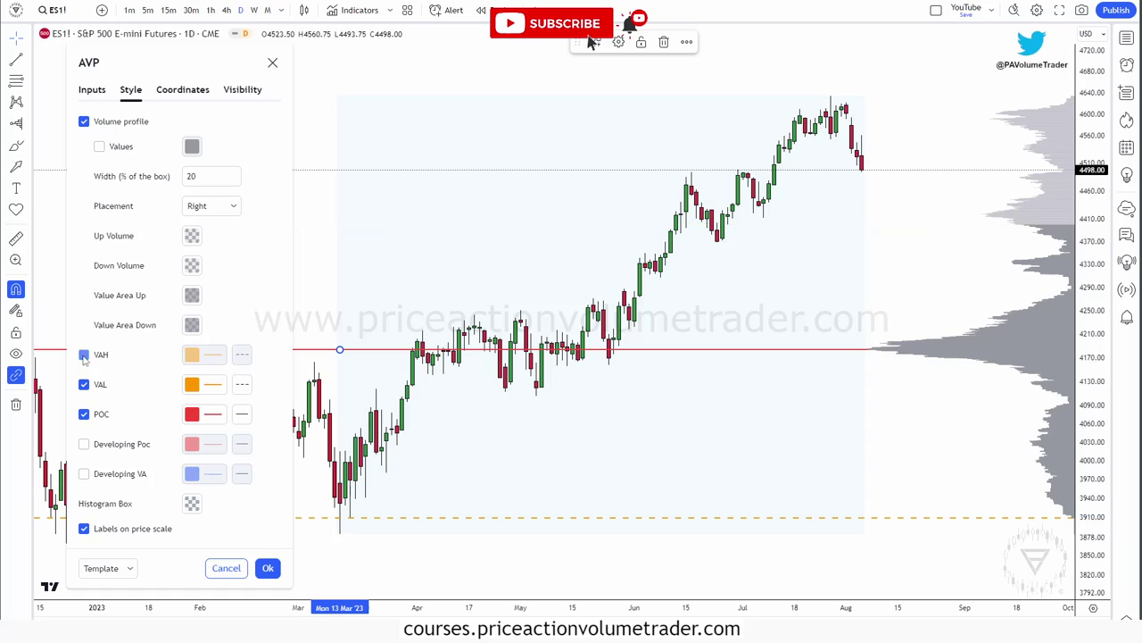
pyautogui.click(83, 385)
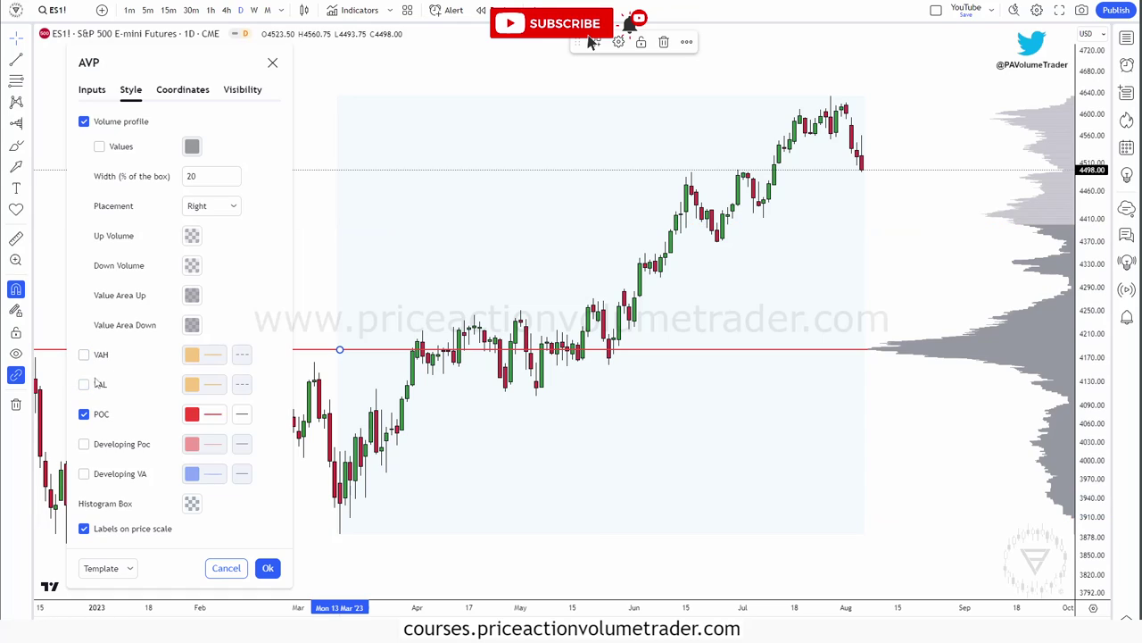
pyautogui.click(84, 414)
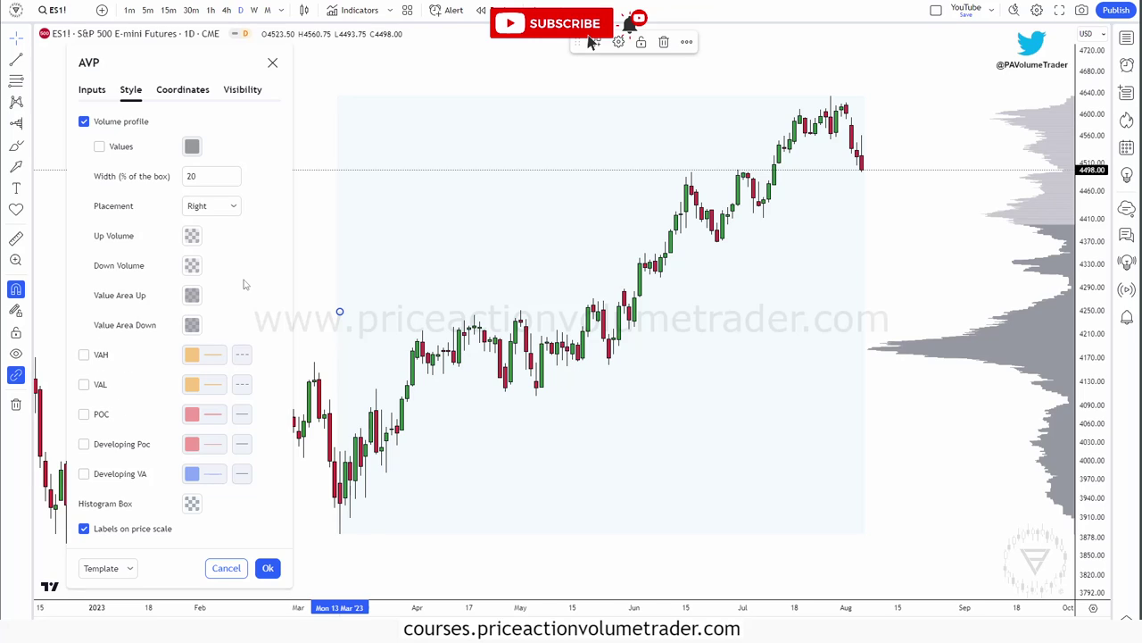
# Step: Show the Developing Poc and Developing VA lines to examine how they evolve, and turn both off again
pyautogui.click(85, 444)
pyautogui.click(84, 474)
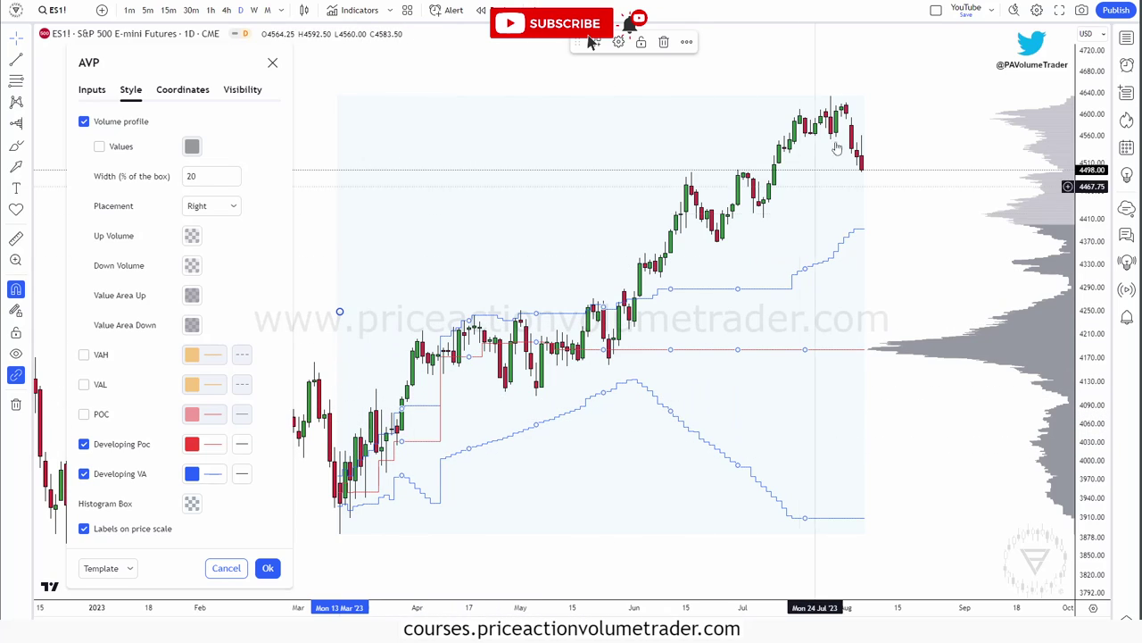
pyautogui.click(83, 445)
pyautogui.click(84, 474)
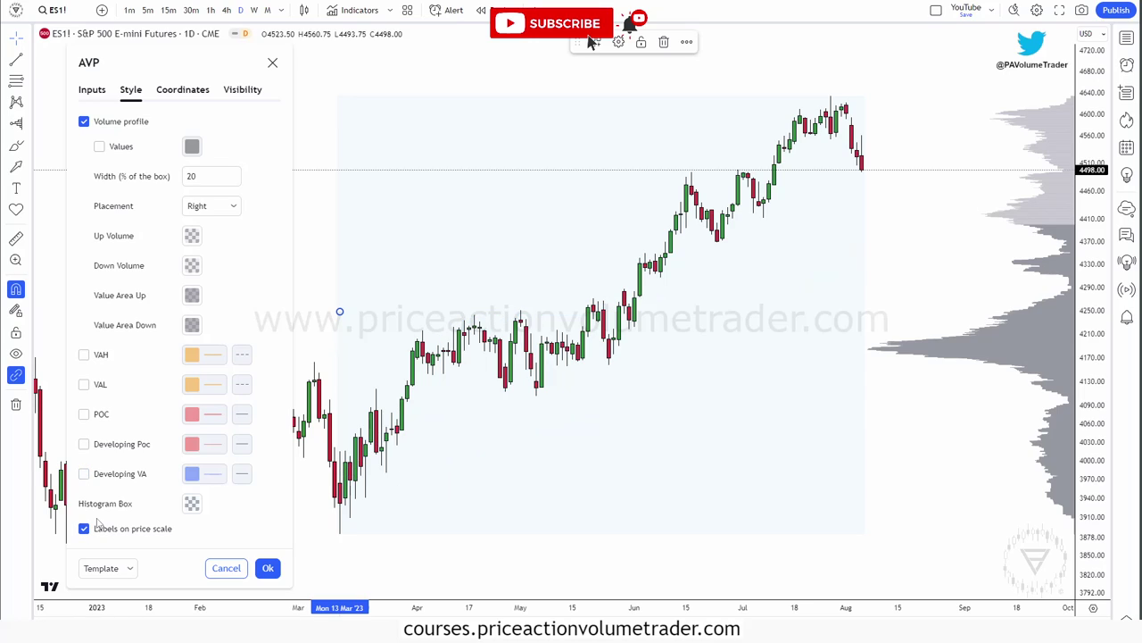
# Step: Change the anchored profile's histogram box colour to grey and close its settings
pyautogui.click(198, 505)
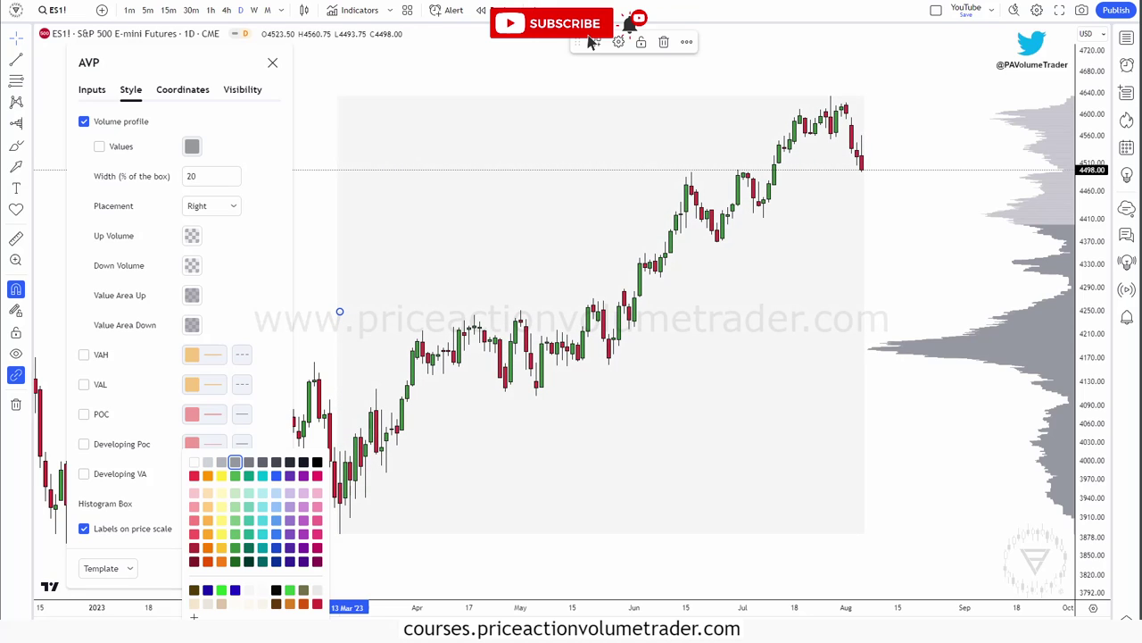
pyautogui.click(295, 270)
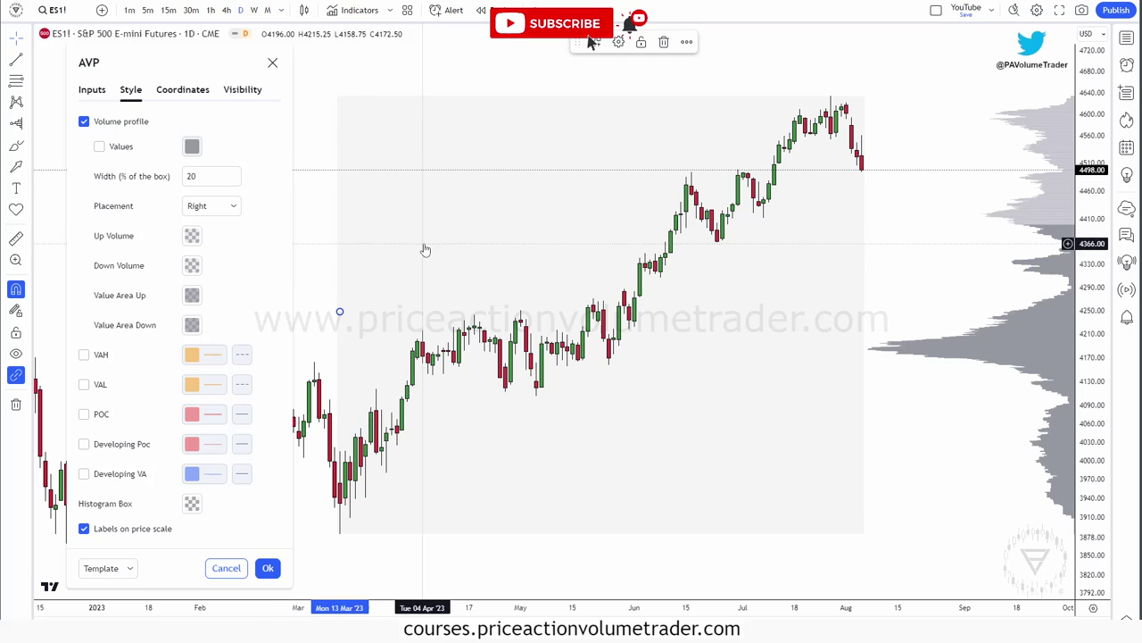
pyautogui.click(901, 207)
pyautogui.moveTo(868, 279)
pyautogui.mouseDown()
pyautogui.moveTo(910, 253)
pyautogui.moveTo(893, 260)
pyautogui.mouseUp()
pyautogui.moveTo(268, 218); pyautogui.dragTo(273, 220)
pyautogui.scroll(-1, 284, 221)
pyautogui.moveTo(1099, 211); pyautogui.dragTo(1098, 268)
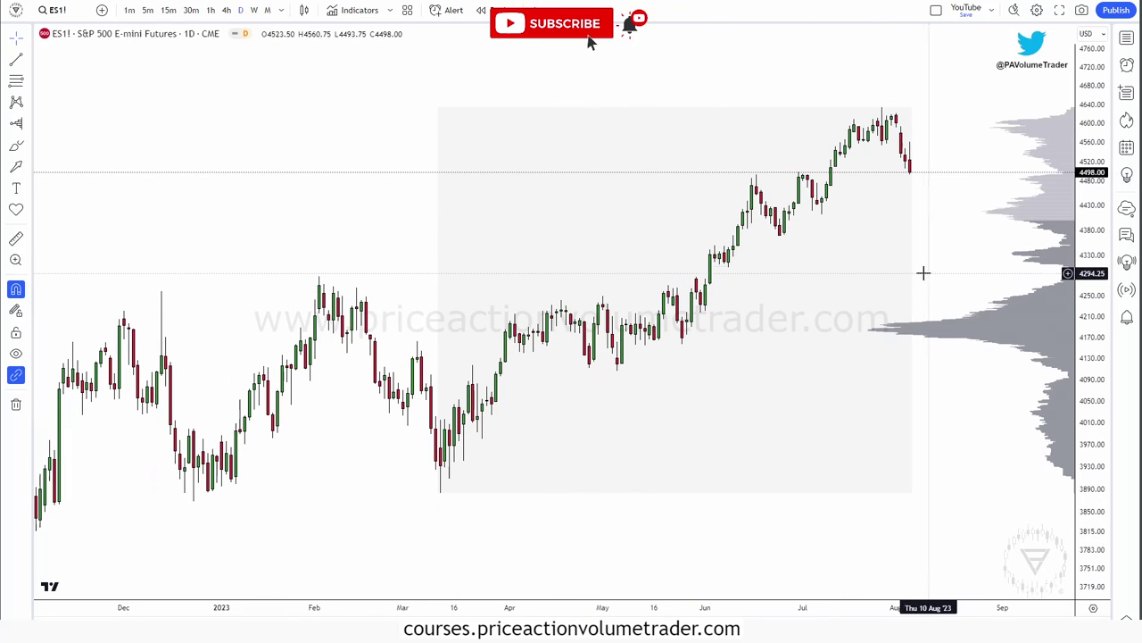
pyautogui.moveTo(451, 269); pyautogui.dragTo(467, 259)
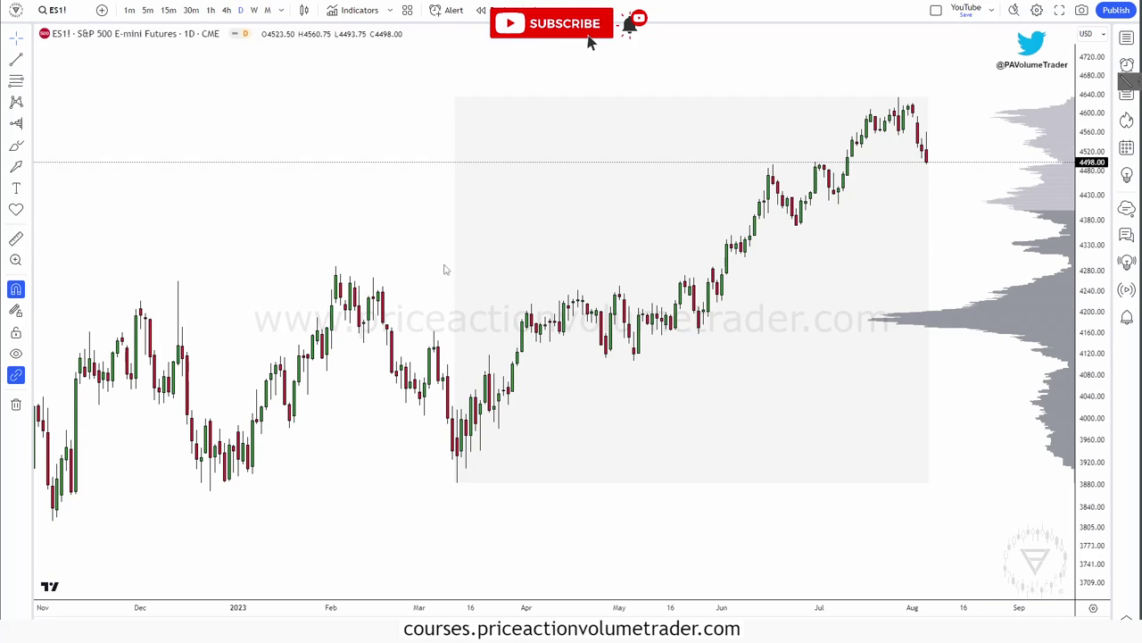
# Step: Select the anchored volume profile by its anchor point at 13 Mar '23 and delete it from the chart
pyautogui.moveTo(437, 296); pyautogui.dragTo(488, 353)
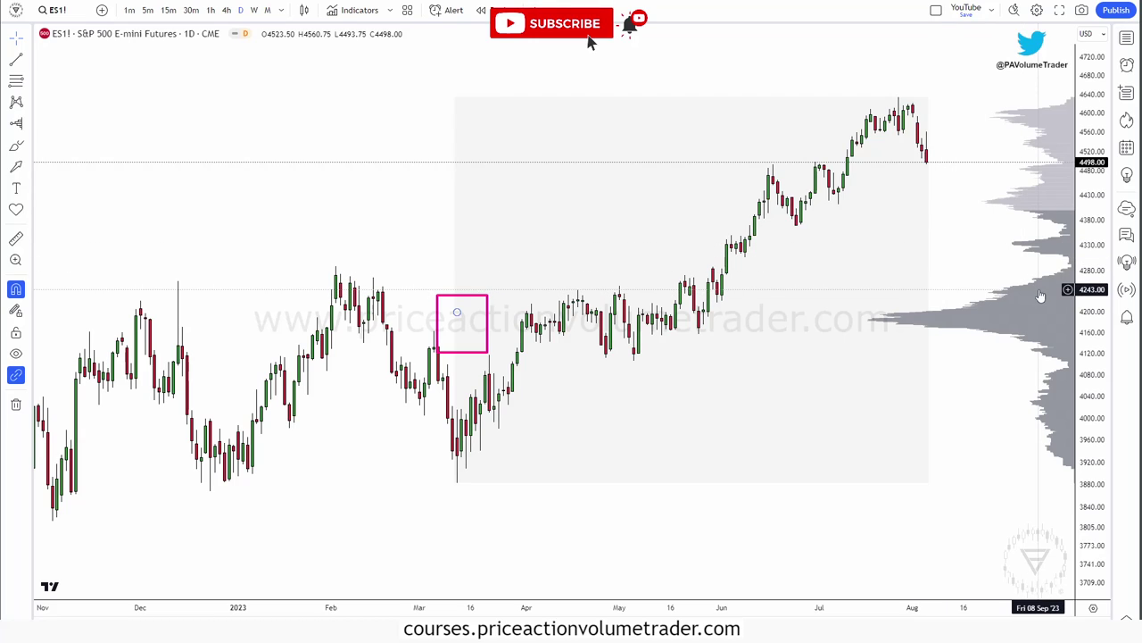
pyautogui.click(457, 312)
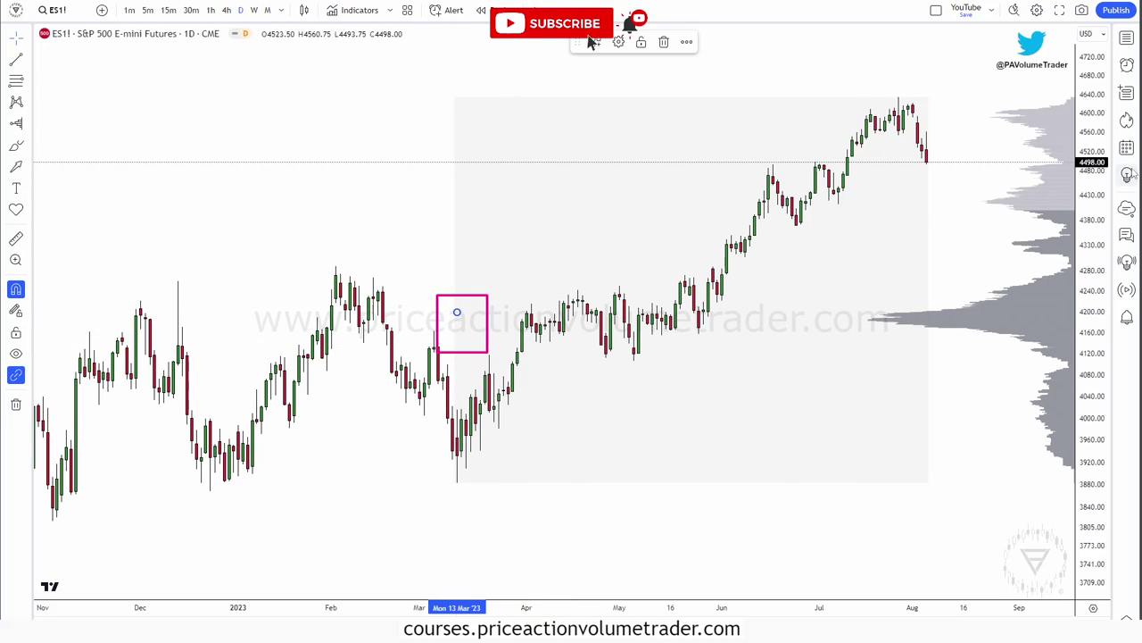
pyautogui.press('Delete')
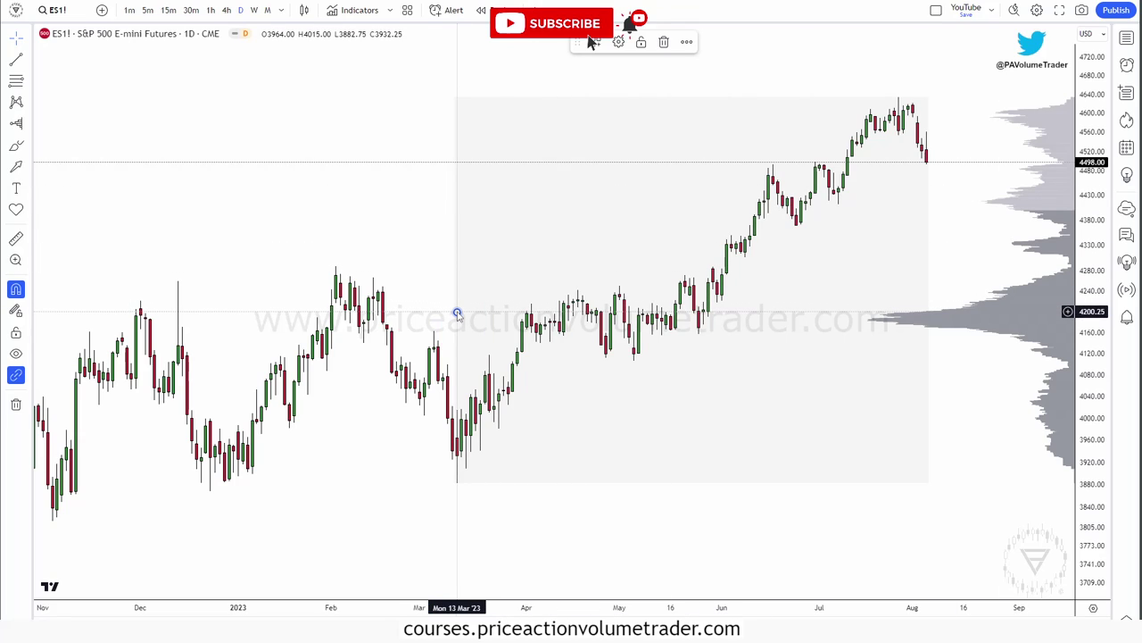
pyautogui.press('Delete')
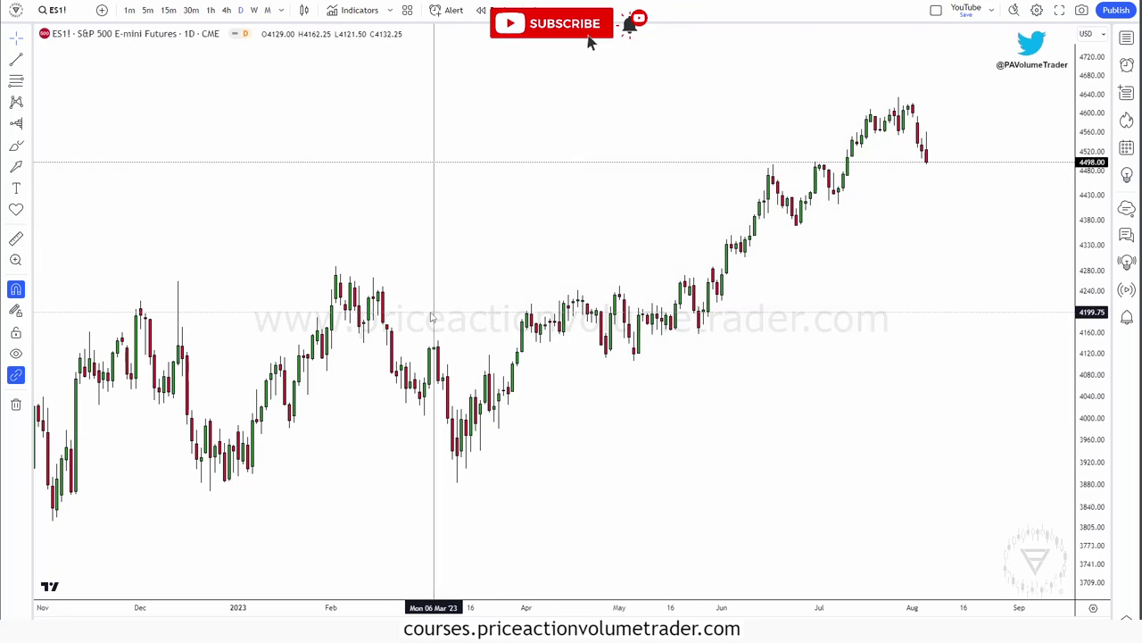
# Step: Place an anchored volume profile at 22 Dec '22 and move its anchor point to 2 Feb '23
pyautogui.click(210, 312)
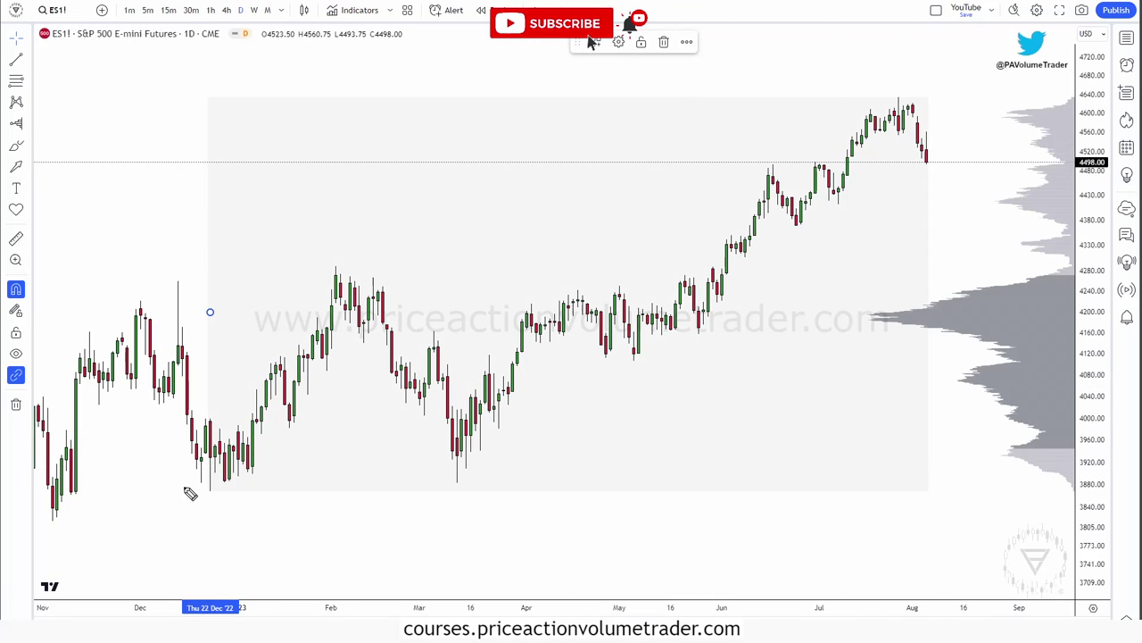
pyautogui.moveTo(355, 529); pyautogui.dragTo(861, 282)
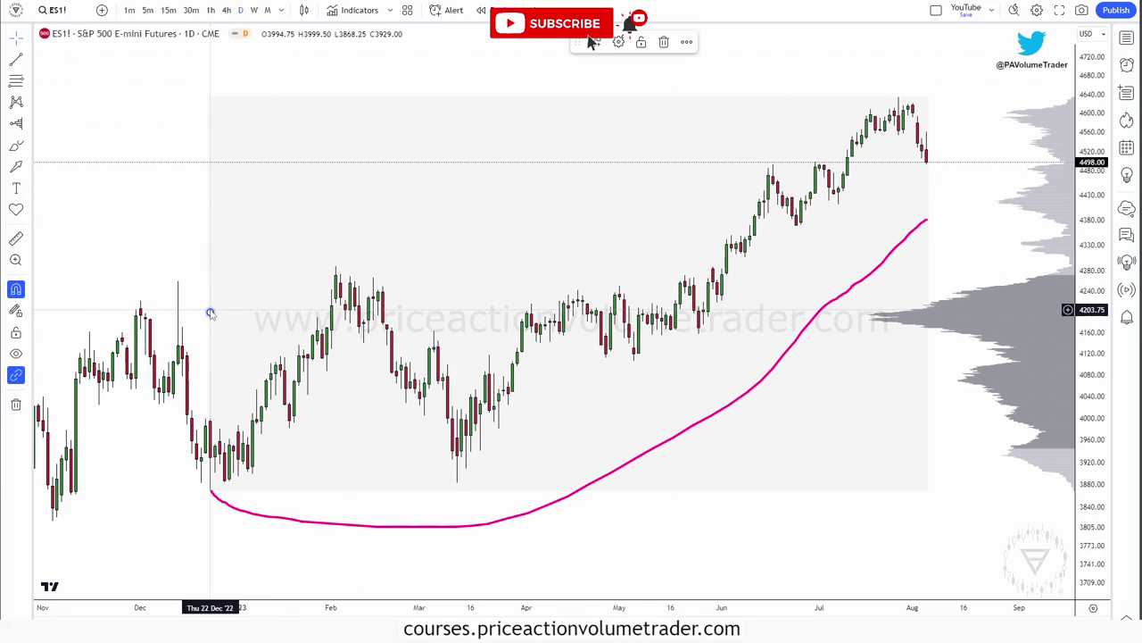
pyautogui.moveTo(210, 312); pyautogui.dragTo(338, 278)
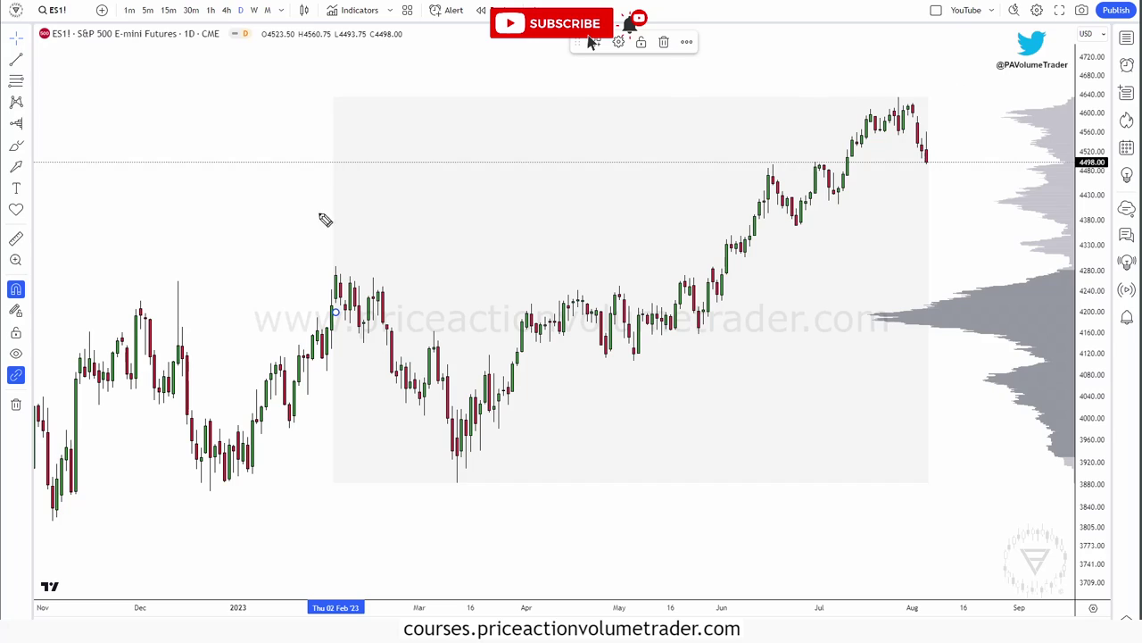
pyautogui.moveTo(337, 282); pyautogui.dragTo(860, 108)
pyautogui.moveTo(359, 345)
pyautogui.mouseDown()
pyautogui.moveTo(339, 272)
pyautogui.moveTo(1020, 173)
pyautogui.moveTo(969, 207)
pyautogui.mouseUp()
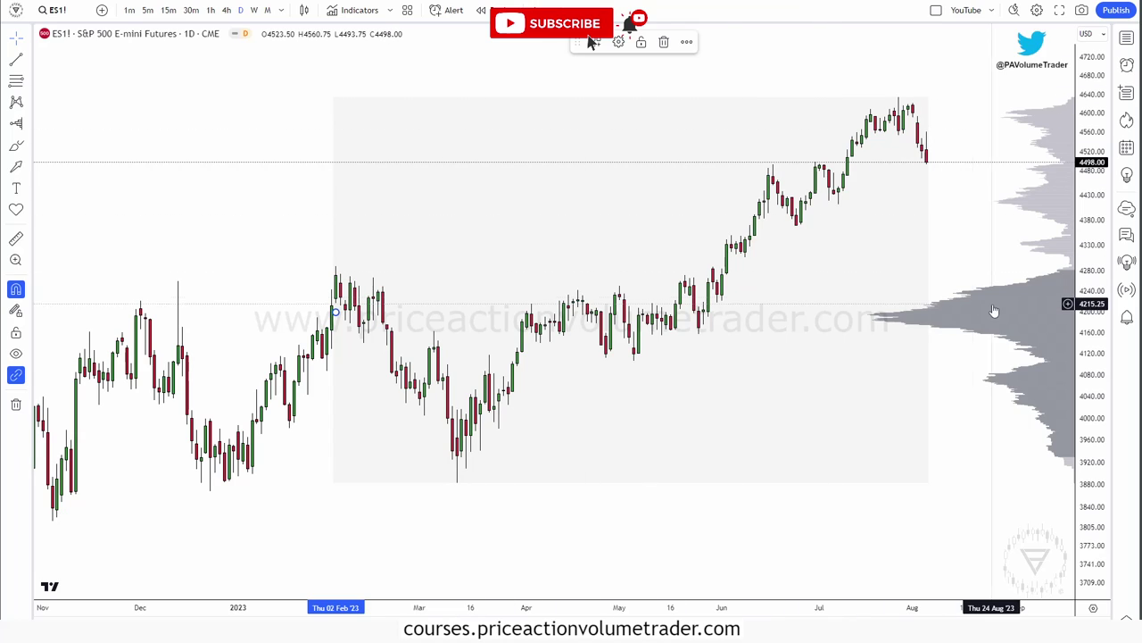
# Step: Make the anchored profile's histogram box fully transparent in its style settings and close the settings
pyautogui.doubleClick(416, 128)
pyautogui.moveTo(482, 80); pyautogui.dragTo(80, 70)
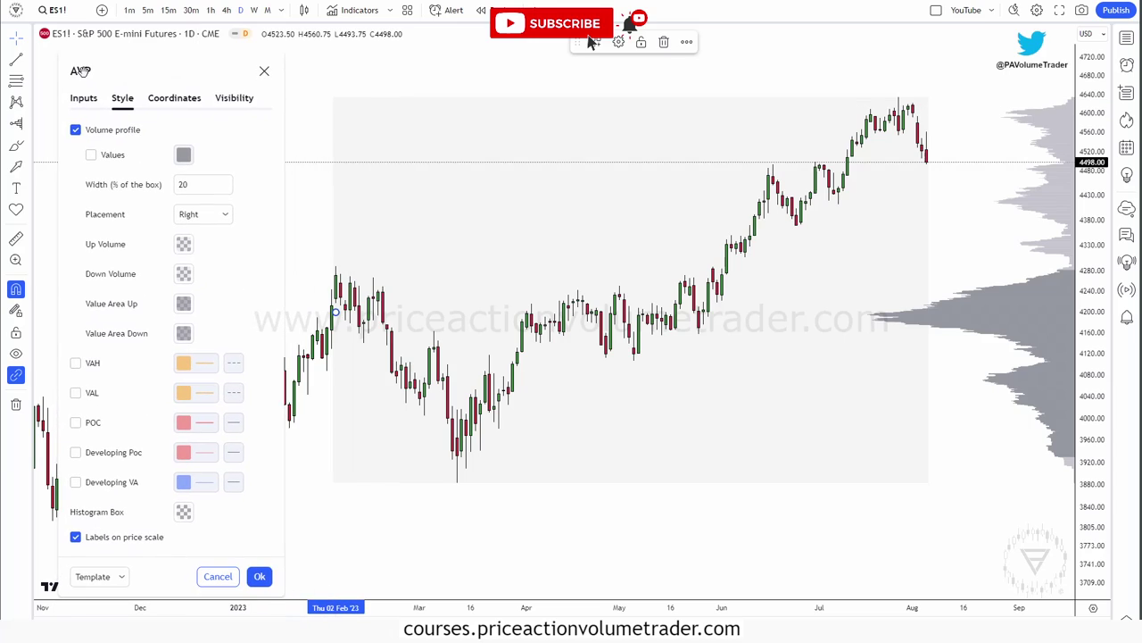
pyautogui.click(183, 513)
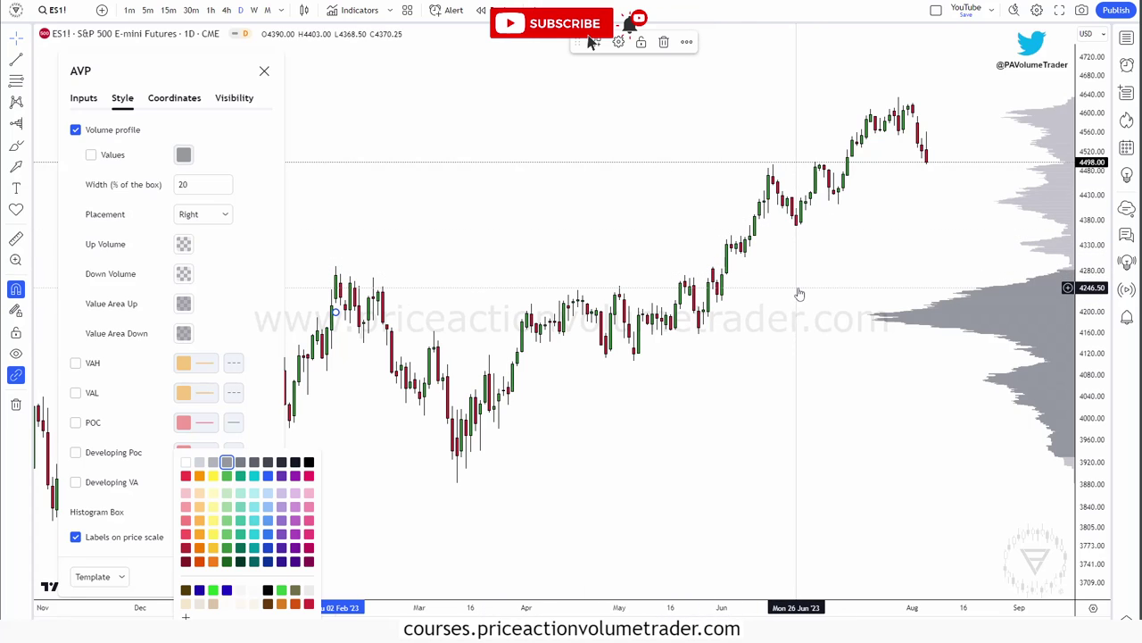
pyautogui.click(884, 248)
pyautogui.scroll(-2, 882, 248)
pyautogui.scroll(1, 882, 250)
pyautogui.moveTo(893, 234)
pyautogui.mouseDown()
pyautogui.moveTo(898, 214)
pyautogui.moveTo(880, 228)
pyautogui.mouseUp()
pyautogui.scroll(-1, 877, 219)
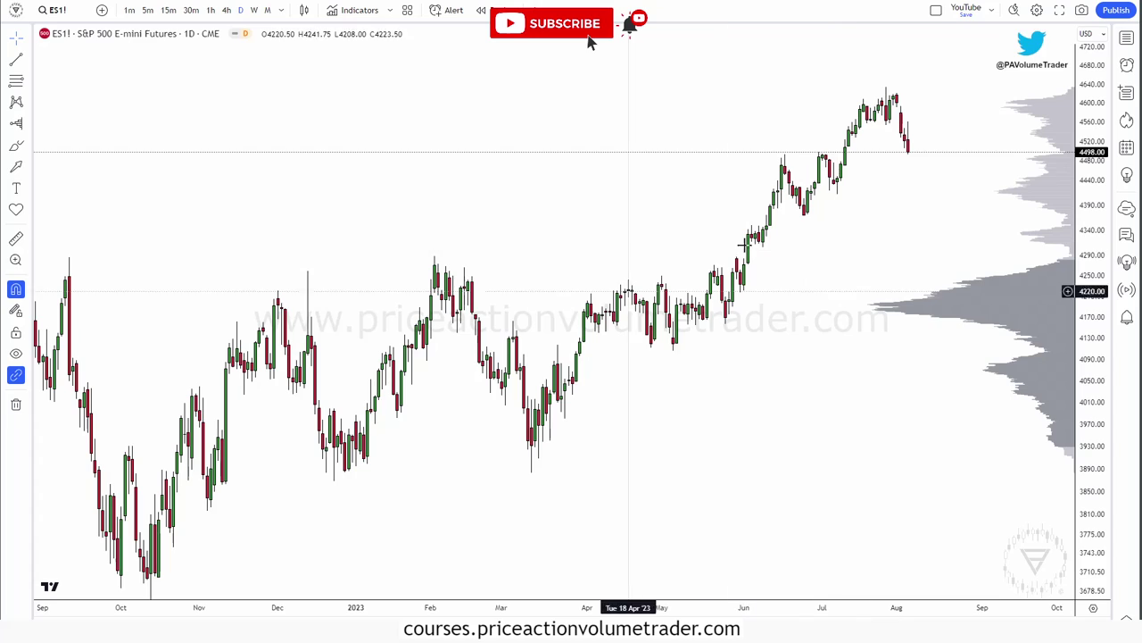
# Step: Reopen the anchored profile's style settings and make the histogram box visible again in light grey
pyautogui.click(1020, 305)
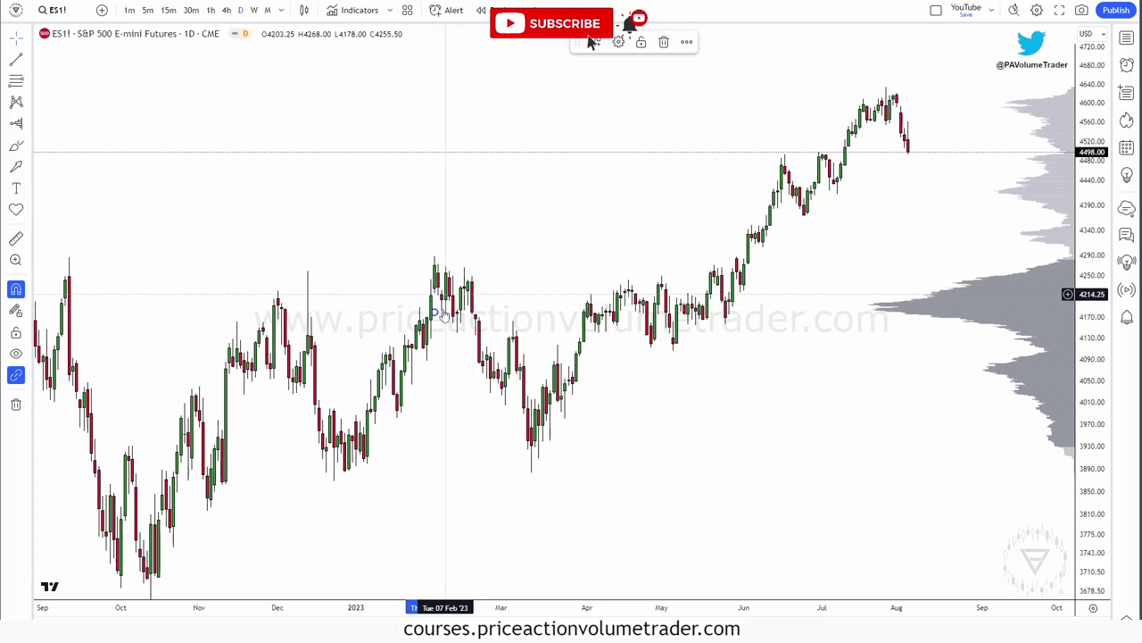
pyautogui.doubleClick(1020, 311)
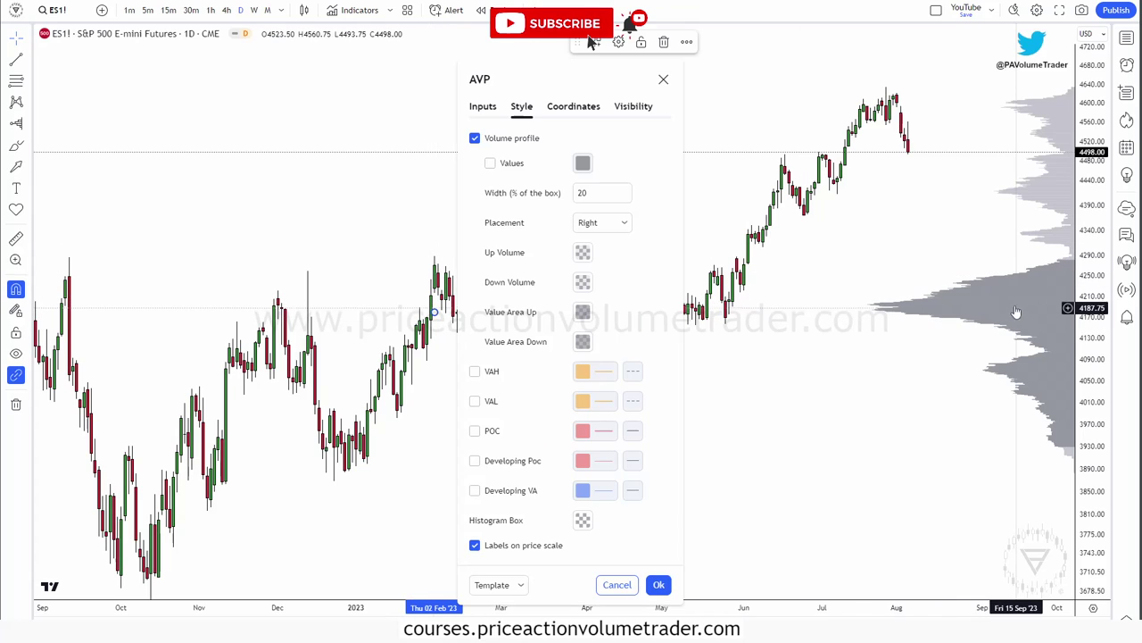
pyautogui.click(581, 520)
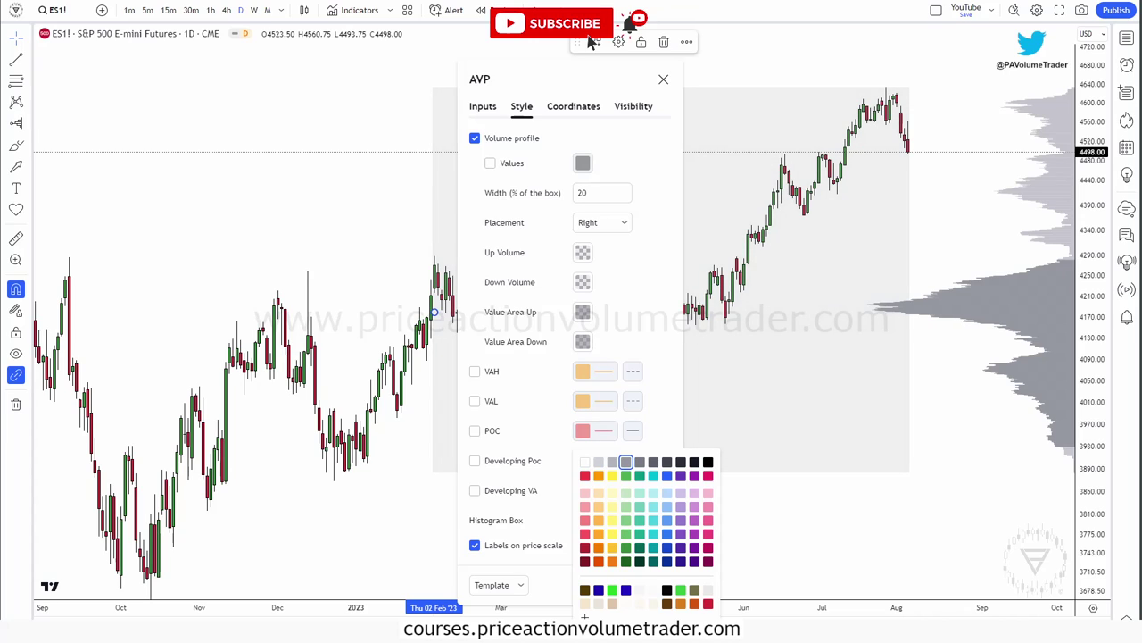
pyautogui.click(635, 320)
# Step: Shift the profile's anchor coordinate to bar 171 and return it to the 2 Feb '23 bar
pyautogui.moveTo(486, 79); pyautogui.dragTo(109, 52)
pyautogui.click(198, 80)
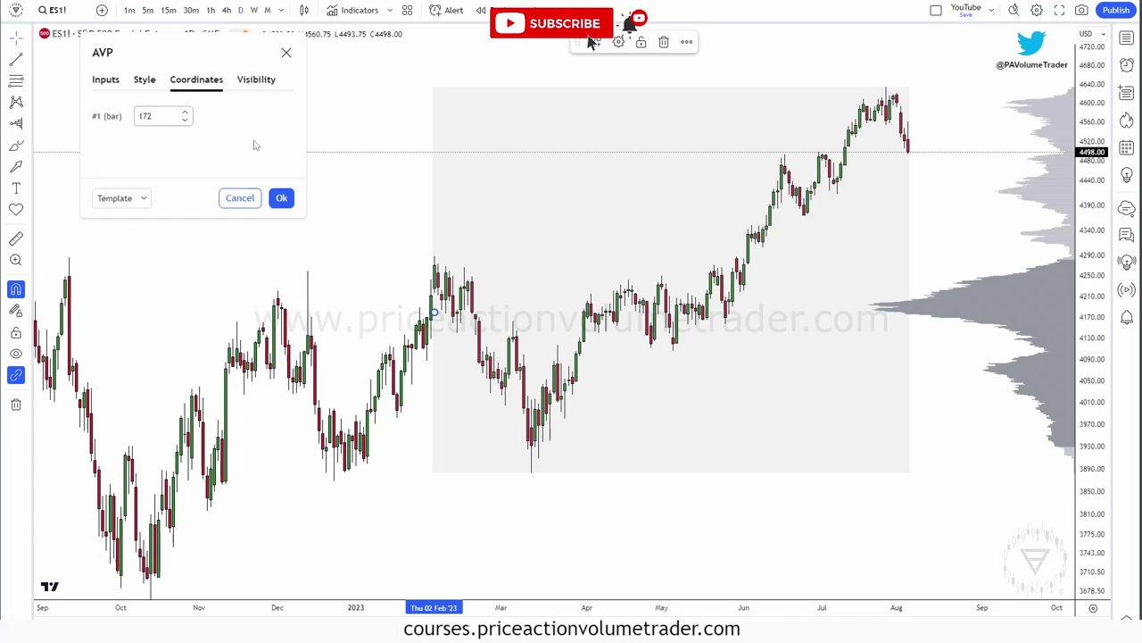
pyautogui.click(184, 121)
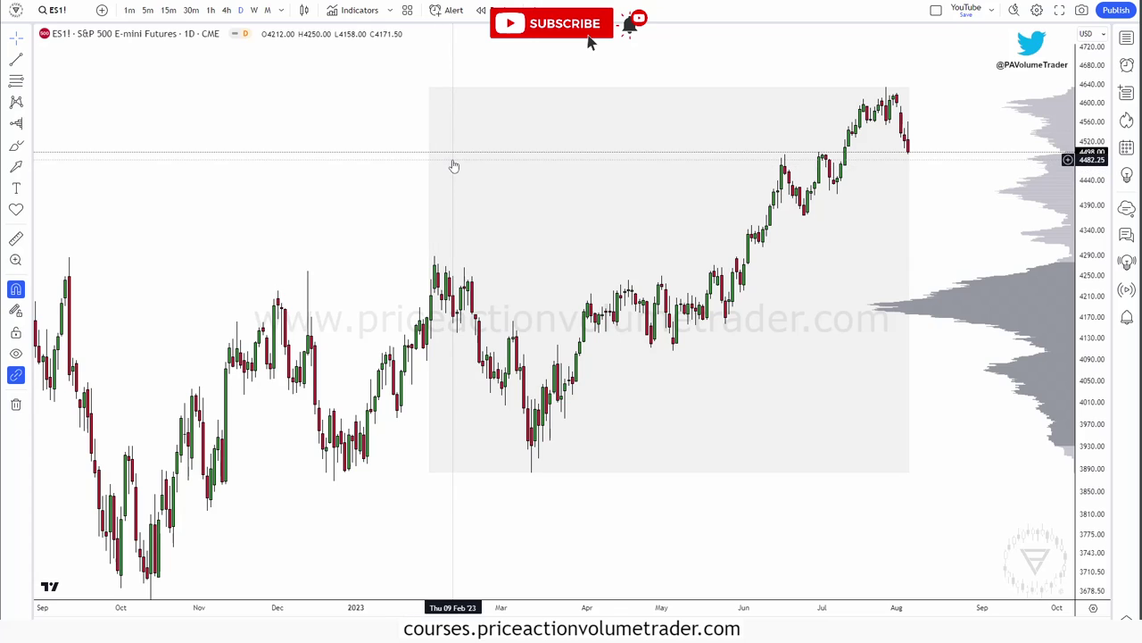
pyautogui.doubleClick(597, 173)
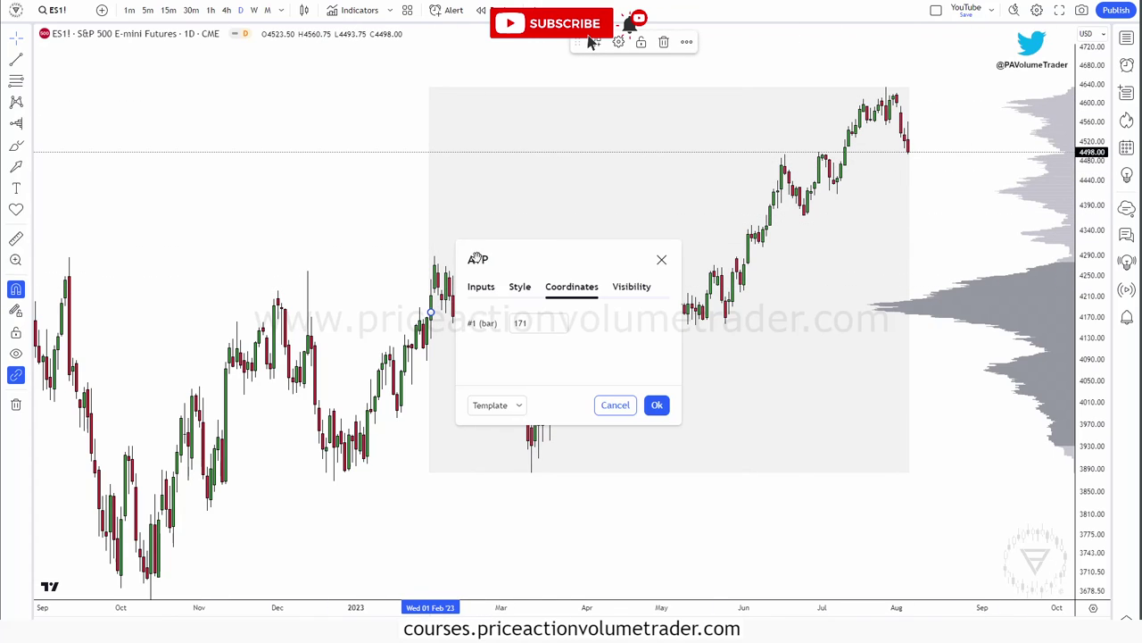
pyautogui.moveTo(481, 259); pyautogui.dragTo(62, 59)
pyautogui.press('Escape')
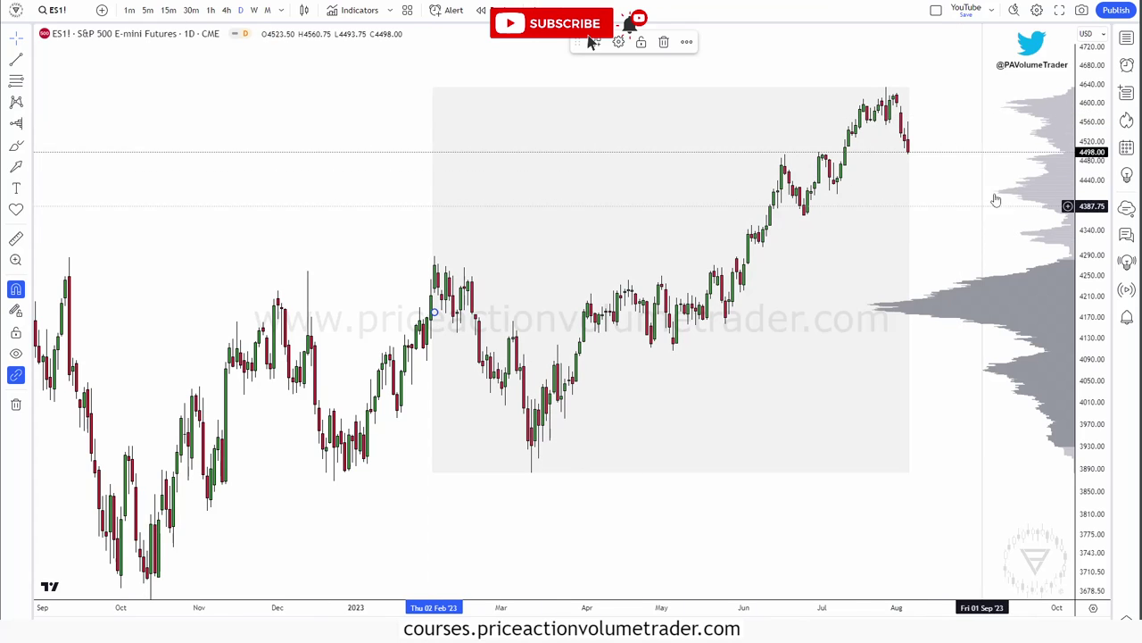
# Step: Set the anchored profile's anchor coordinate to bar 150 and apply it
pyautogui.doubleClick(1048, 187)
pyautogui.moveTo(484, 249); pyautogui.dragTo(77, 59)
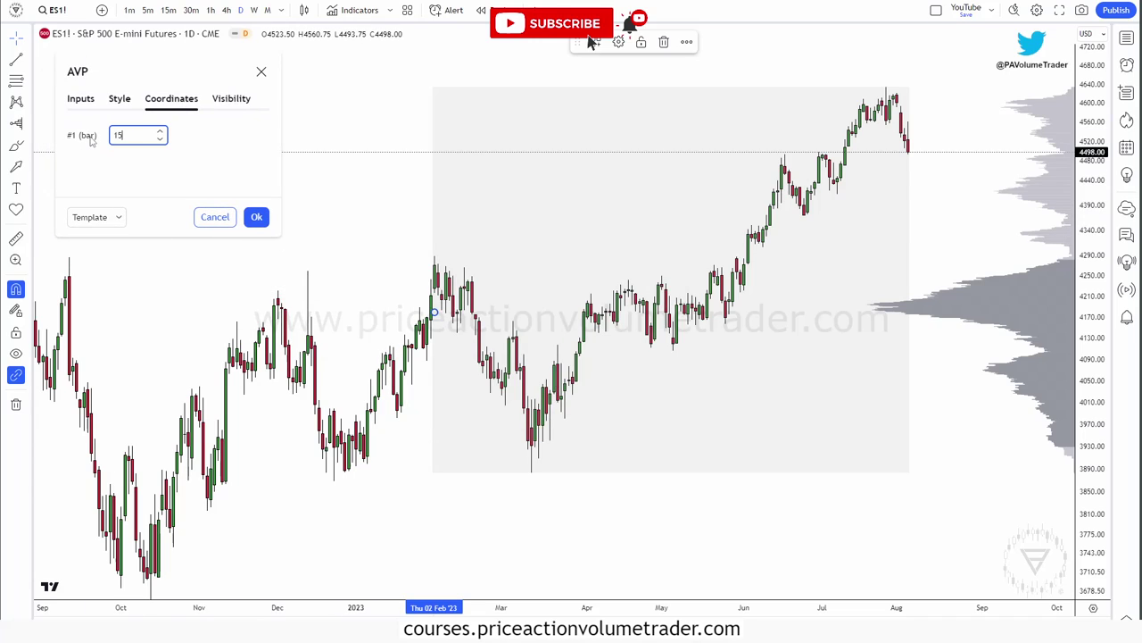
pyautogui.press('Return')
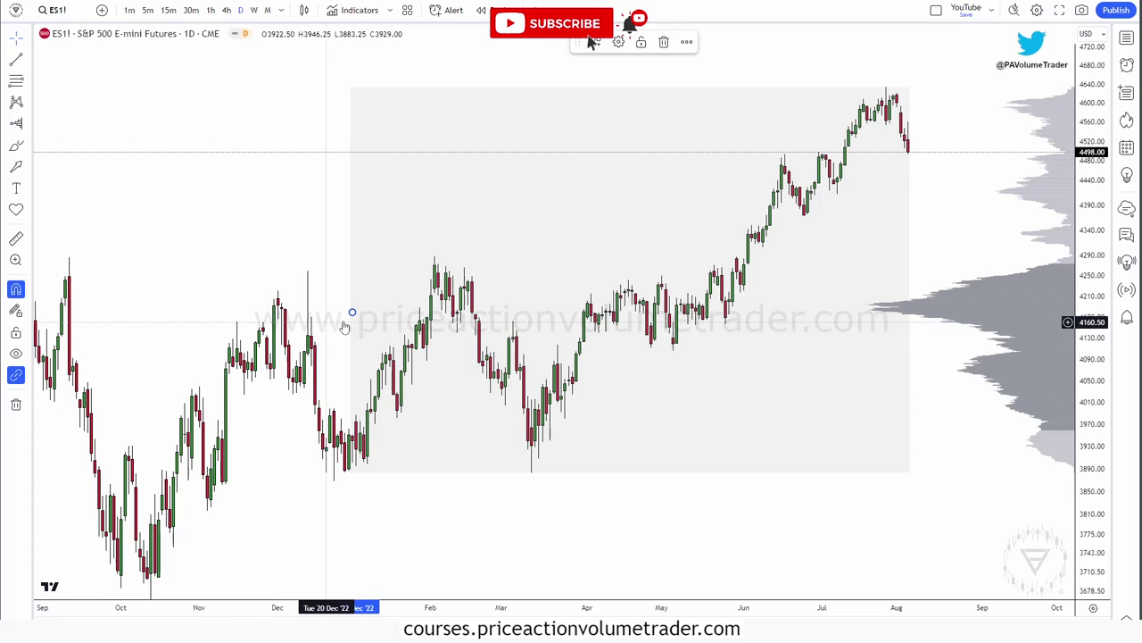
# Step: Limit the profile's visibility to hour and day timeframes by turning off Seconds, Minutes, Weeks, Months and Ranges
pyautogui.doubleClick(420, 193)
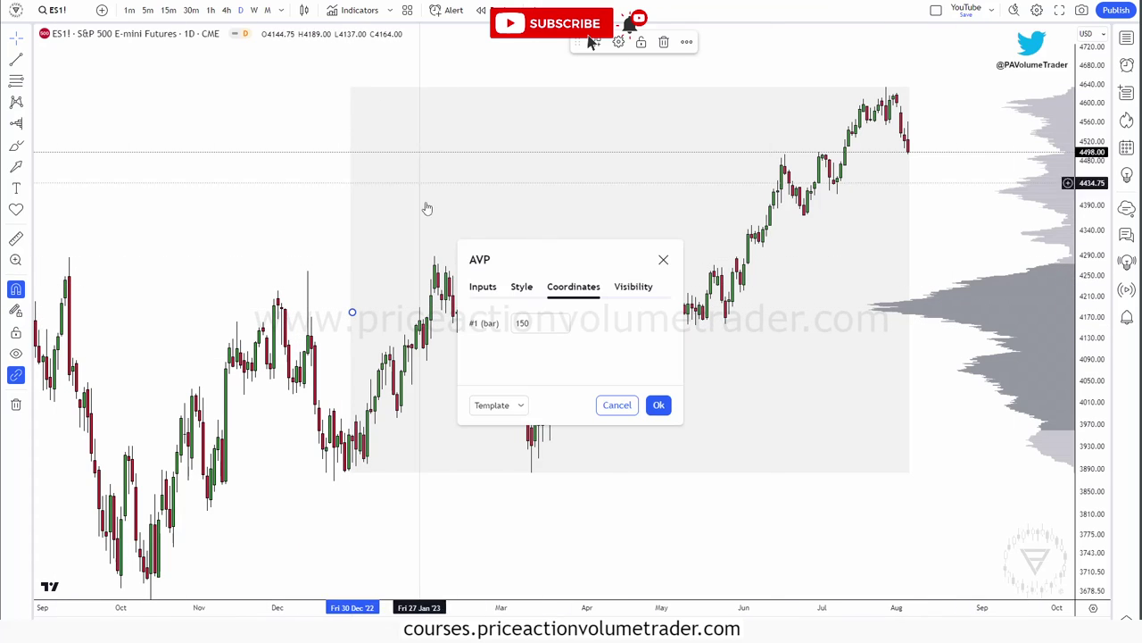
pyautogui.moveTo(489, 260); pyautogui.dragTo(80, 80)
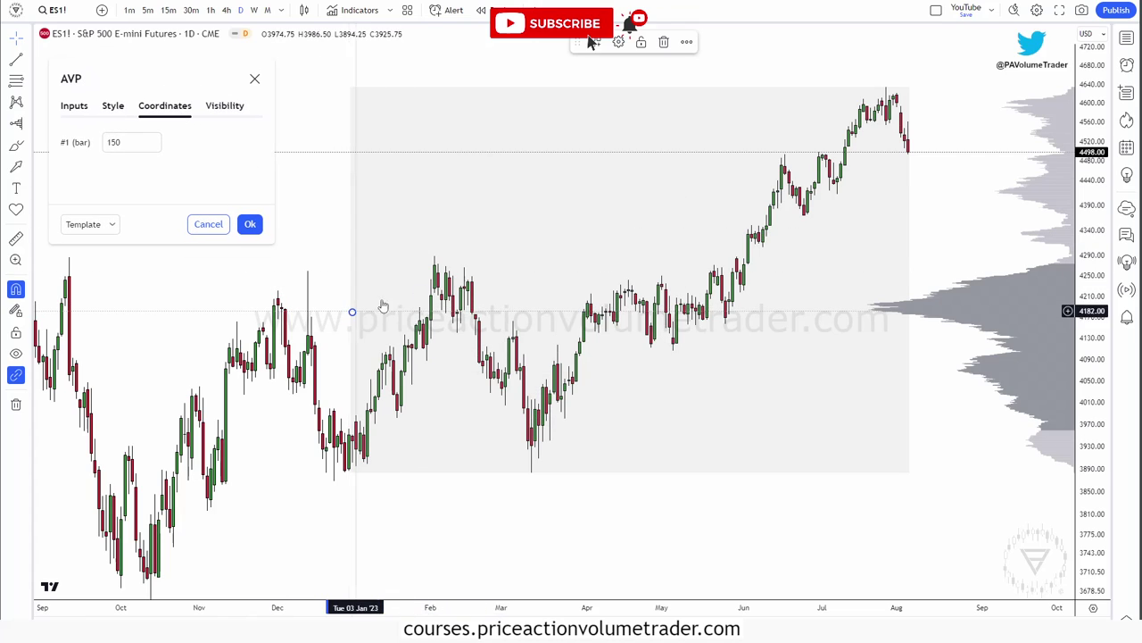
pyautogui.click(223, 106)
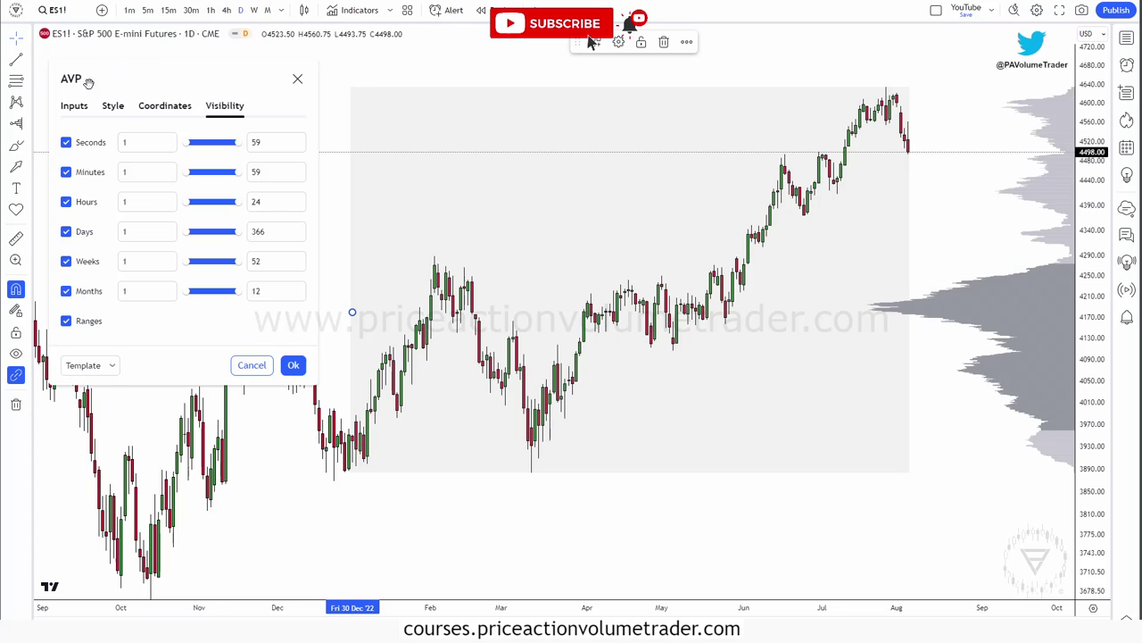
pyautogui.click(86, 146)
pyautogui.click(88, 174)
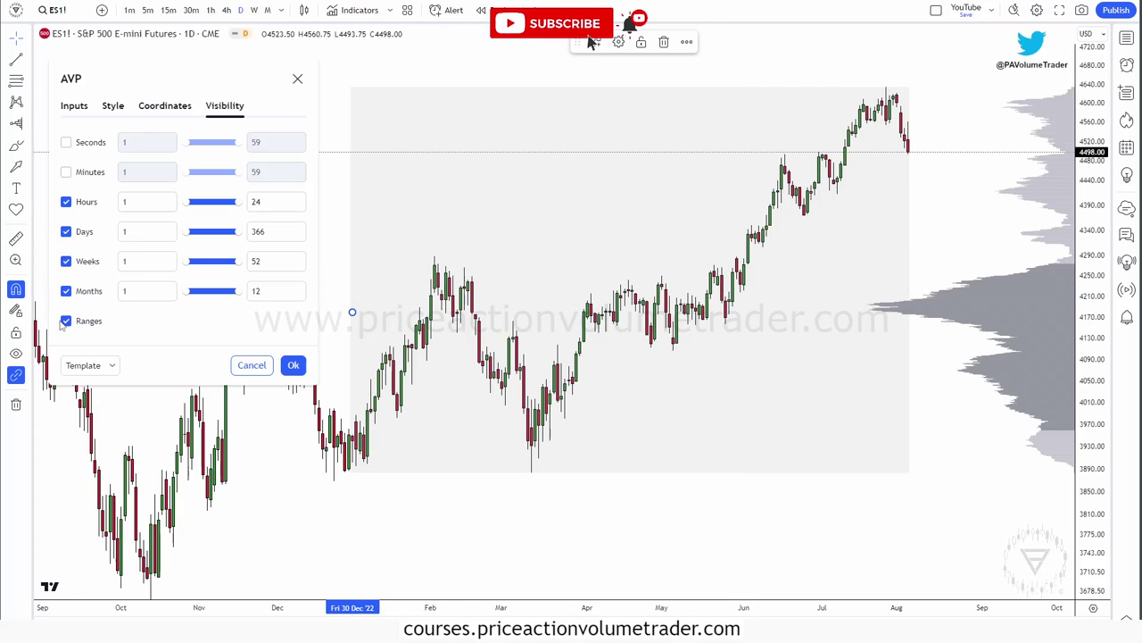
pyautogui.click(67, 291)
pyautogui.click(66, 262)
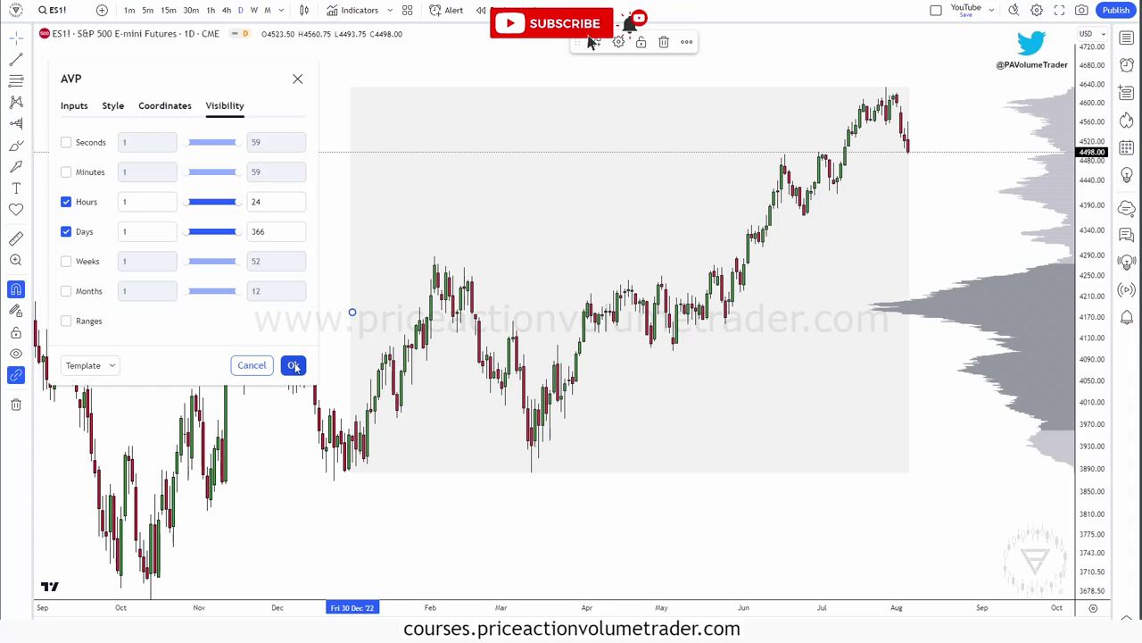
pyautogui.click(295, 366)
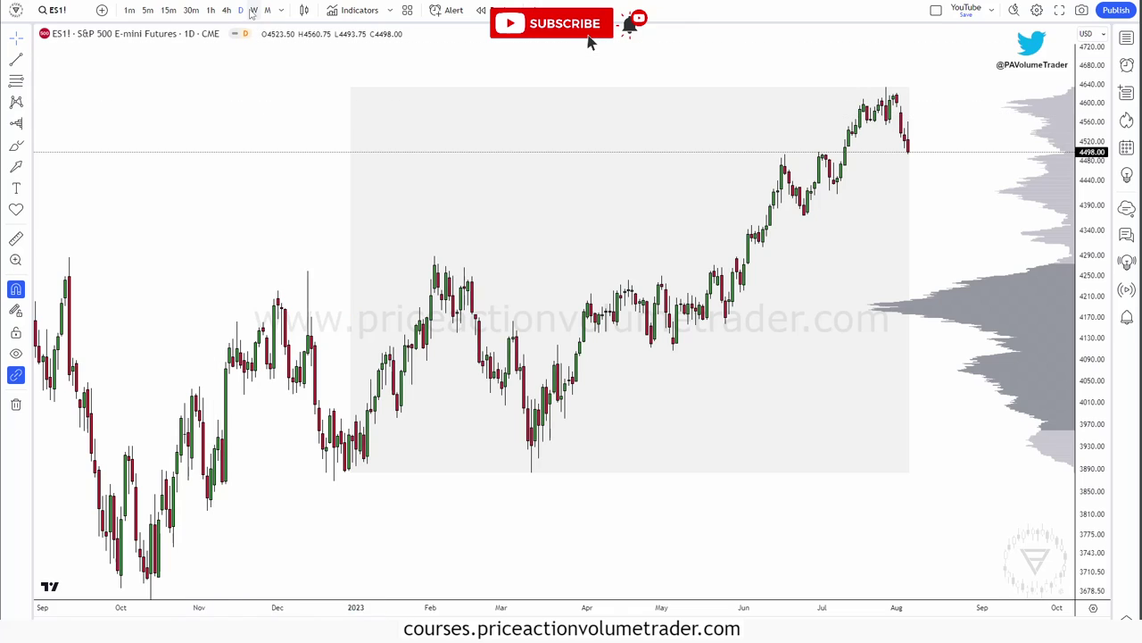
# Step: Switch the chart to weekly and back to daily to check the profile's timeframe visibility
pyautogui.click(254, 10)
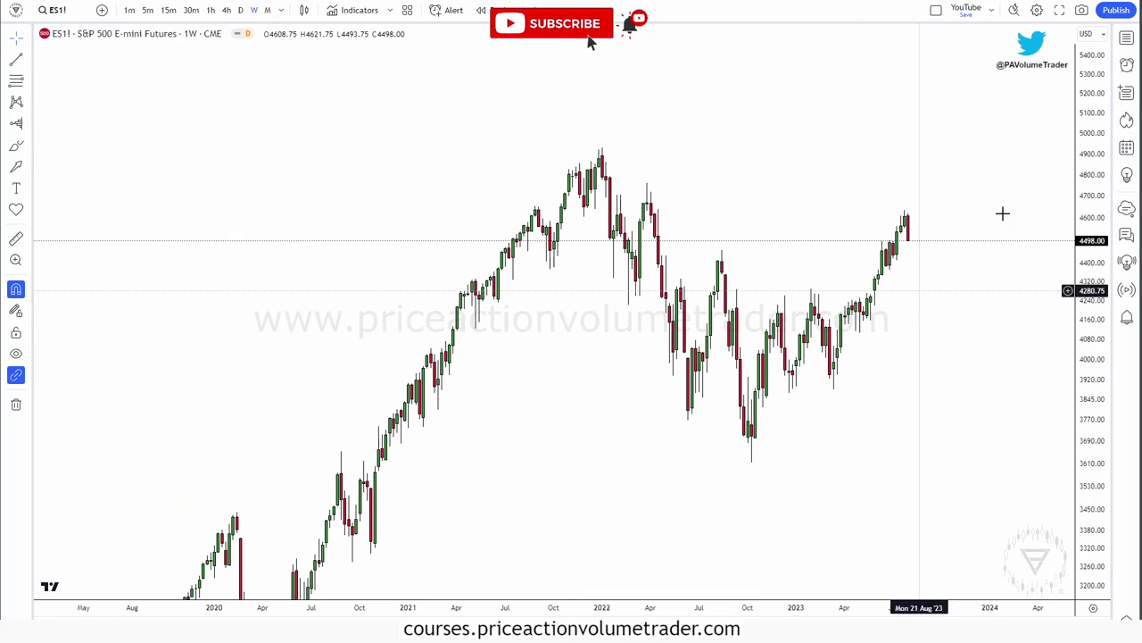
pyautogui.click(240, 10)
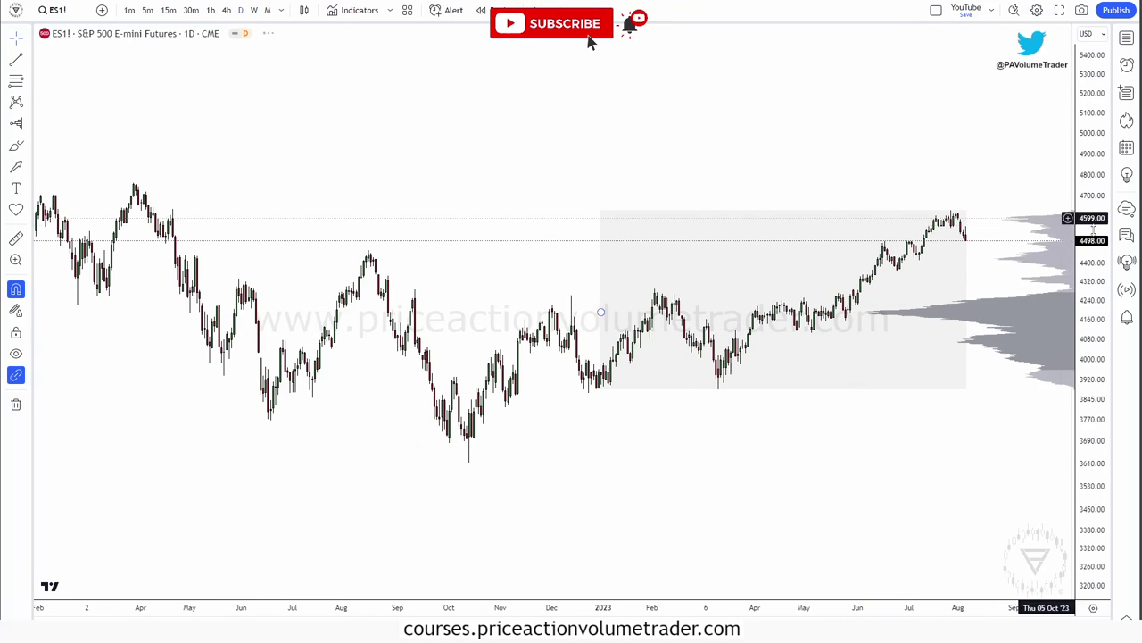
pyautogui.scroll(4, 936, 157)
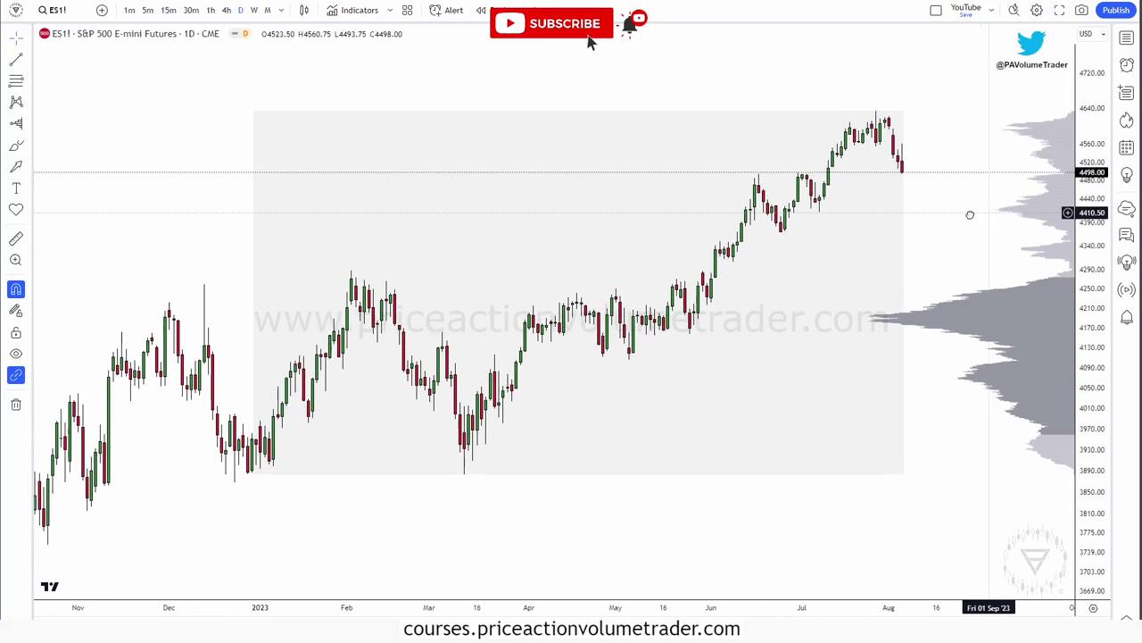
# Step: Review the anchored profile's visibility and input settings and close them without changes
pyautogui.doubleClick(229, 312)
pyautogui.moveTo(460, 183); pyautogui.dragTo(78, 60)
pyautogui.moveTo(421, 136); pyautogui.dragTo(589, 160)
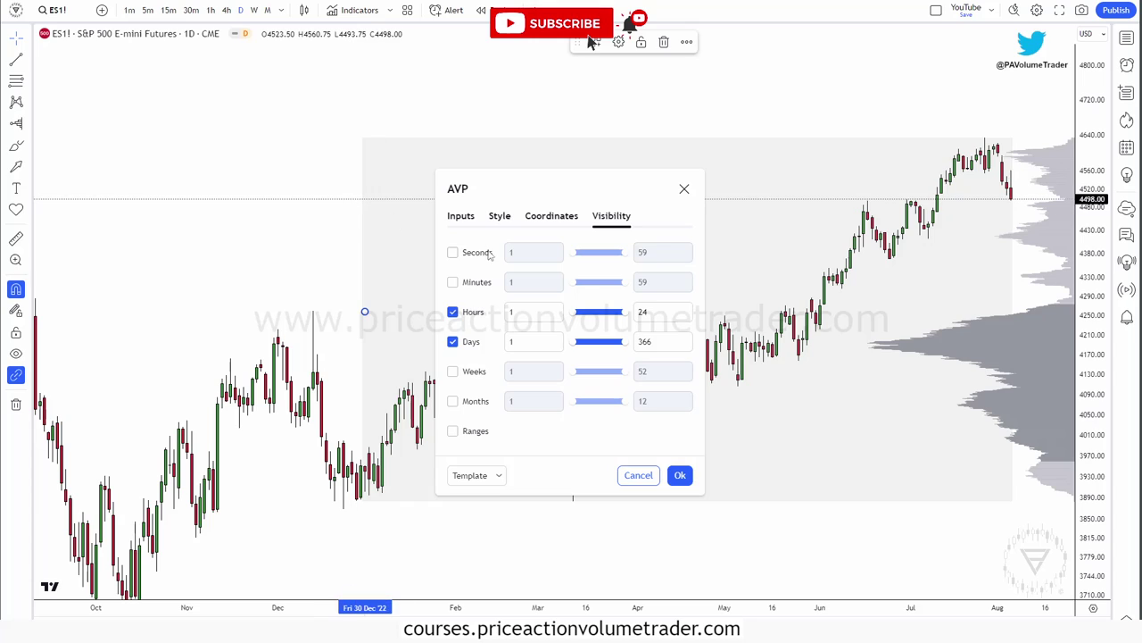
pyautogui.click(460, 215)
pyautogui.moveTo(479, 184); pyautogui.dragTo(111, 82)
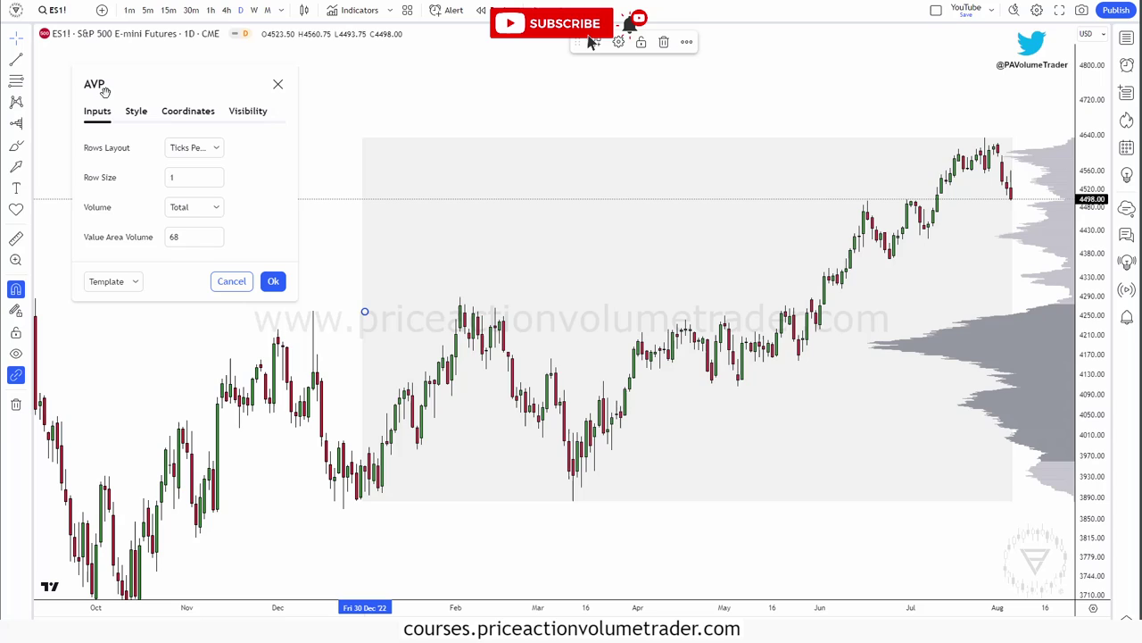
pyautogui.click(276, 84)
pyautogui.click(521, 81)
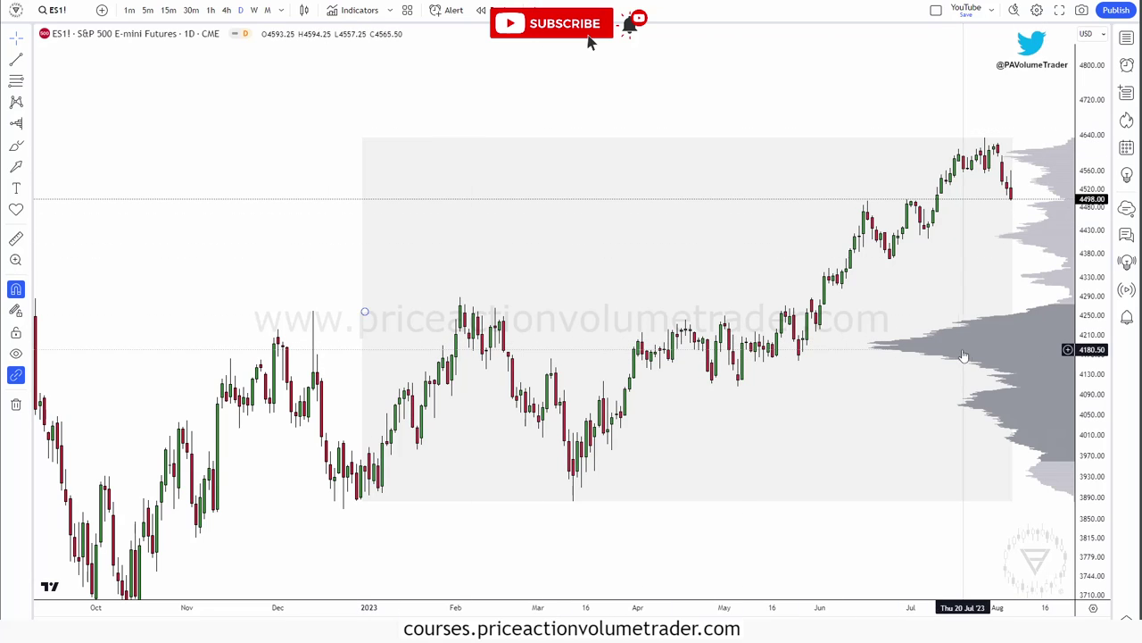
# Step: Delete the anchored volume profile from the S&P 500 E-mini Futures chart
pyautogui.click(1018, 361)
pyautogui.press('Delete')
pyautogui.moveTo(622, 178); pyautogui.dragTo(577, 157)
# Step: Switch the chart to BTCUSDT from the watchlist's Crypto group and hide the watchlist again
pyautogui.click(1128, 38)
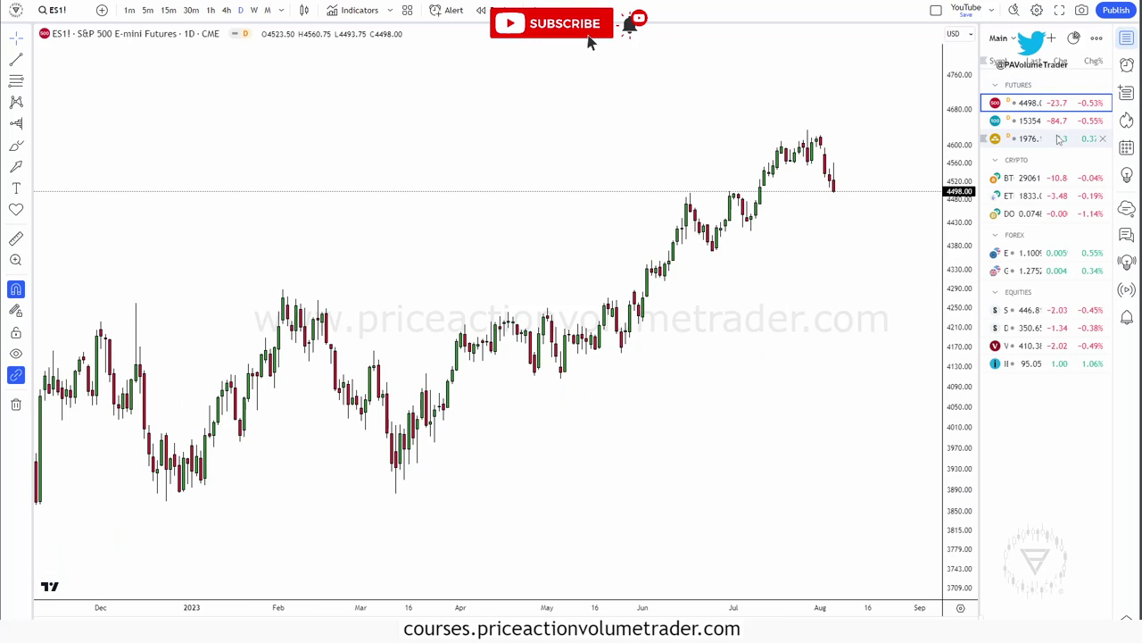
pyautogui.click(1035, 179)
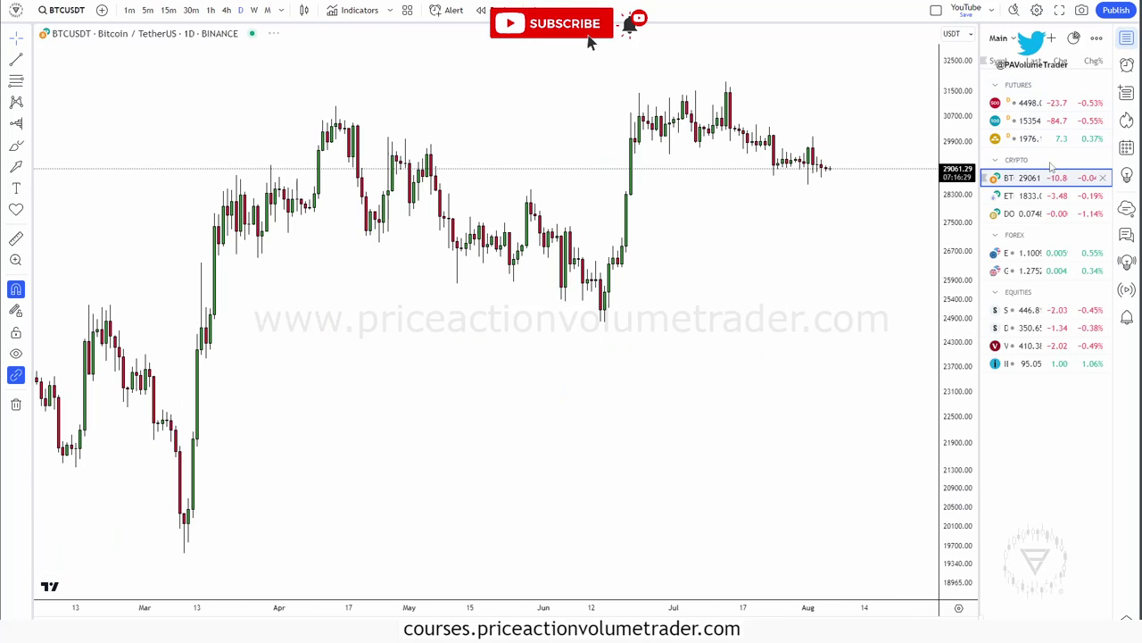
pyautogui.click(1129, 40)
pyautogui.scroll(-5, 943, 197)
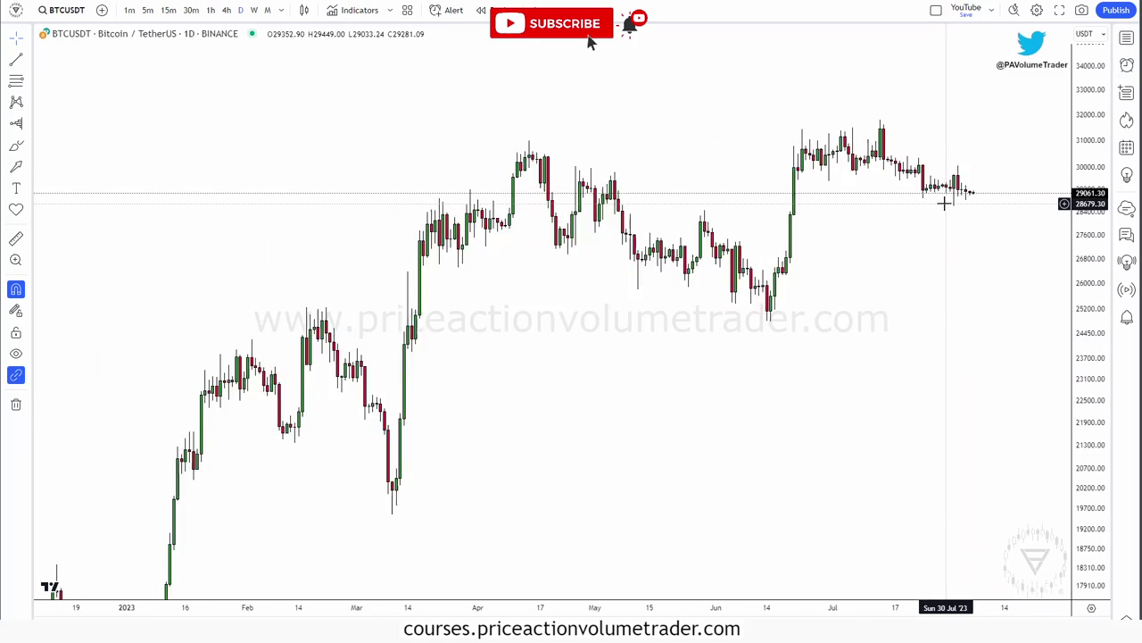
pyautogui.moveTo(990, 338); pyautogui.dragTo(923, 295)
pyautogui.scroll(2, 970, 296)
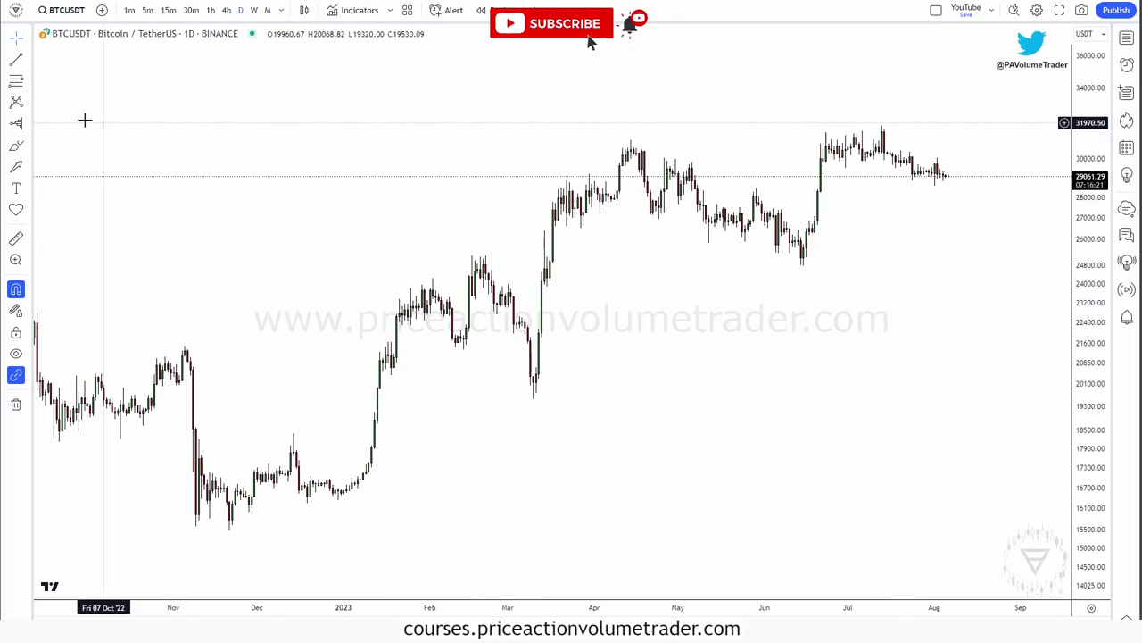
# Step: Place an anchored volume profile on the Bitcoin daily chart at the 9 Nov '22 bar
pyautogui.click(25, 127)
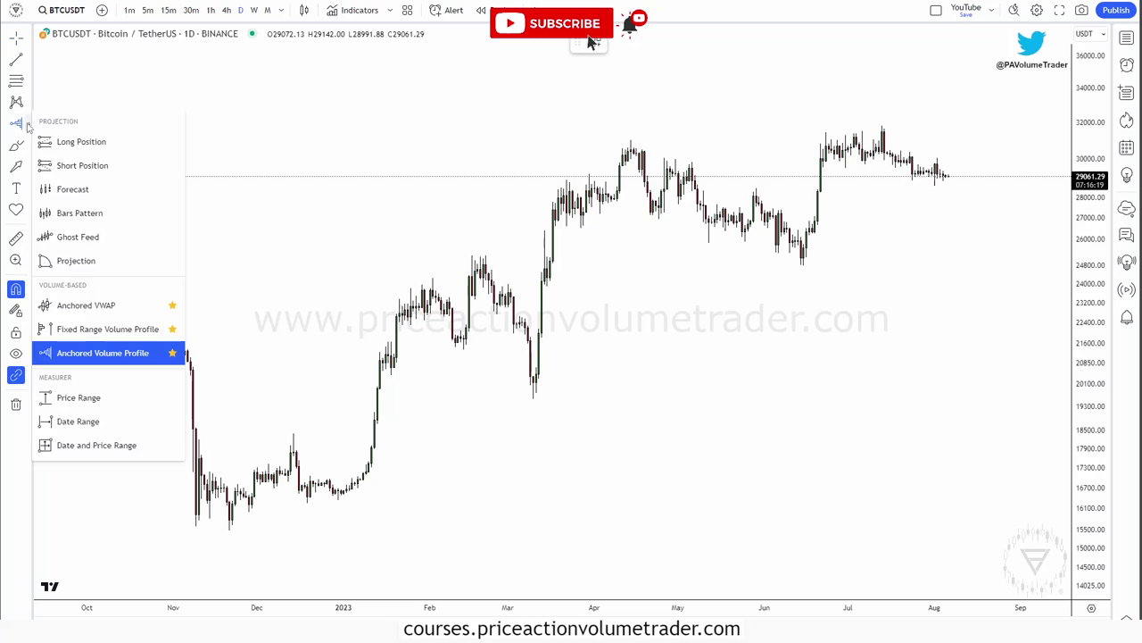
pyautogui.click(98, 353)
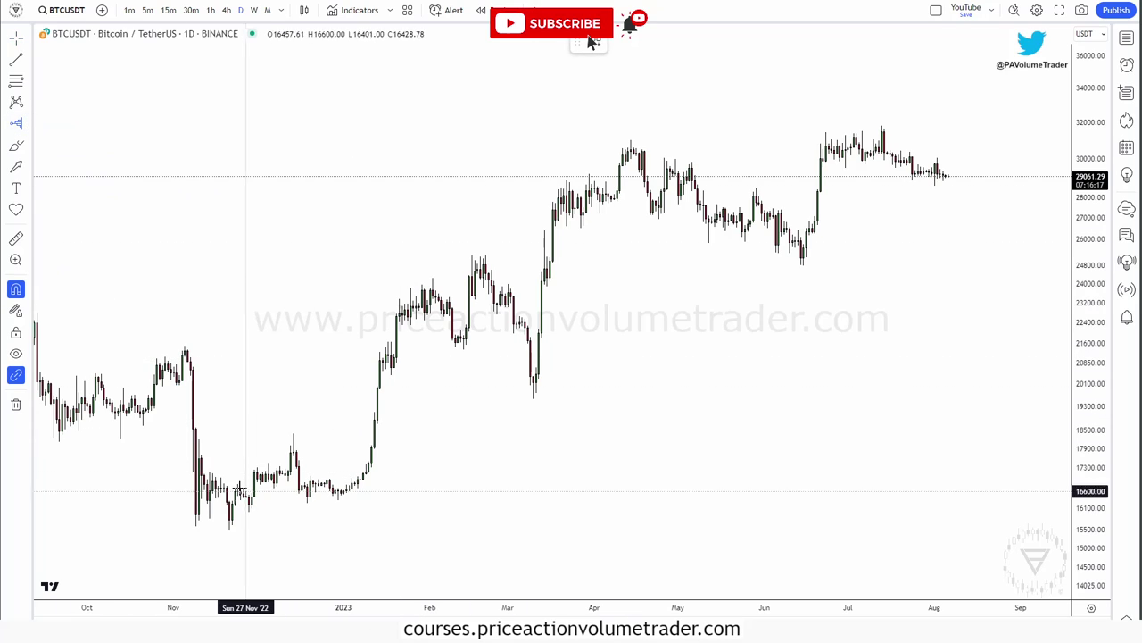
pyautogui.click(196, 530)
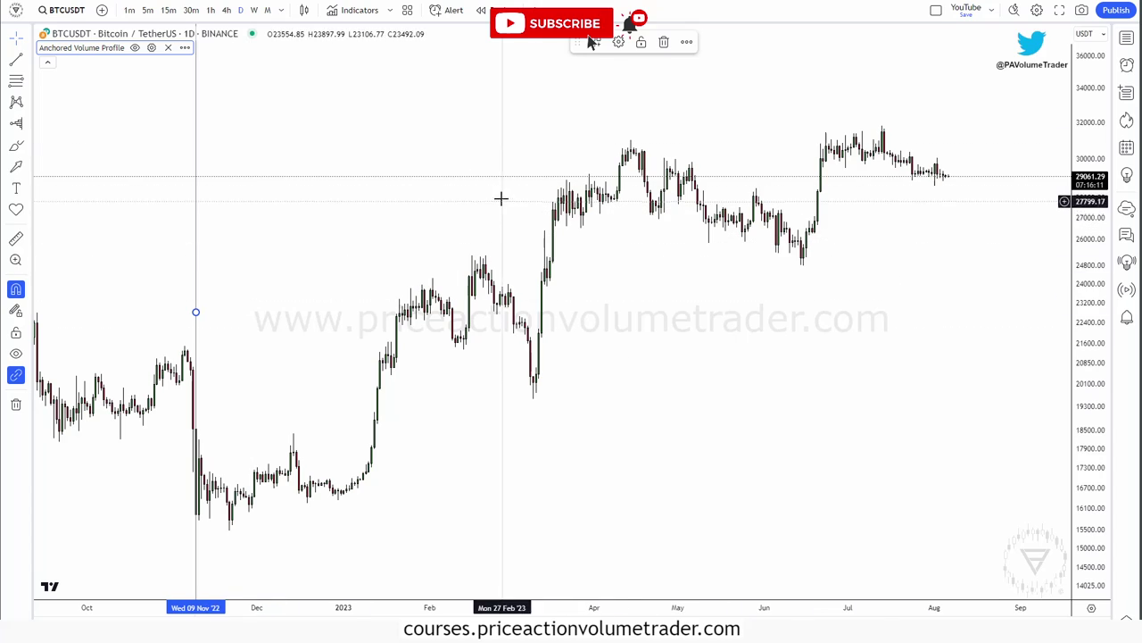
# Step: Set the Bitcoin anchored profile's rows layout to Number Of Rows with row size 1000, then reopen its settings clear of the profile
pyautogui.doubleClick(197, 174)
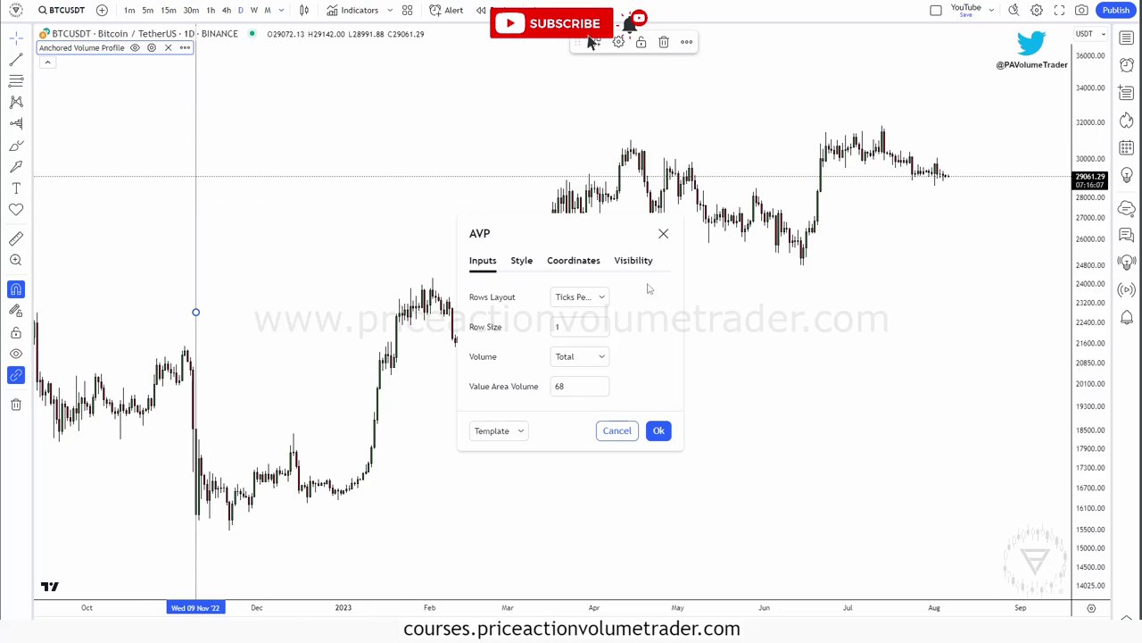
pyautogui.click(603, 300)
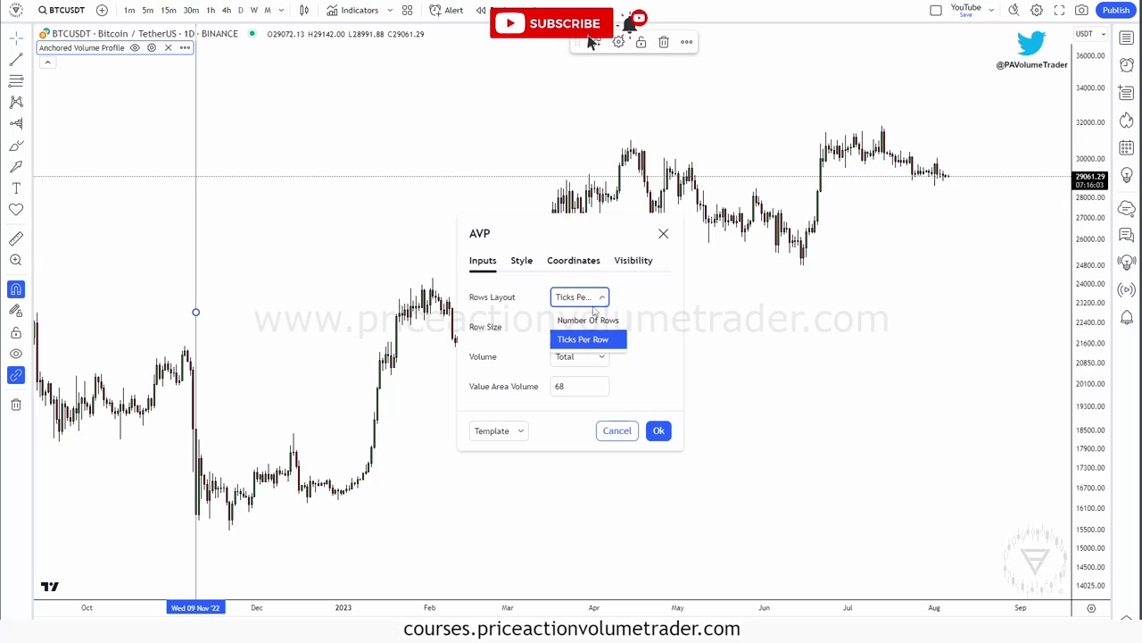
pyautogui.click(582, 320)
pyautogui.click(576, 329)
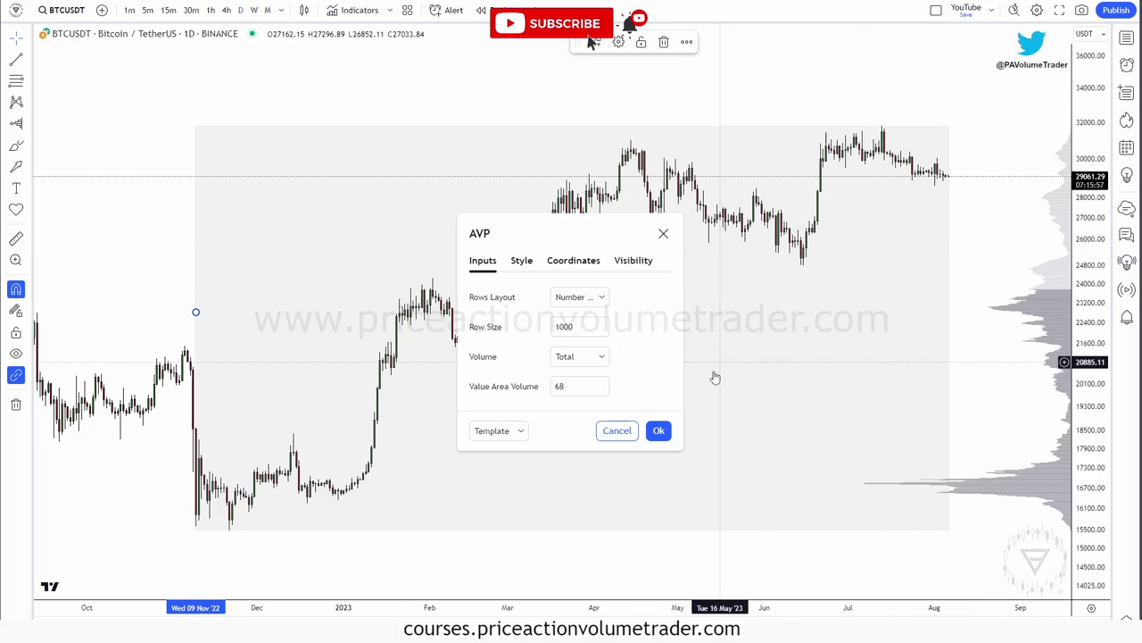
pyautogui.moveTo(1012, 236)
pyautogui.mouseDown()
pyautogui.moveTo(1032, 204)
pyautogui.moveTo(1047, 213)
pyautogui.mouseUp()
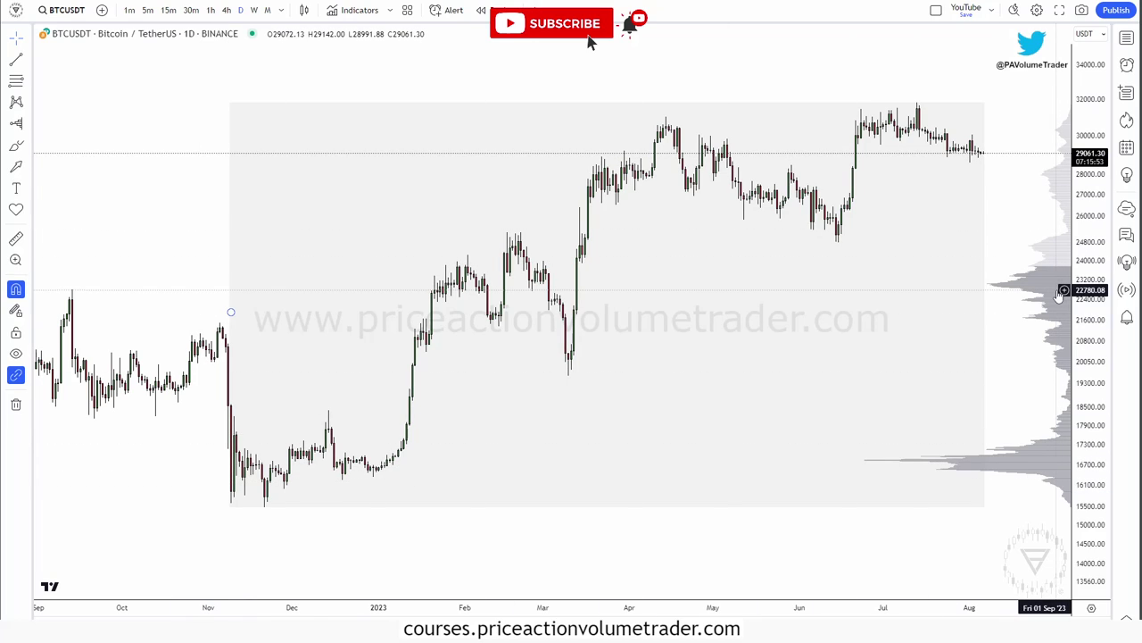
pyautogui.doubleClick(230, 311)
pyautogui.moveTo(482, 235); pyautogui.dragTo(87, 83)
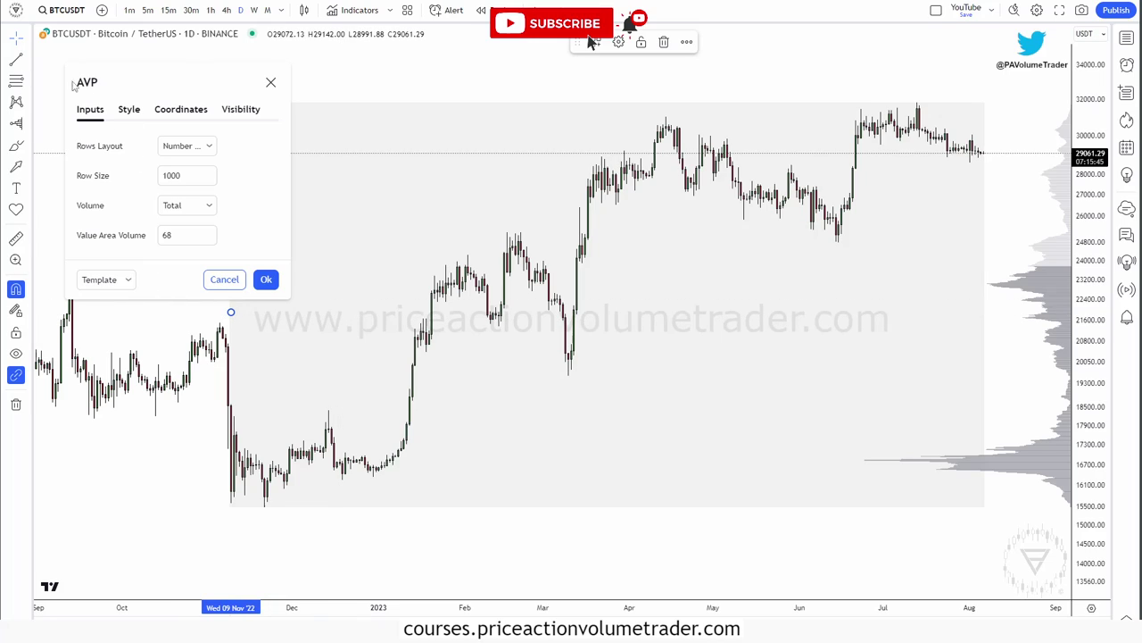
pyautogui.click(128, 279)
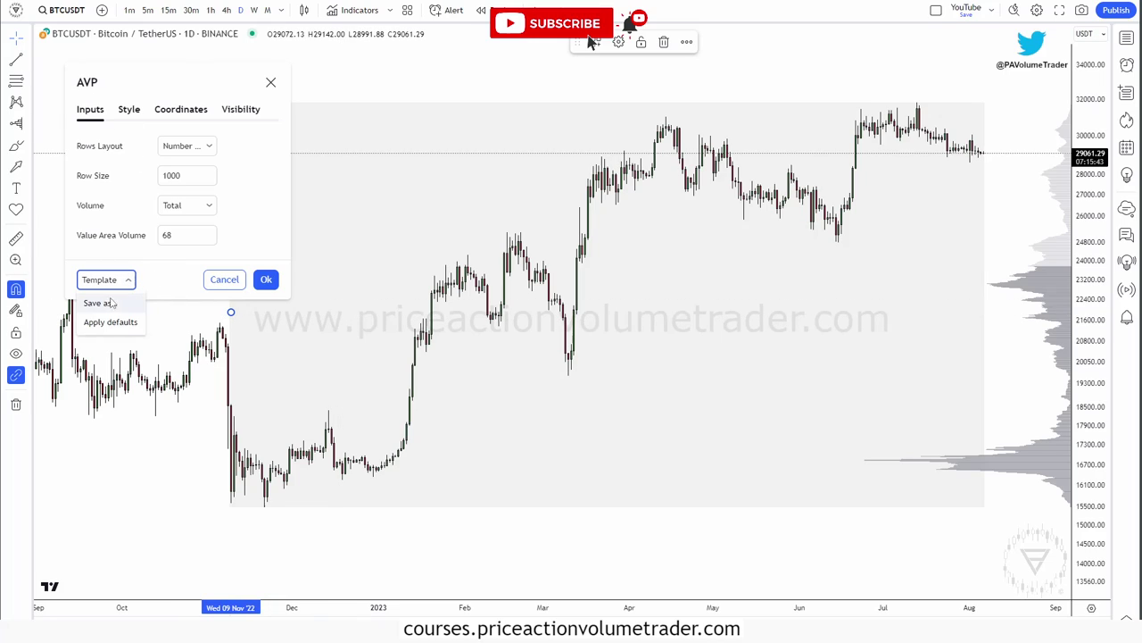
pyautogui.click(110, 303)
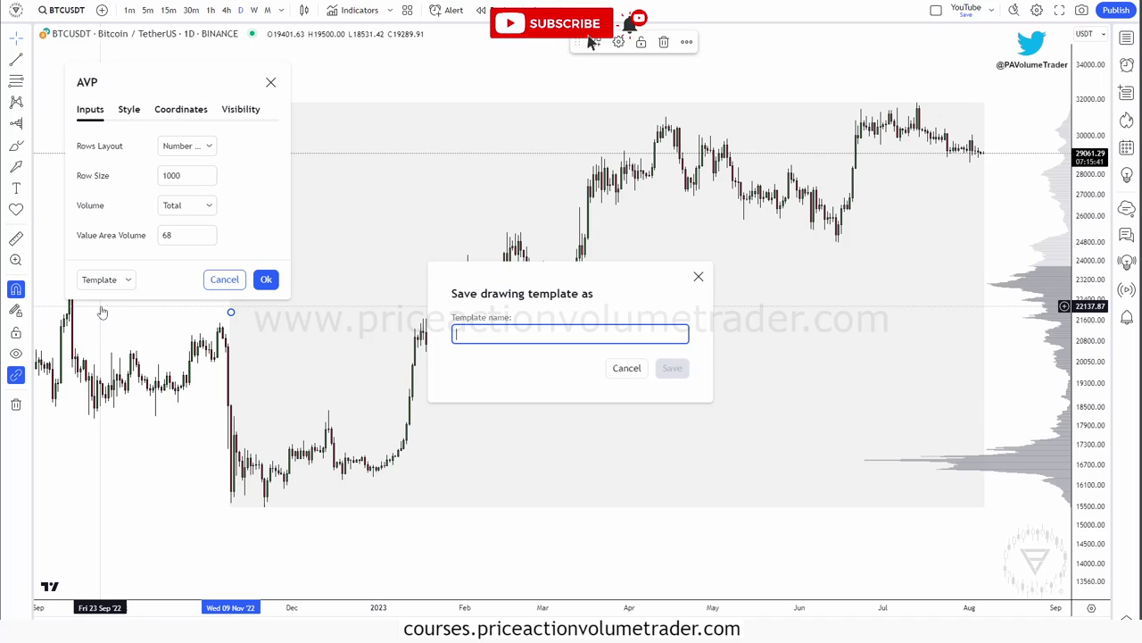
pyautogui.write('Crypto/Forex D/W')
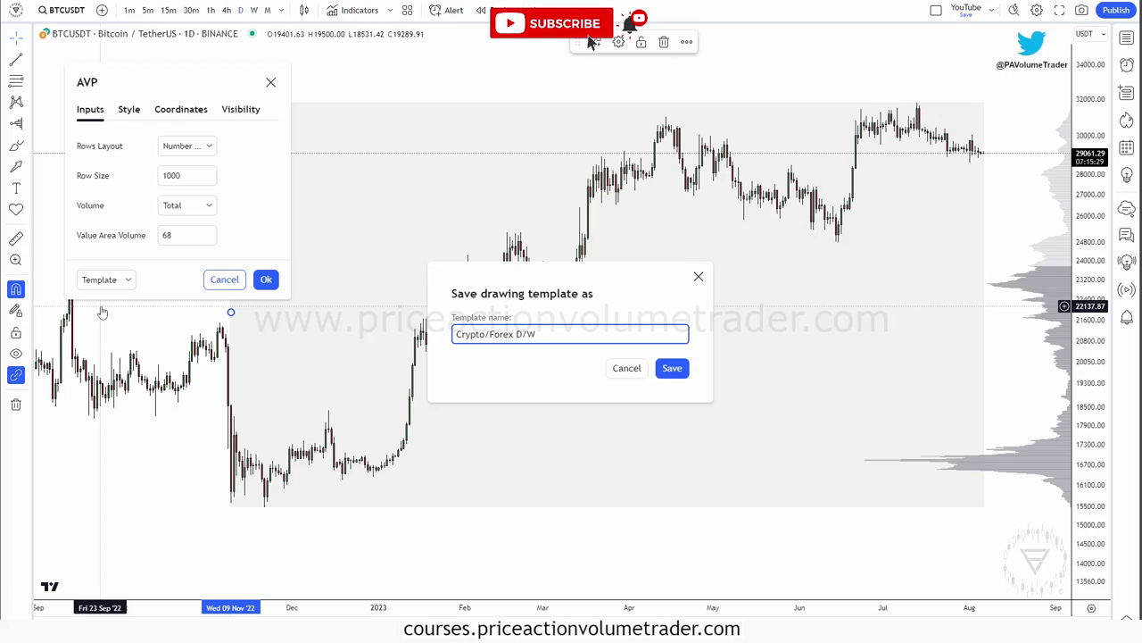
pyautogui.press('Return')
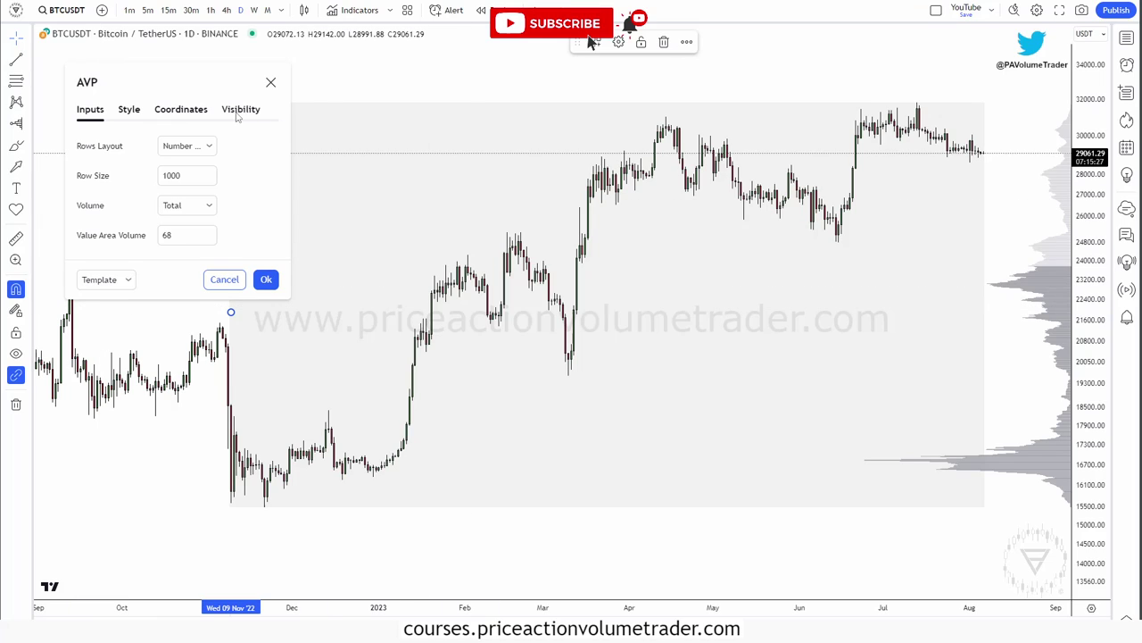
# Step: Check the profile's interval visibility and save its settings as a drawing template named "Crypto/Forex VP (H/D)"
pyautogui.click(240, 111)
pyautogui.click(103, 368)
pyautogui.click(101, 390)
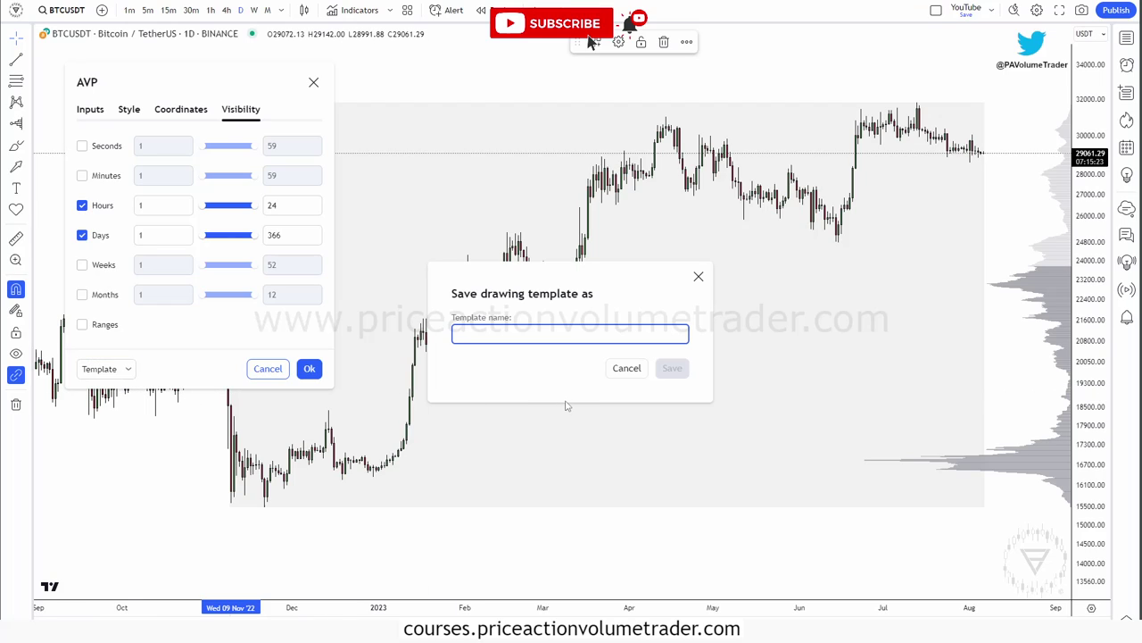
pyautogui.write('Crypto/Forex VP (H/D')
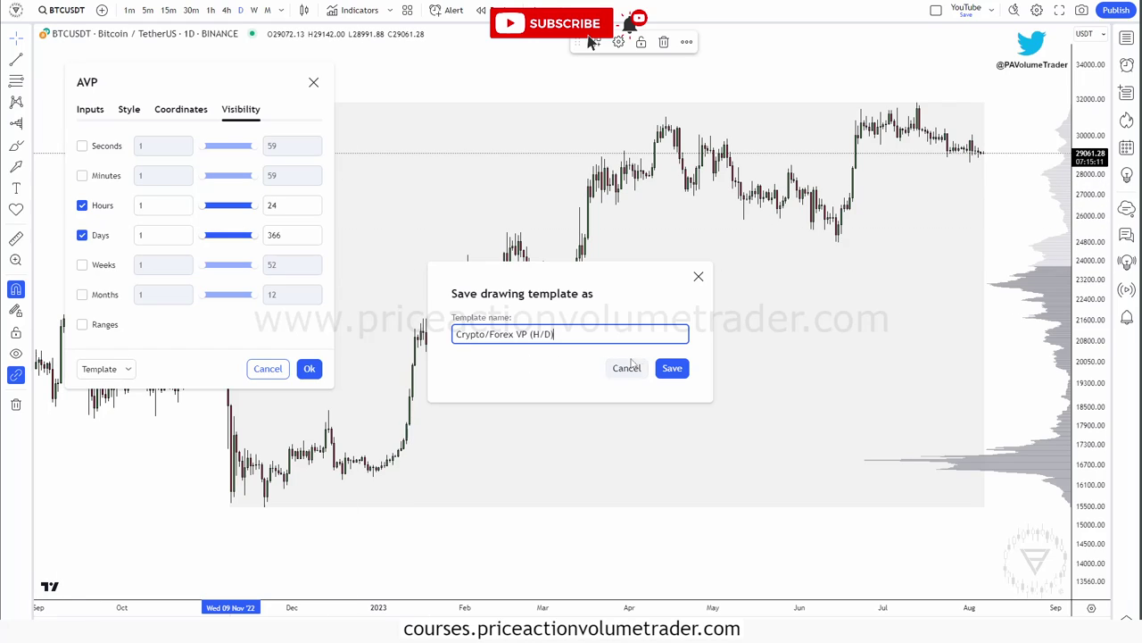
pyautogui.click(680, 369)
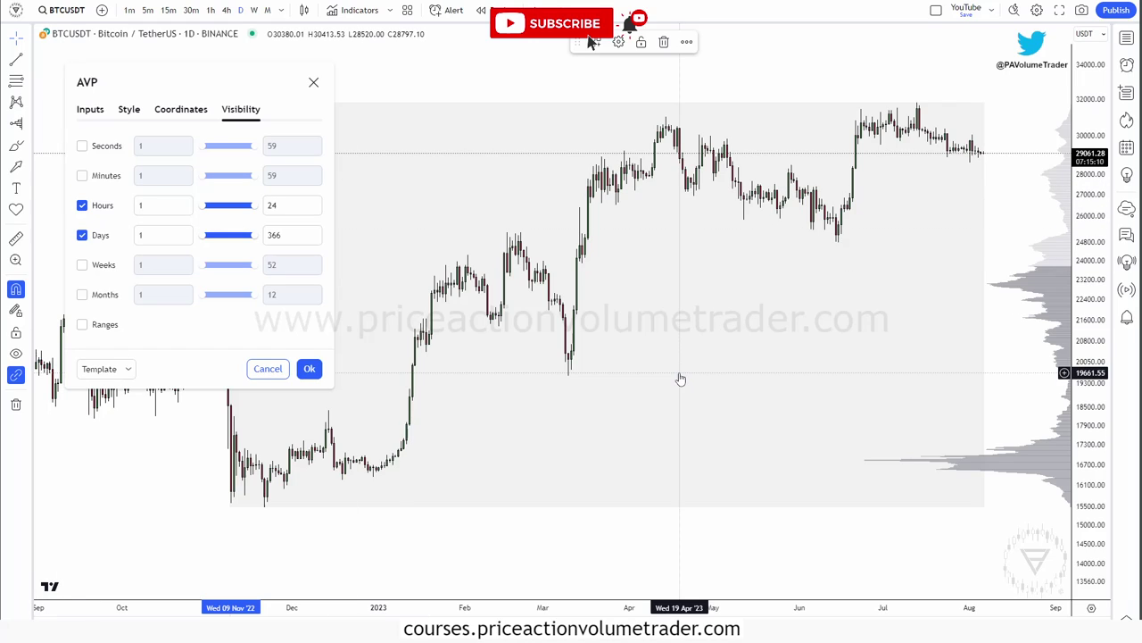
pyautogui.click(141, 441)
# Step: Apply the saved "Crypto/Forex VP (H/D)" template to the anchored profile on the Bitcoin chart
pyautogui.click(1048, 298)
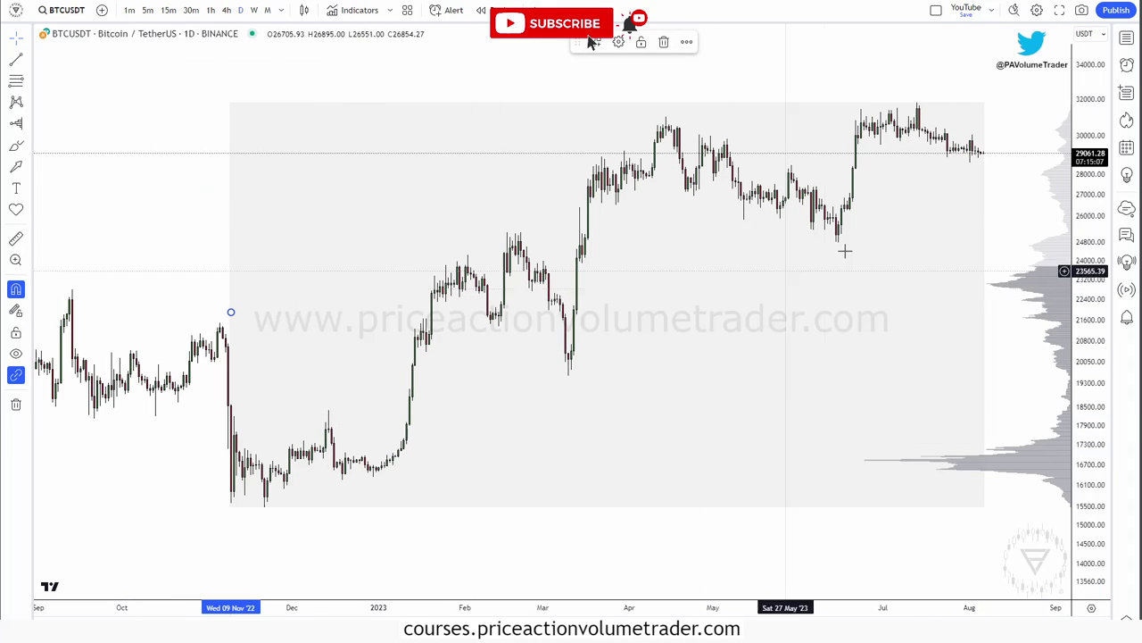
pyautogui.doubleClick(1048, 263)
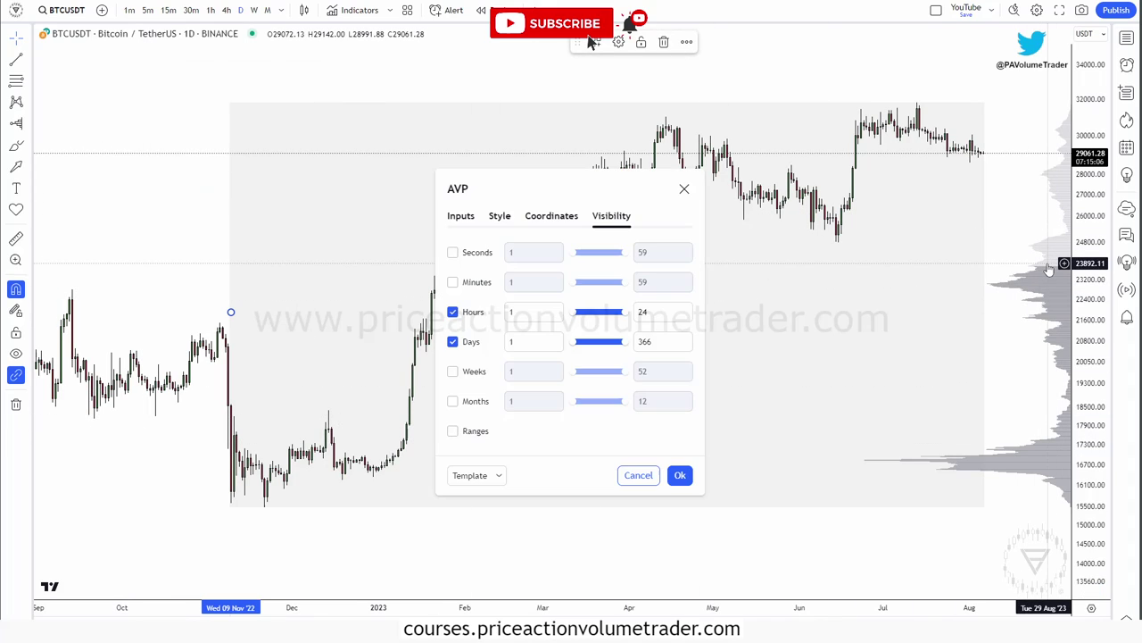
pyautogui.click(498, 477)
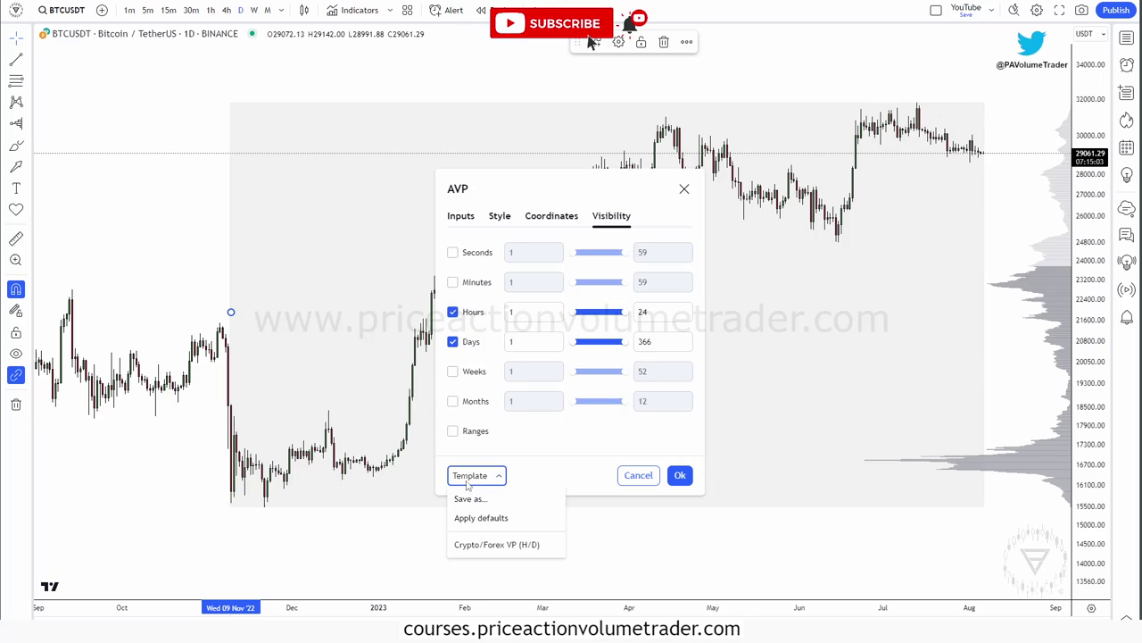
pyautogui.click(528, 545)
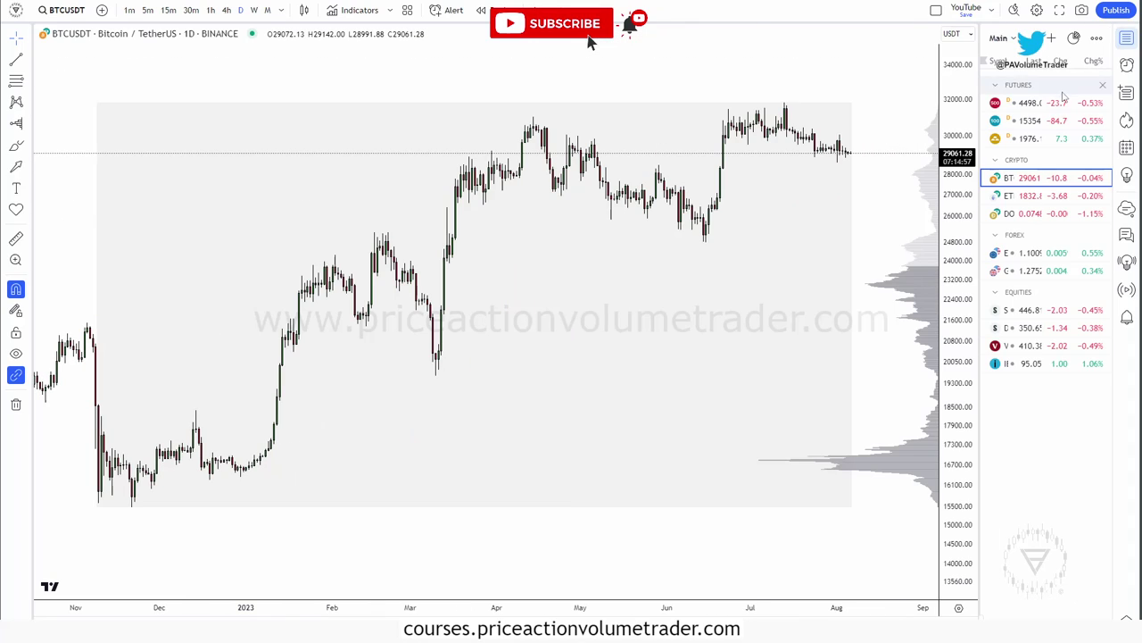
# Step: Switch the chart to Gold Futures (GC1!) from the watchlist's Futures group and hide the watchlist
pyautogui.click(1027, 138)
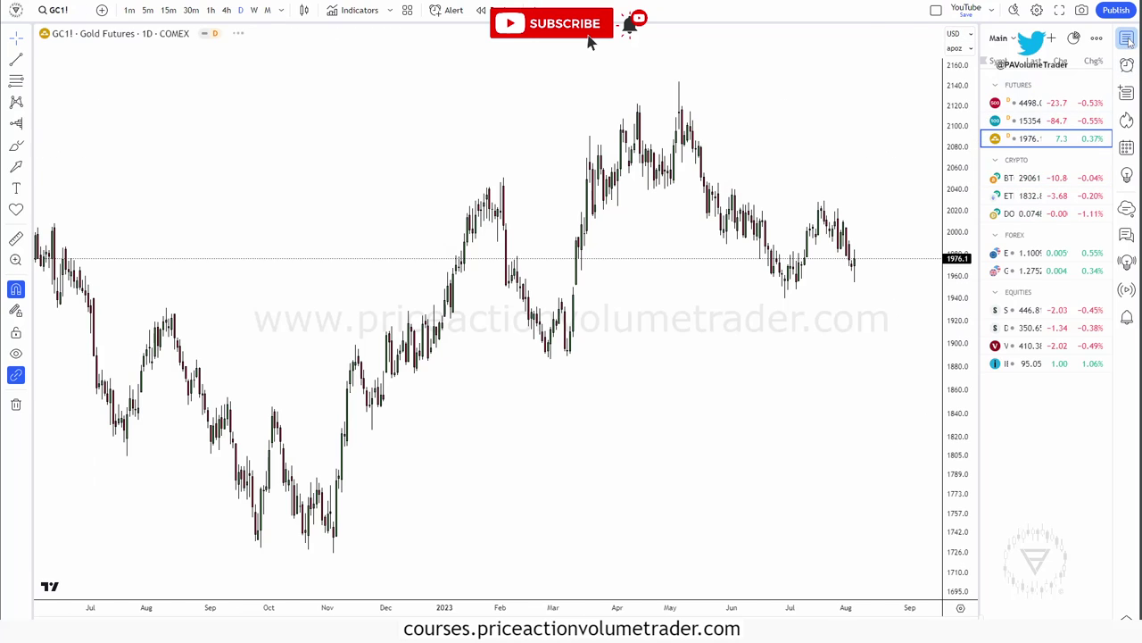
pyautogui.click(1127, 39)
pyautogui.moveTo(1109, 88); pyautogui.dragTo(1107, 148)
pyautogui.moveTo(1003, 122); pyautogui.dragTo(973, 109)
# Step: Place an anchored volume profile on the Gold Futures daily chart at the 28 Sep '22 bar
pyautogui.click(17, 123)
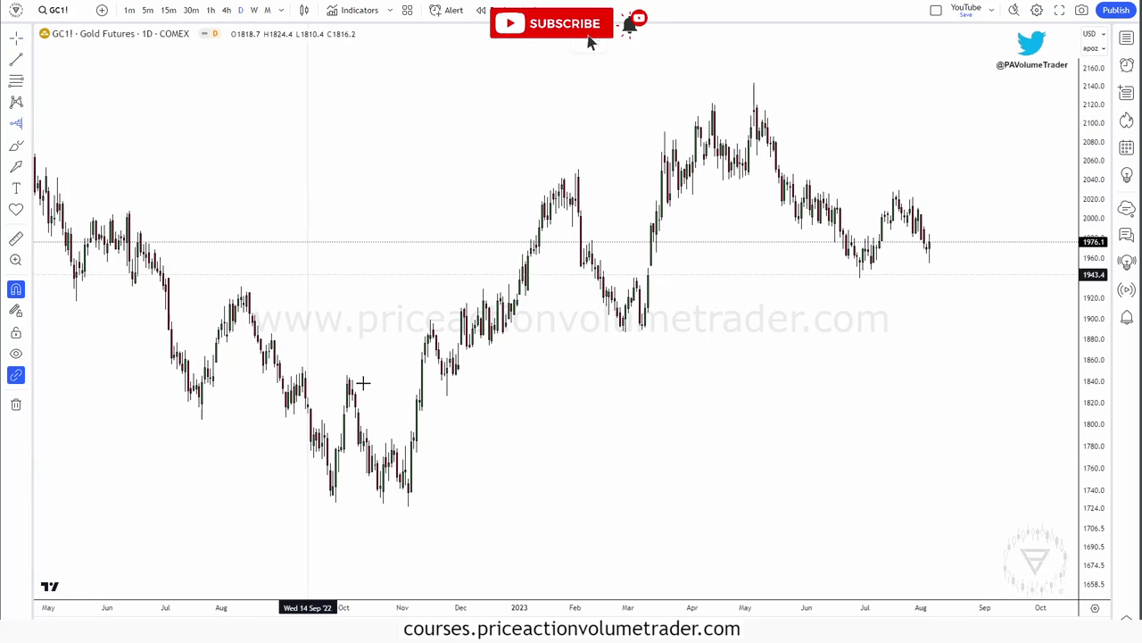
pyautogui.click(335, 518)
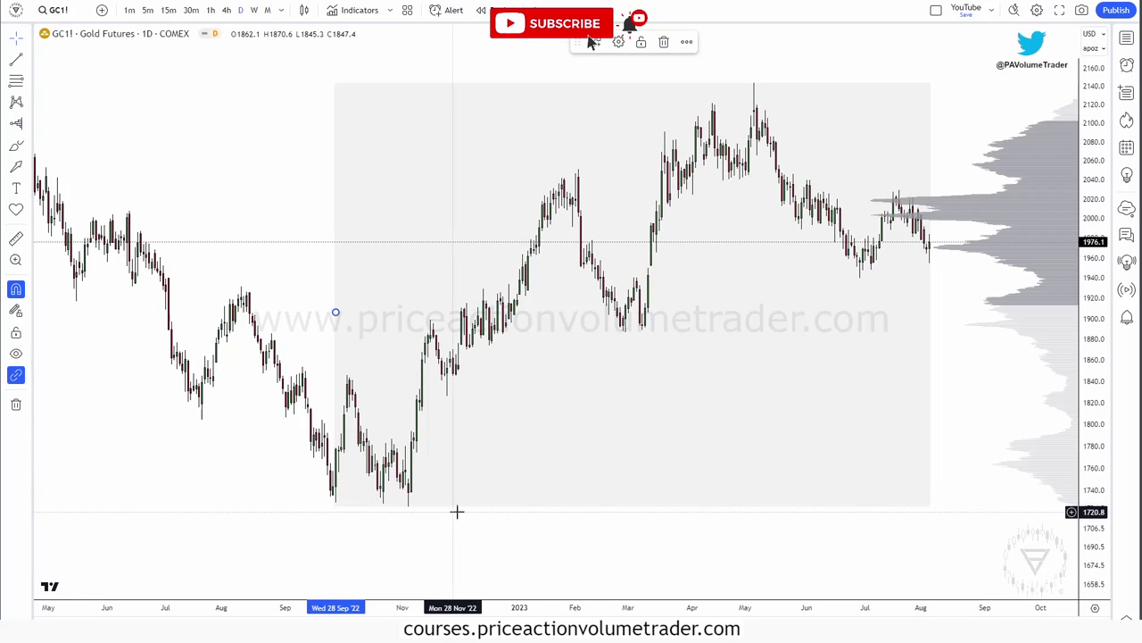
pyautogui.click(987, 131)
pyautogui.moveTo(971, 106); pyautogui.dragTo(958, 106)
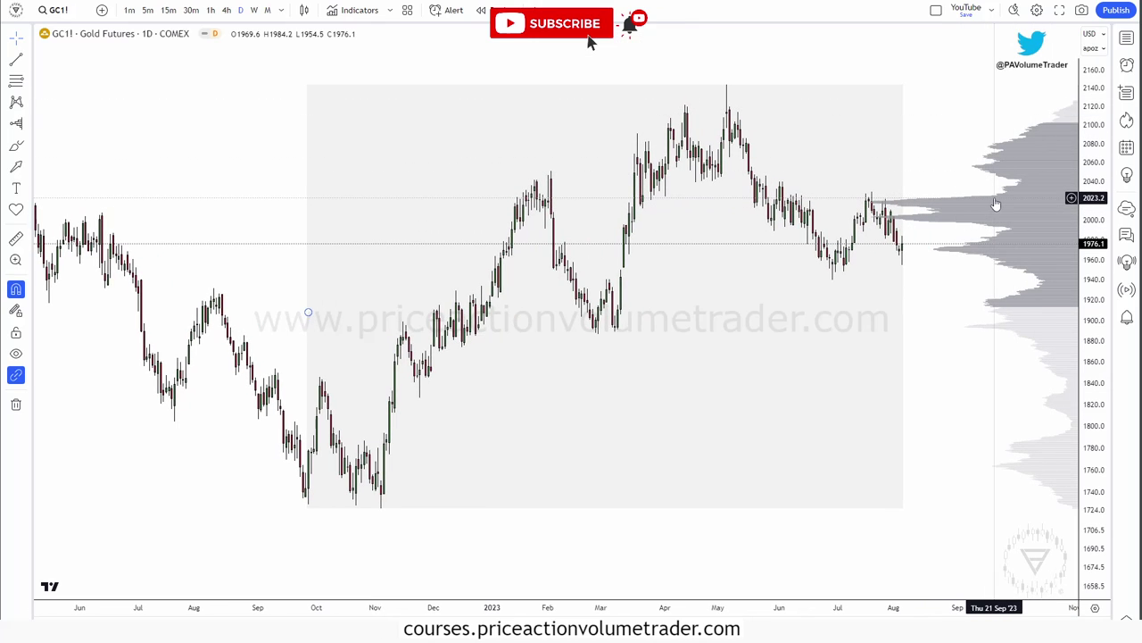
# Step: Set the gold profile's rows layout to Ticks Per Row with a row size of 1
pyautogui.click(1037, 159)
pyautogui.doubleClick(1037, 159)
pyautogui.moveTo(457, 178); pyautogui.dragTo(131, 76)
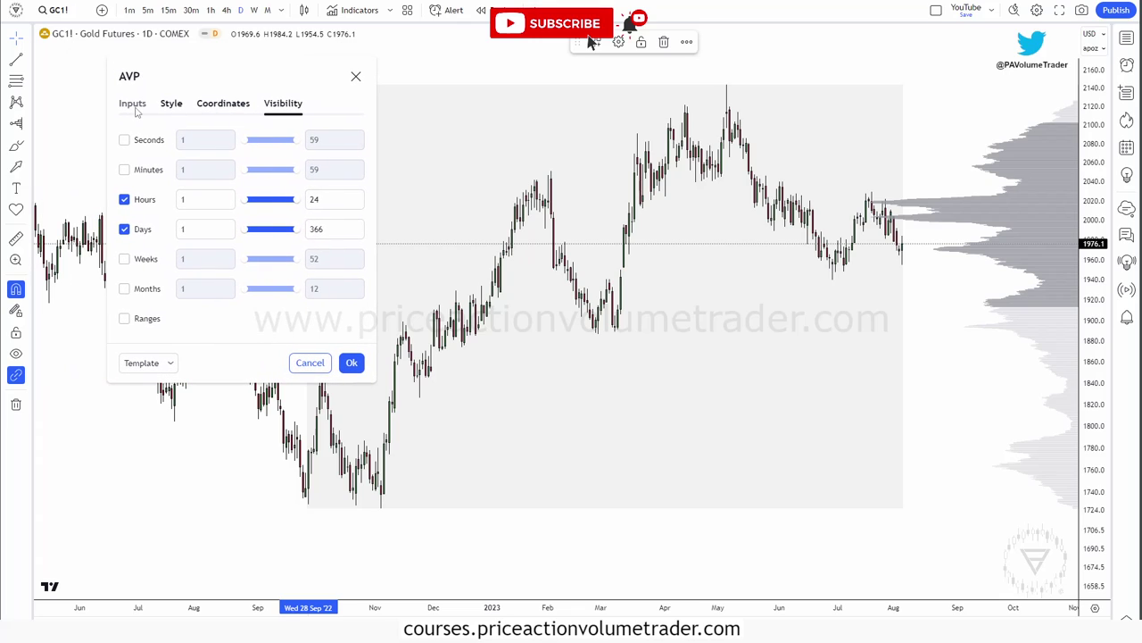
pyautogui.click(133, 103)
pyautogui.click(229, 143)
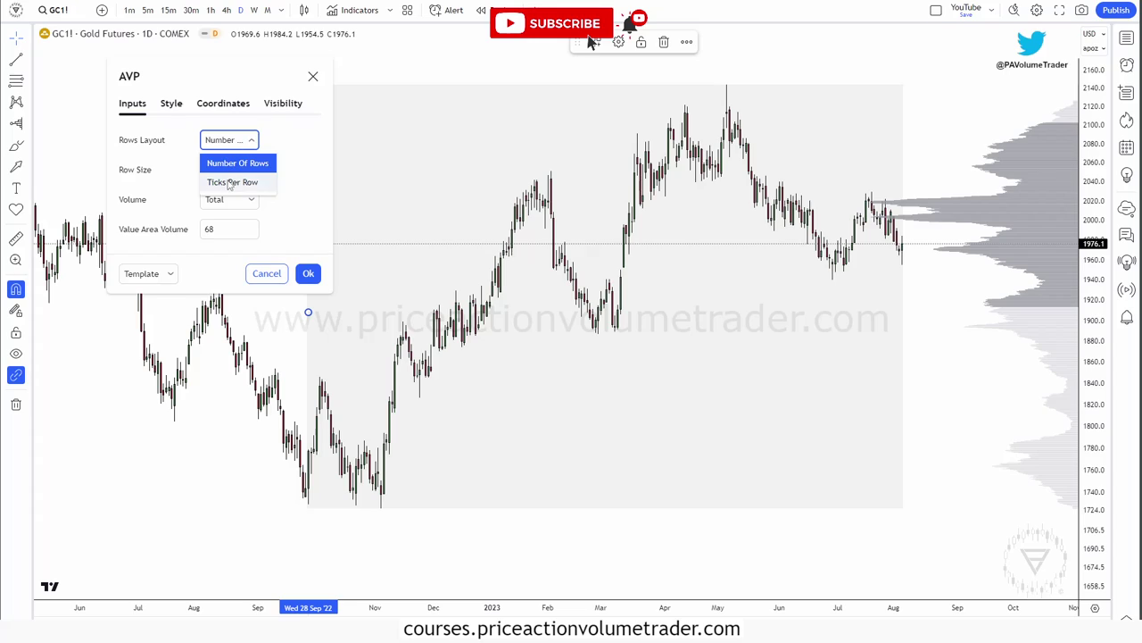
pyautogui.click(230, 181)
pyautogui.doubleClick(219, 169)
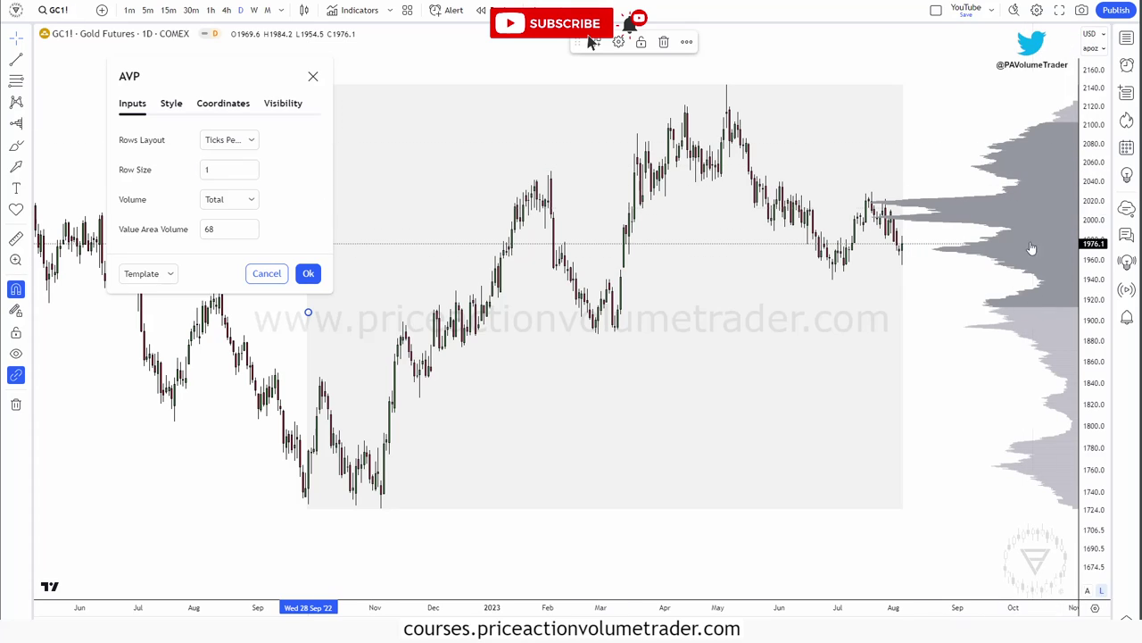
# Step: Save the gold profile's settings as a drawing template named "Futures VP (H/D)" and accept the settings
pyautogui.click(168, 273)
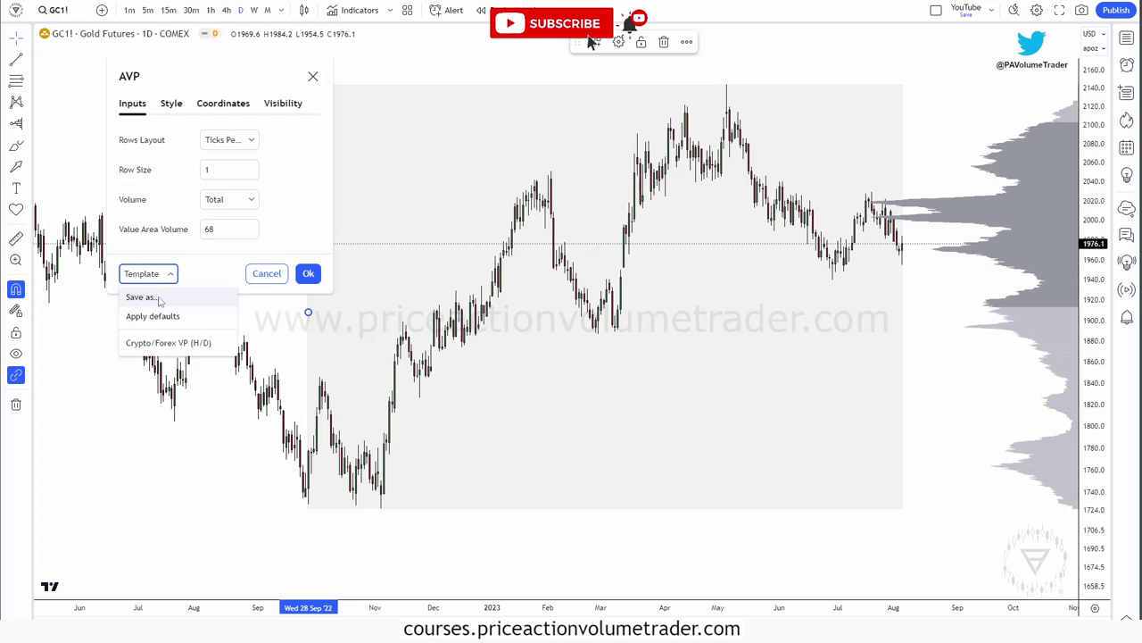
pyautogui.click(141, 297)
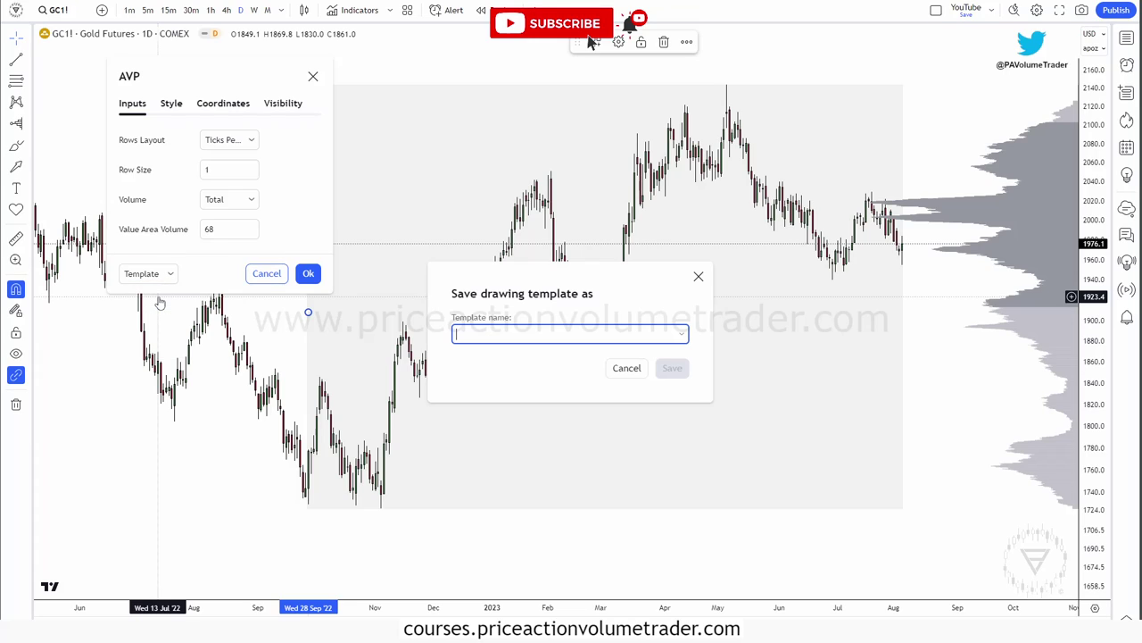
pyautogui.write('Futures VP (H/D')
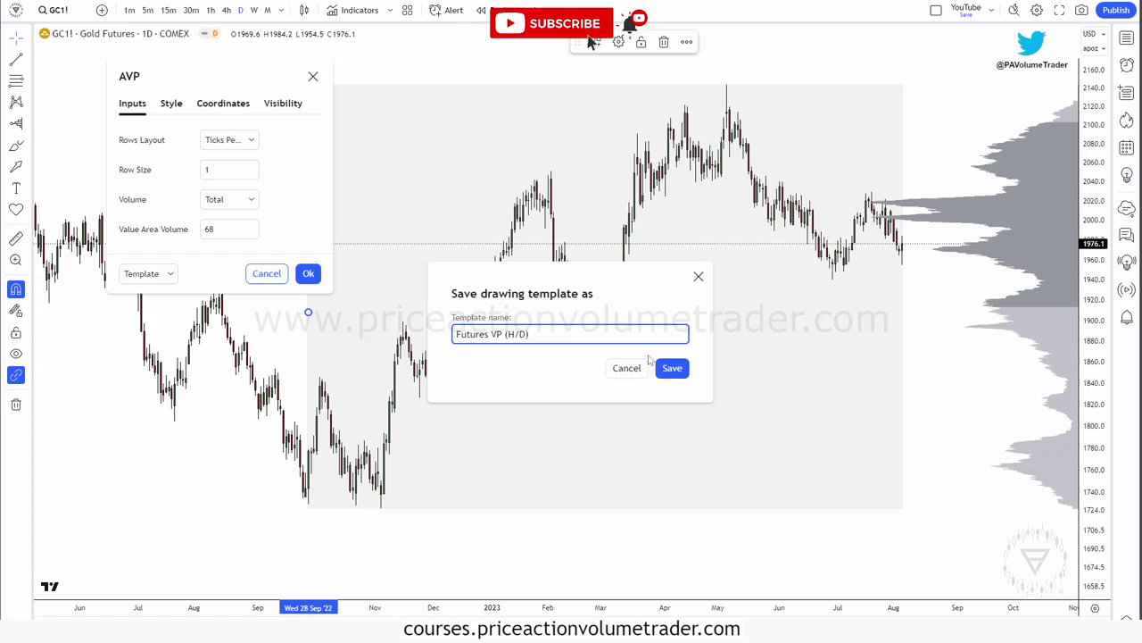
pyautogui.click(673, 368)
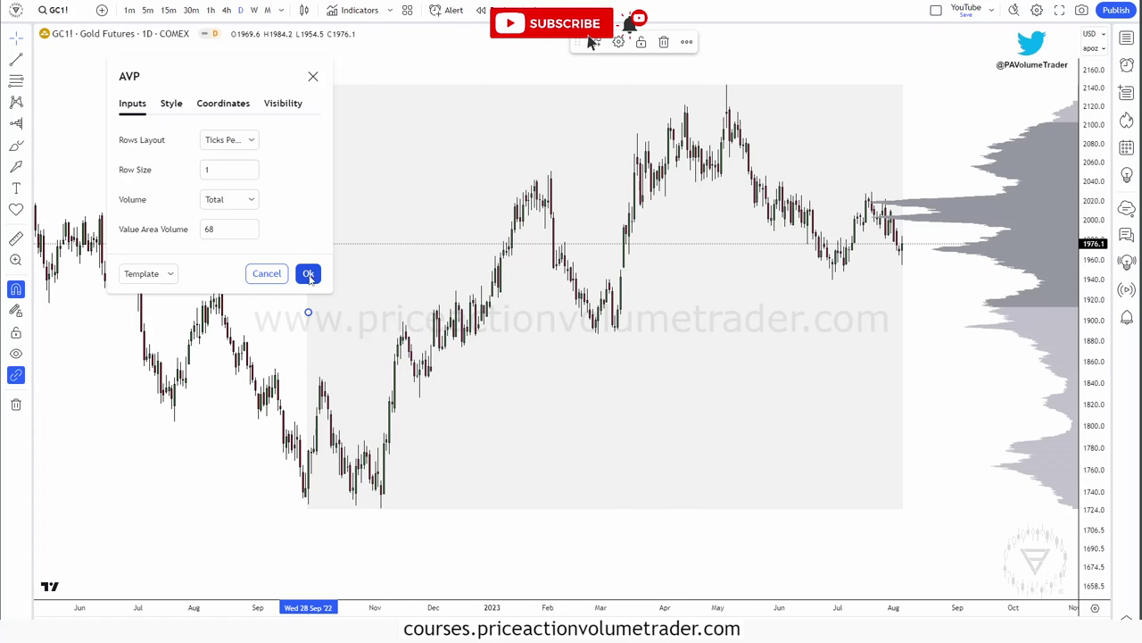
pyautogui.click(308, 275)
# Step: Check the saved templates in the gold profile's settings and delete the profile from the chart
pyautogui.doubleClick(1056, 183)
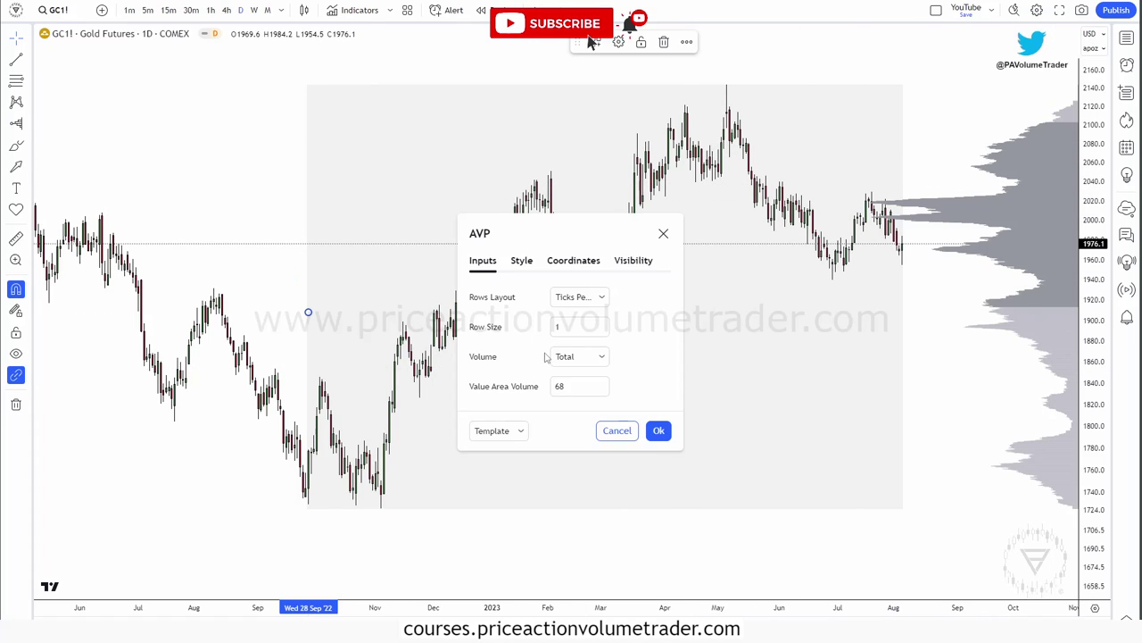
pyautogui.click(523, 432)
pyautogui.click(963, 143)
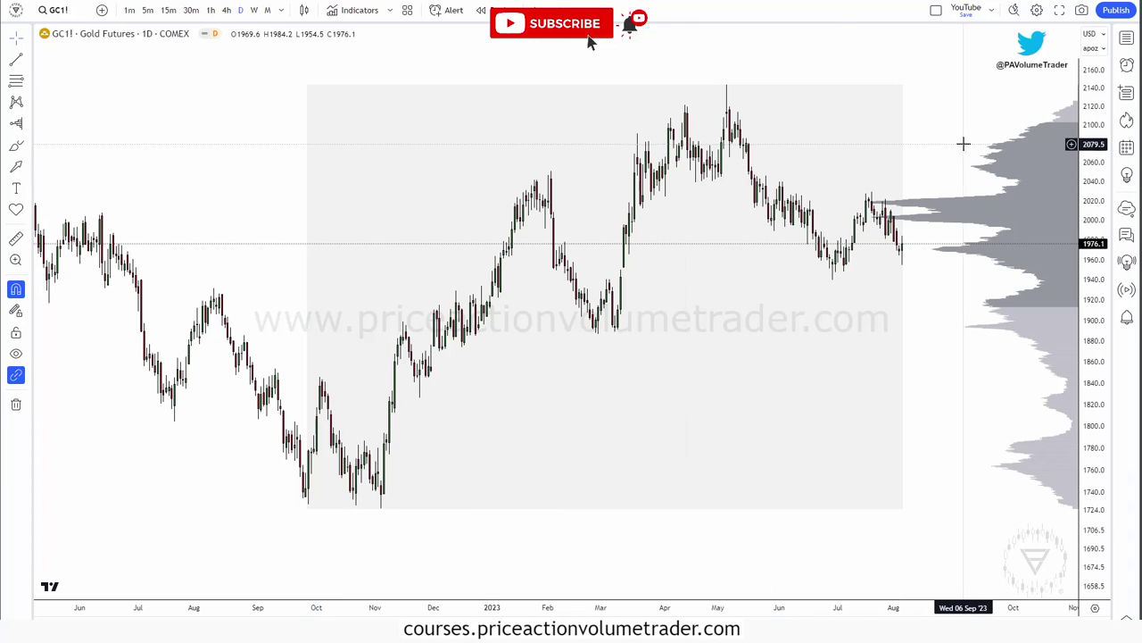
pyautogui.press('Delete')
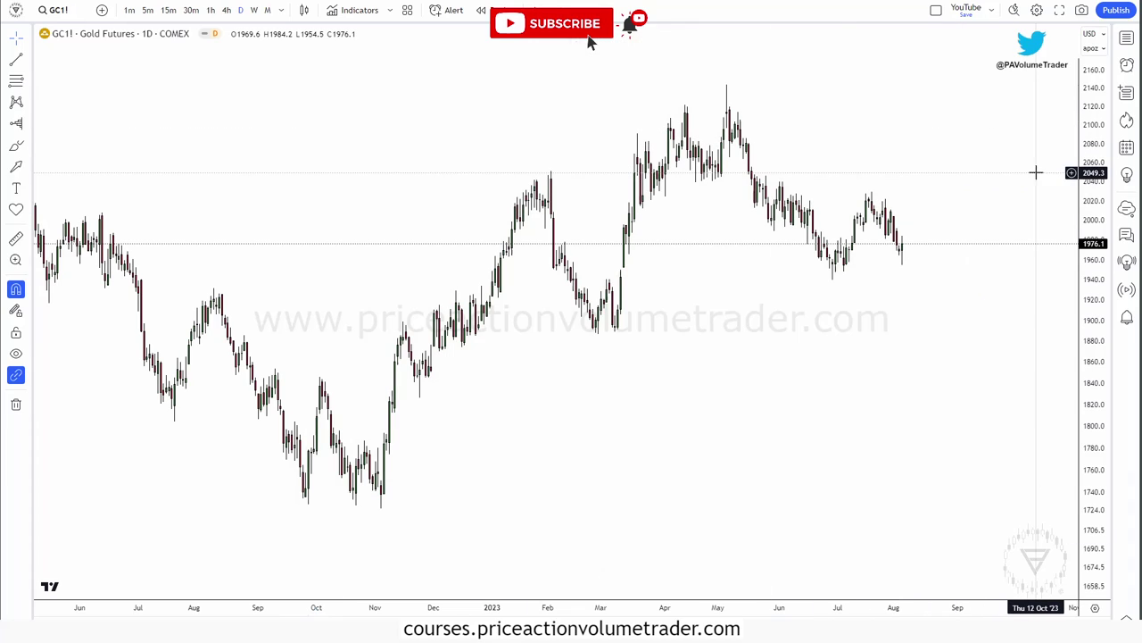
# Step: Switch the chart to EURUSD from the watchlist's Forex group and hide the watchlist
pyautogui.click(1128, 37)
pyautogui.click(1040, 271)
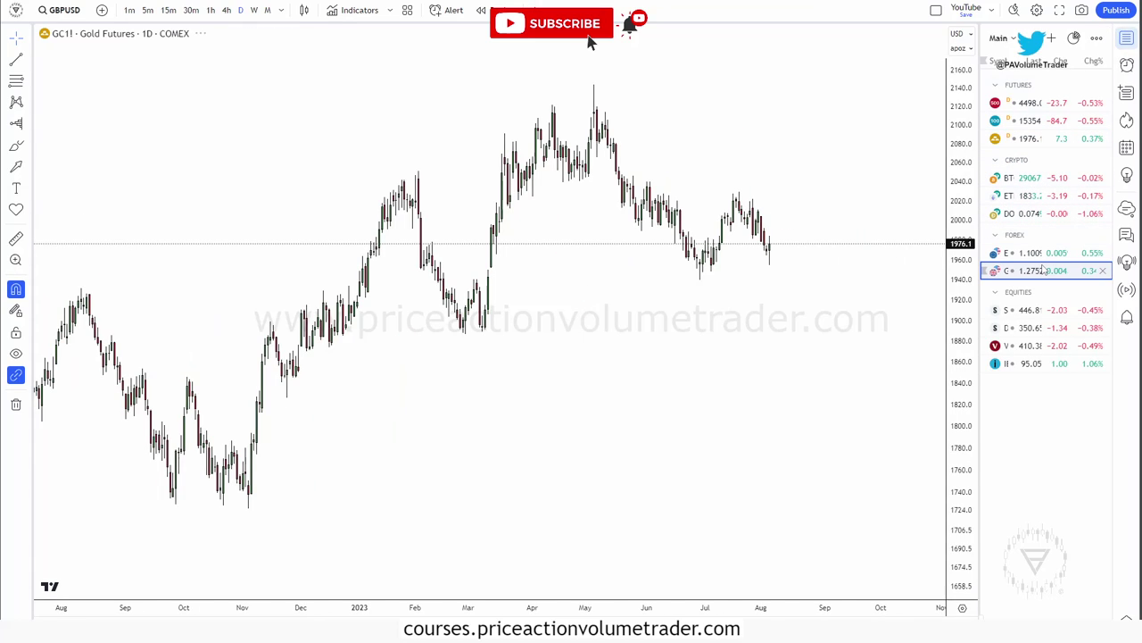
pyautogui.click(1036, 252)
pyautogui.click(1127, 38)
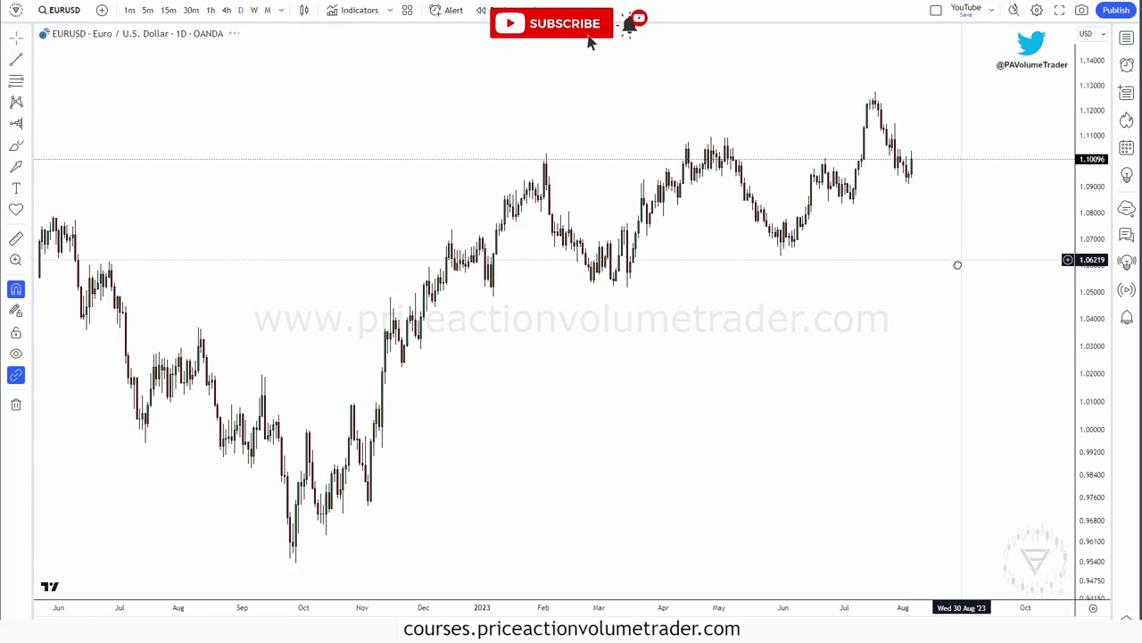
# Step: Place an anchored volume profile on the EURUSD daily chart at 27 February 2023
pyautogui.moveTo(959, 262); pyautogui.dragTo(926, 256)
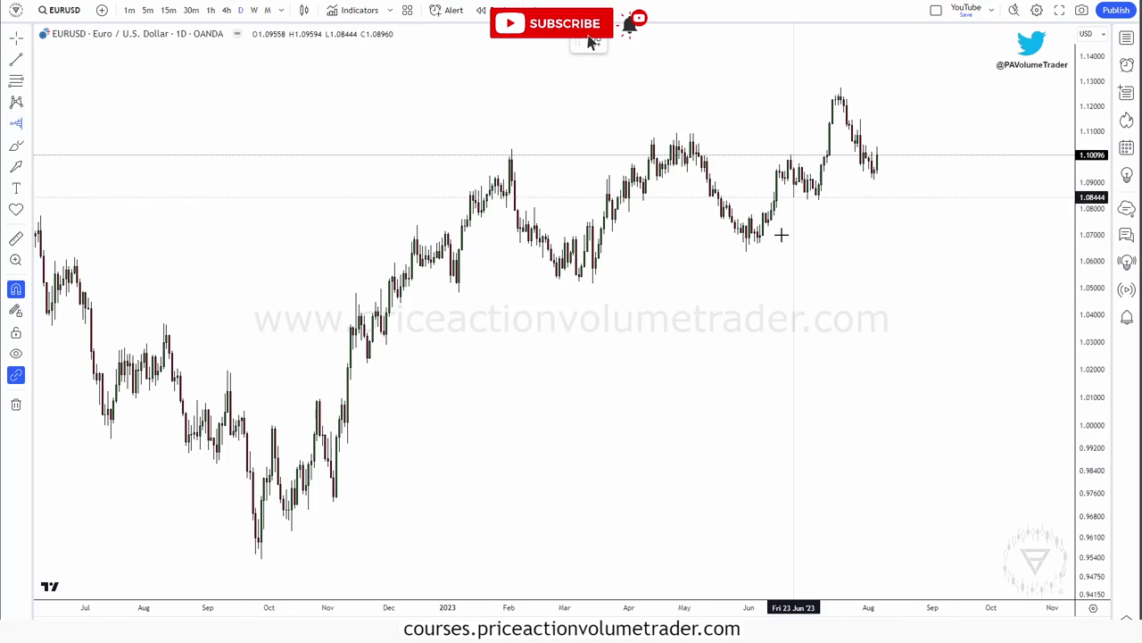
pyautogui.click(559, 313)
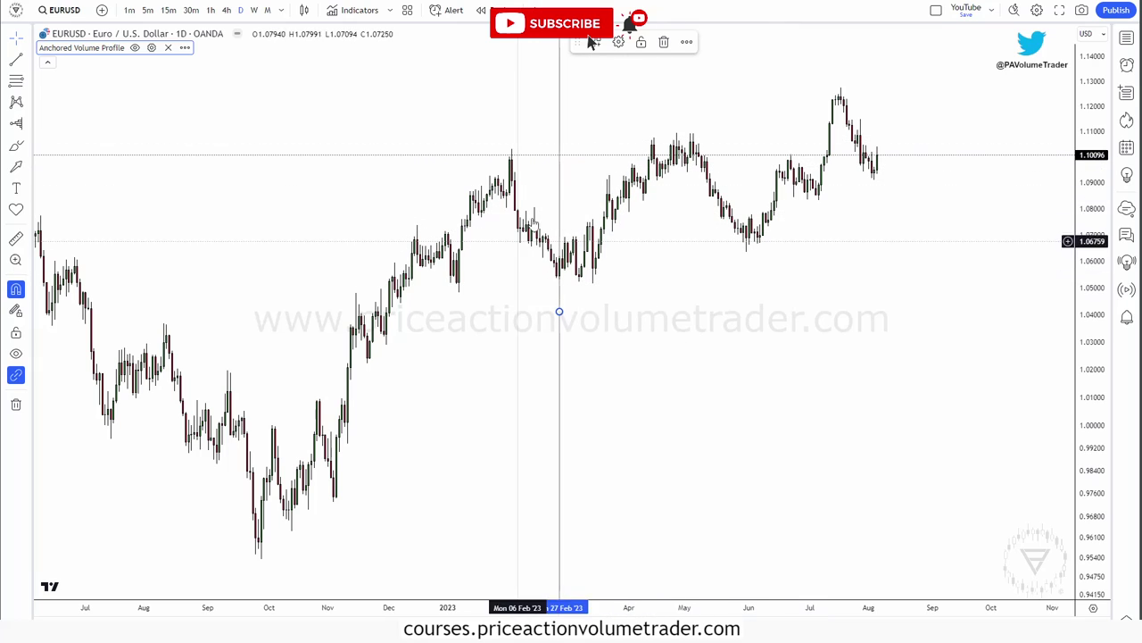
pyautogui.click(687, 45)
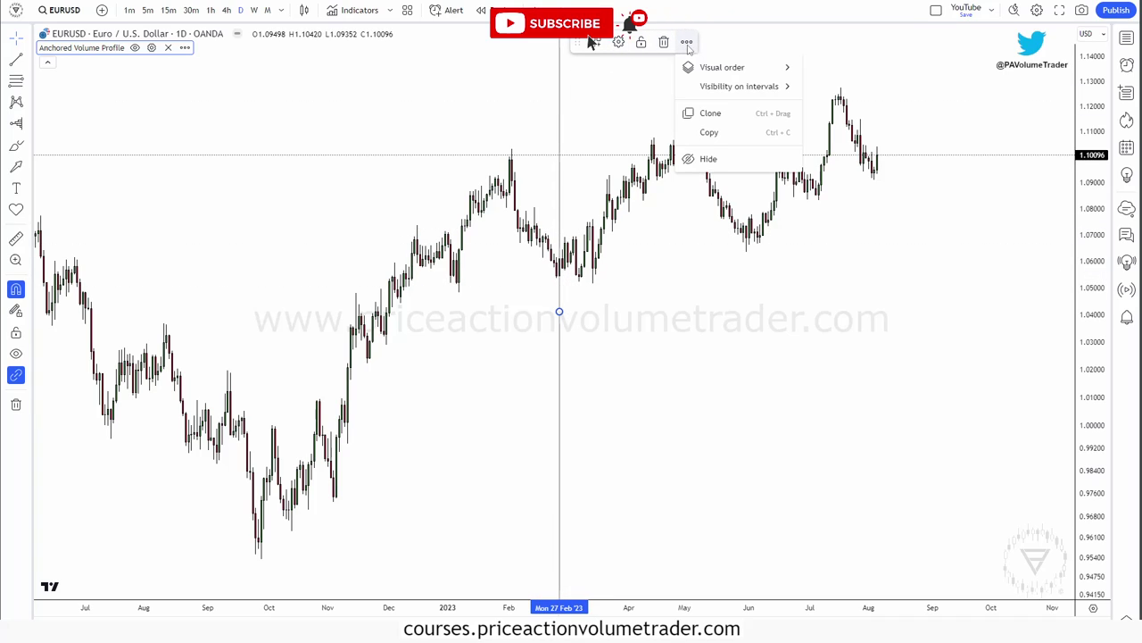
# Step: Apply the saved "Crypto/Forex VP (H/D)" drawing template to the EURUSD anchored profile
pyautogui.click(594, 44)
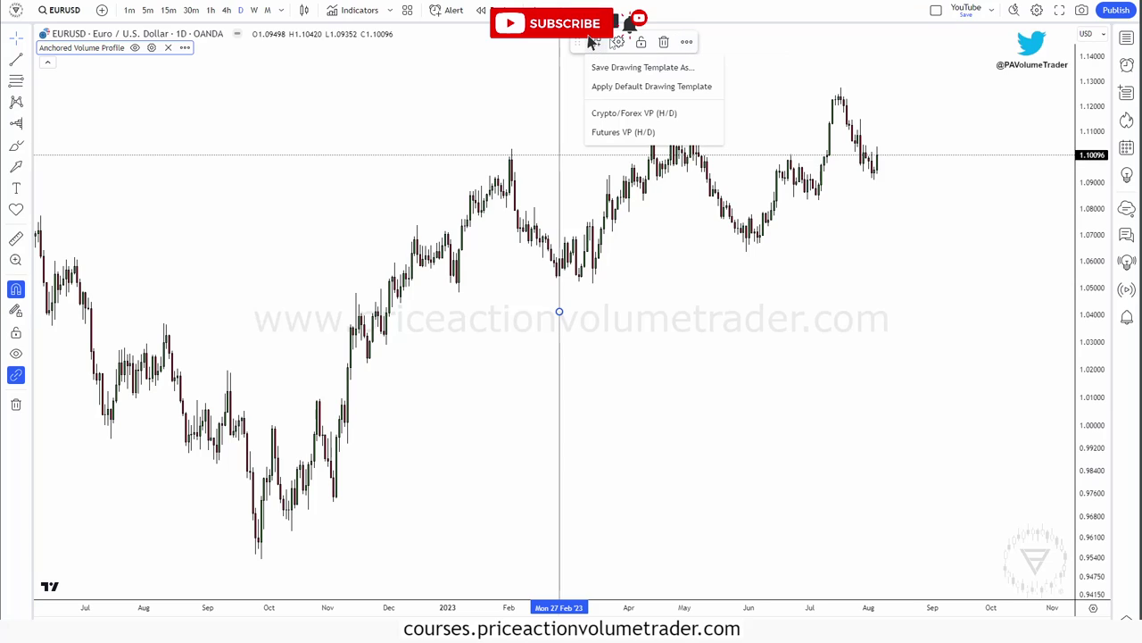
pyautogui.moveTo(583, 42)
pyautogui.mouseDown()
pyautogui.moveTo(588, 119)
pyautogui.moveTo(646, 314)
pyautogui.moveTo(636, 235)
pyautogui.mouseUp()
pyautogui.click(664, 314)
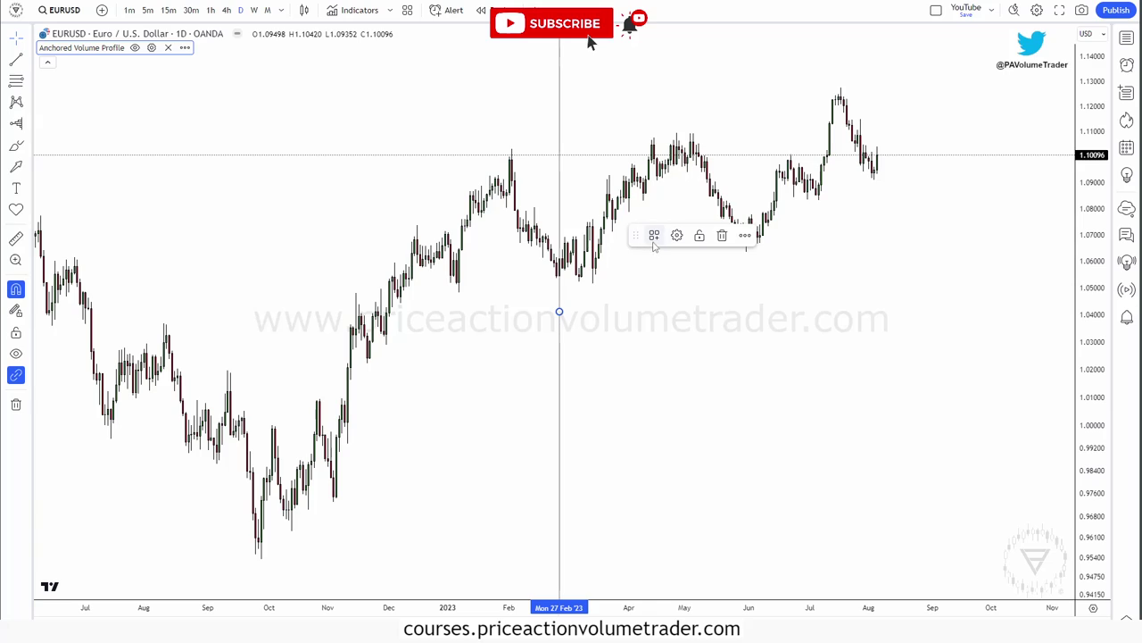
pyautogui.click(653, 241)
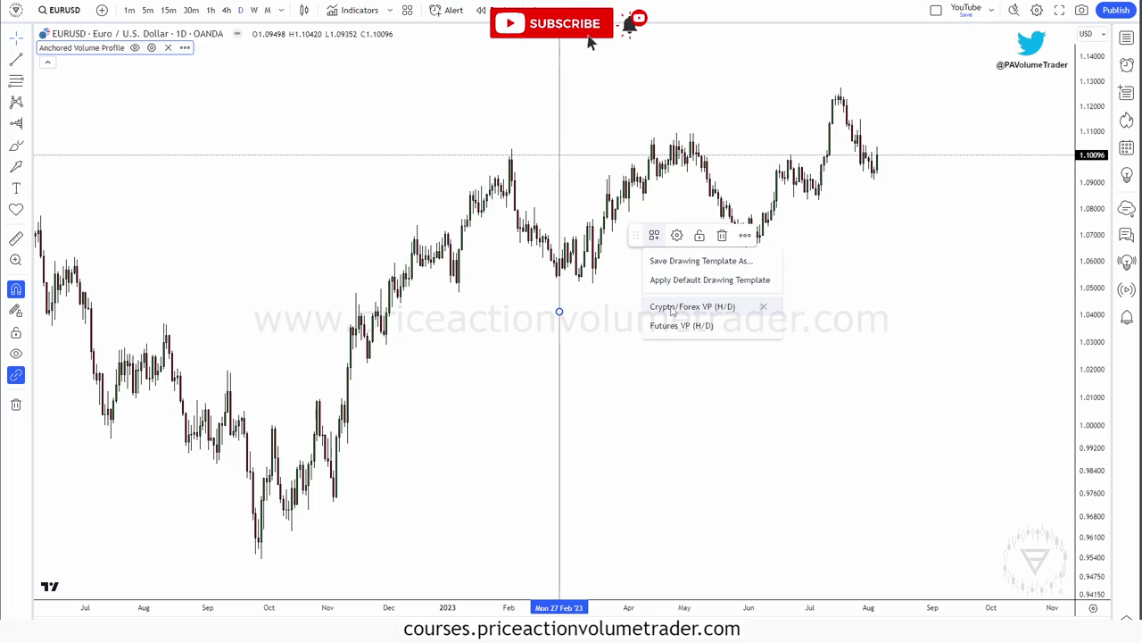
pyautogui.click(711, 306)
pyautogui.click(923, 330)
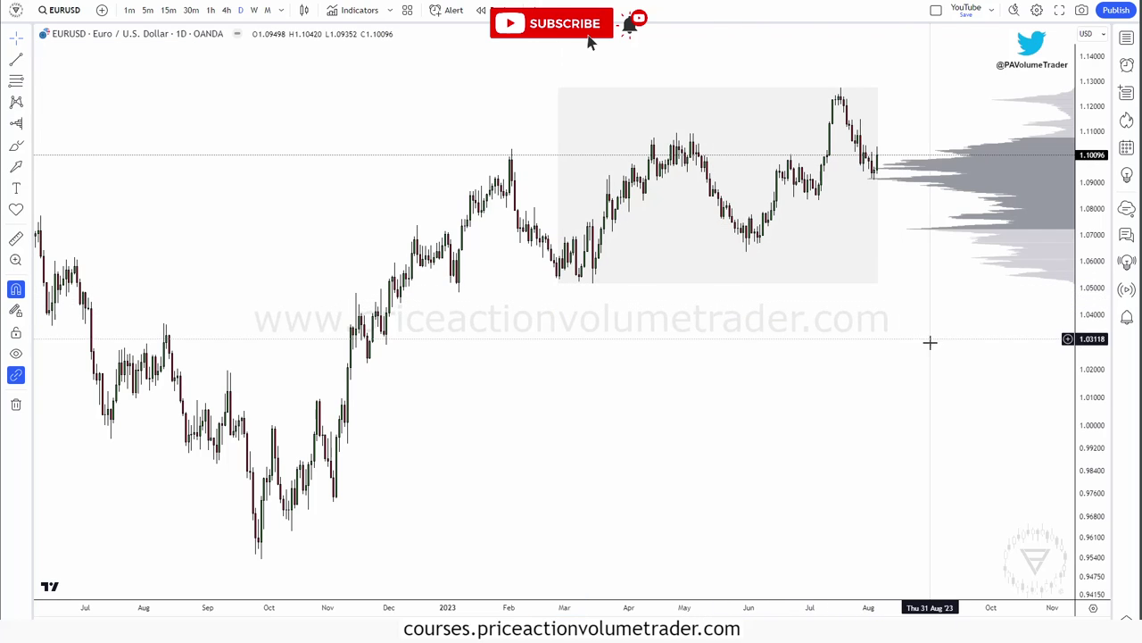
# Step: Move the anchored profile's starting point to the 2 February 2023 swing high
pyautogui.moveTo(930, 340); pyautogui.dragTo(899, 429)
pyautogui.moveTo(1092, 277); pyautogui.dragTo(1092, 76)
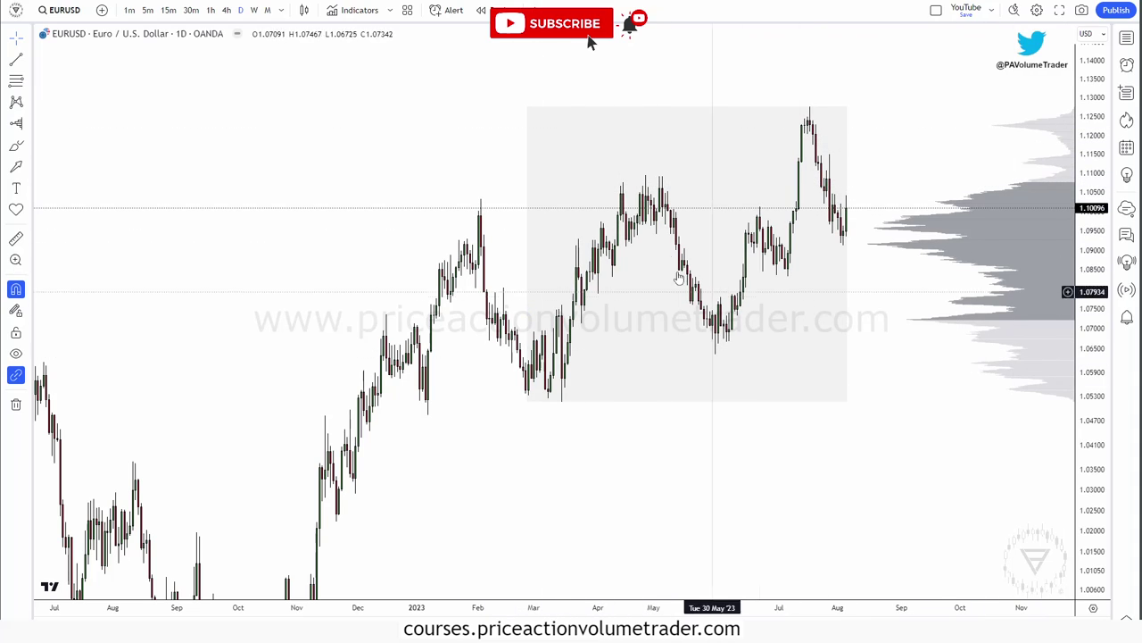
pyautogui.click(528, 311)
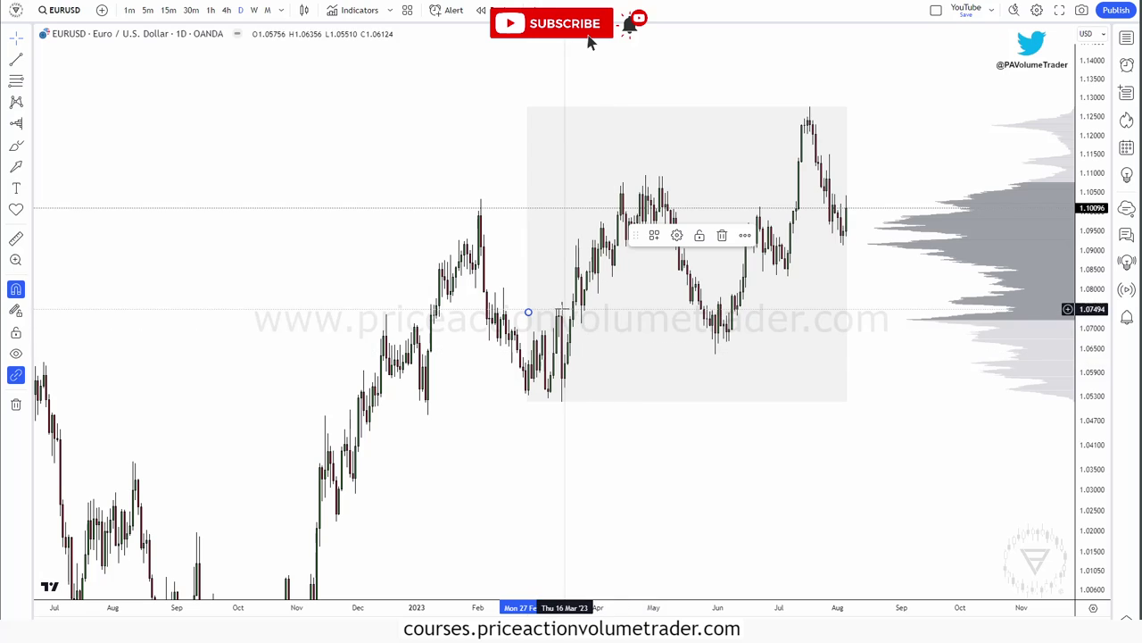
pyautogui.moveTo(528, 312)
pyautogui.mouseDown()
pyautogui.moveTo(477, 285)
pyautogui.moveTo(521, 295)
pyautogui.mouseUp()
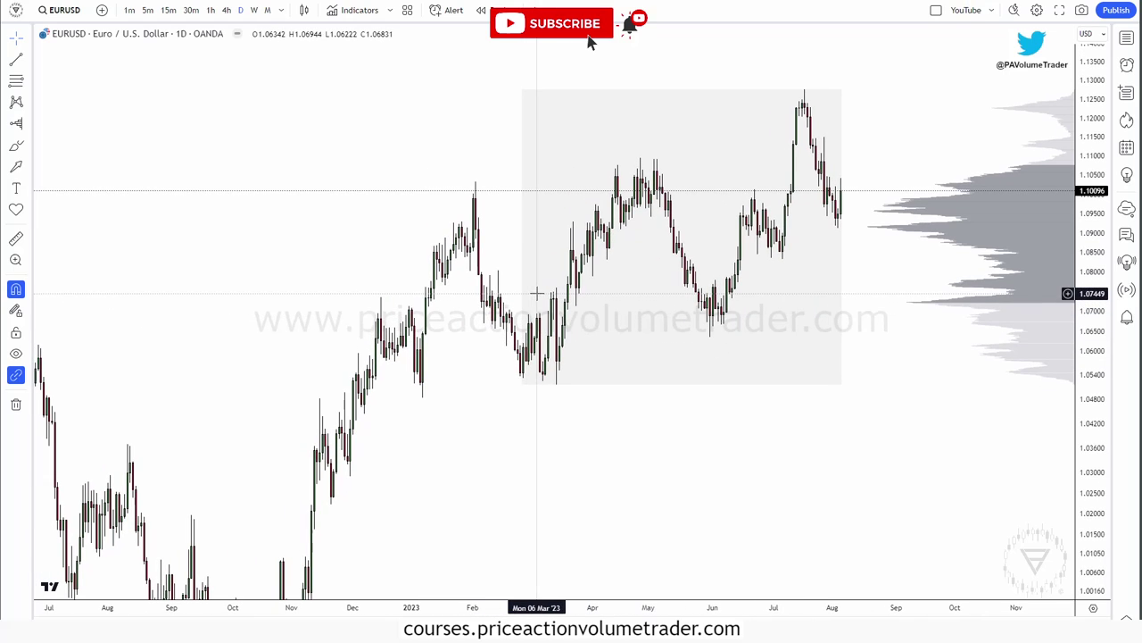
pyautogui.click(524, 311)
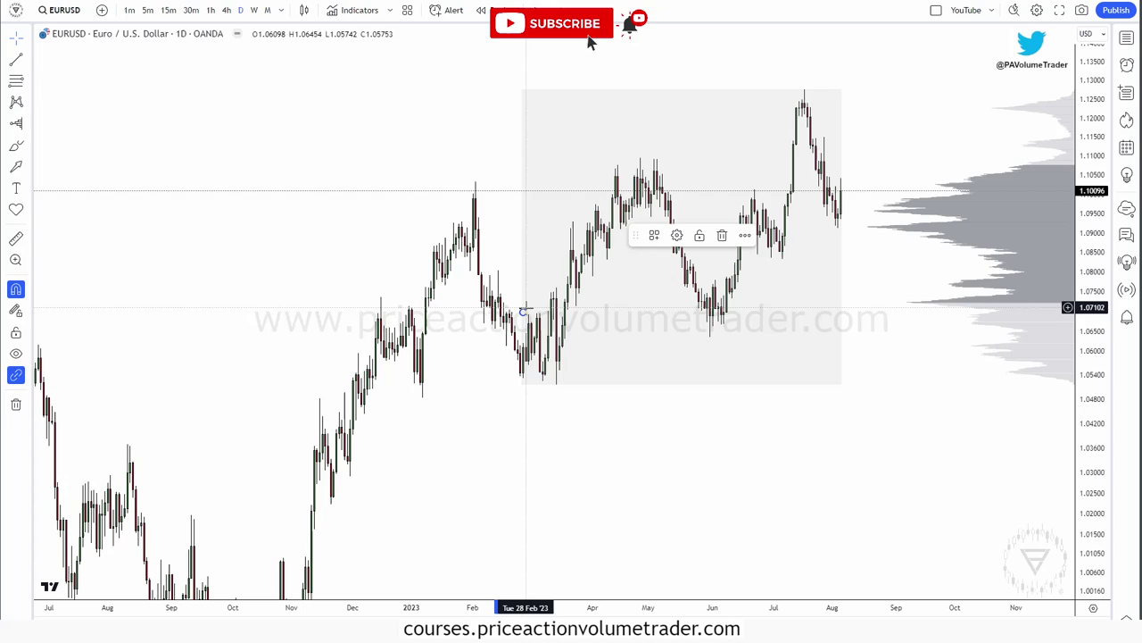
pyautogui.press('Delete')
pyautogui.moveTo(477, 233); pyautogui.dragTo(475, 234)
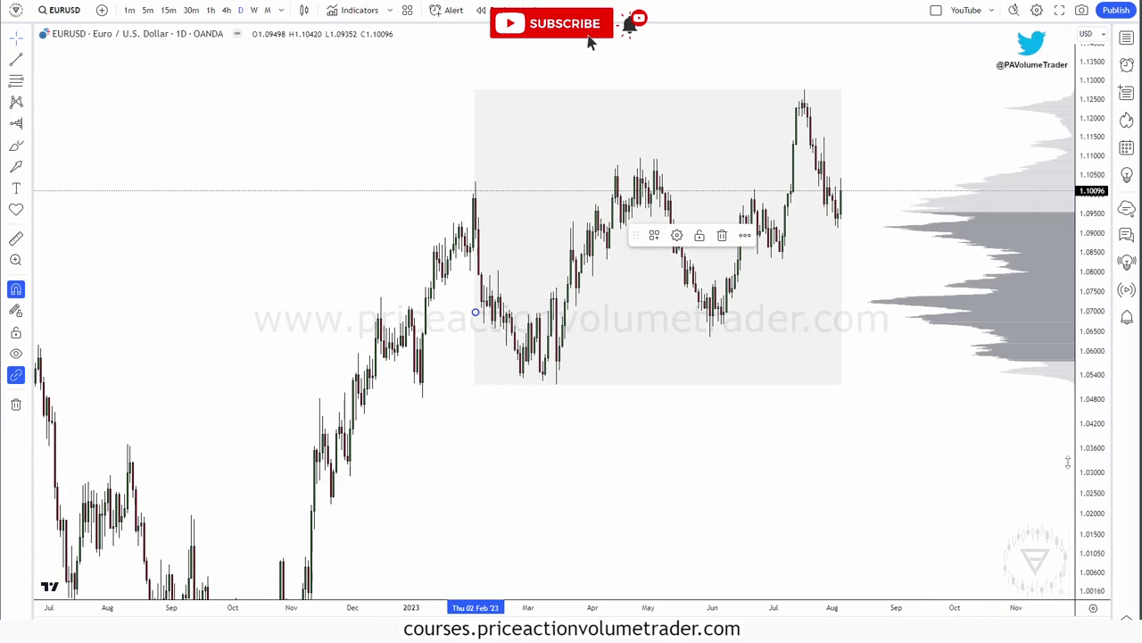
pyautogui.click(898, 459)
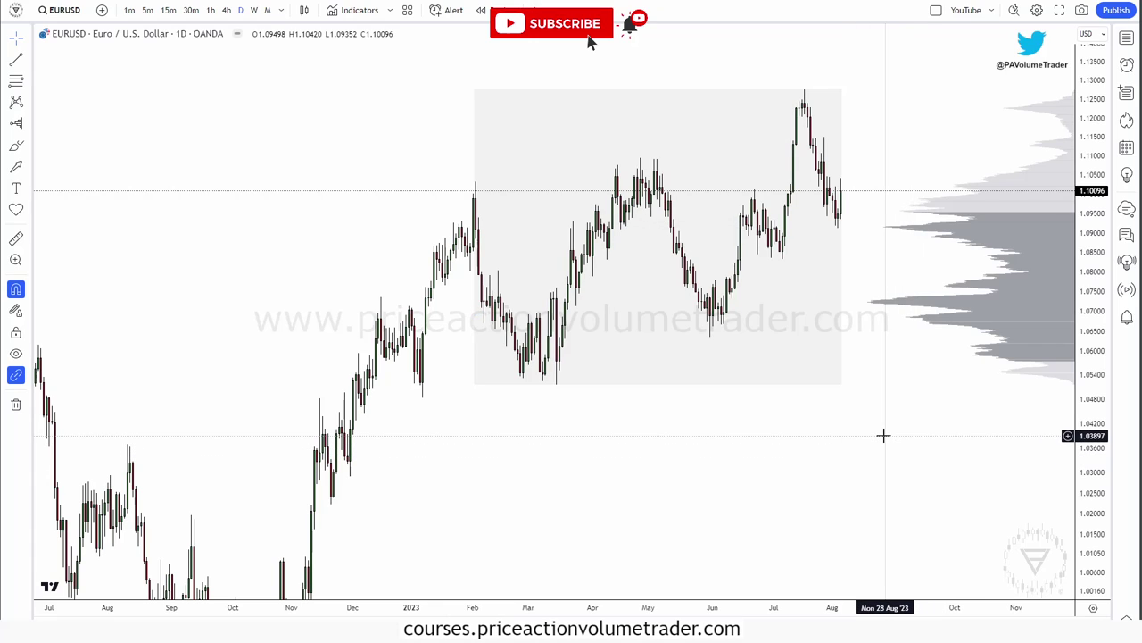
# Step: Draw a vertical line through the 2 February 2023 high where the volume profile is anchored
pyautogui.scroll(3, 976, 510)
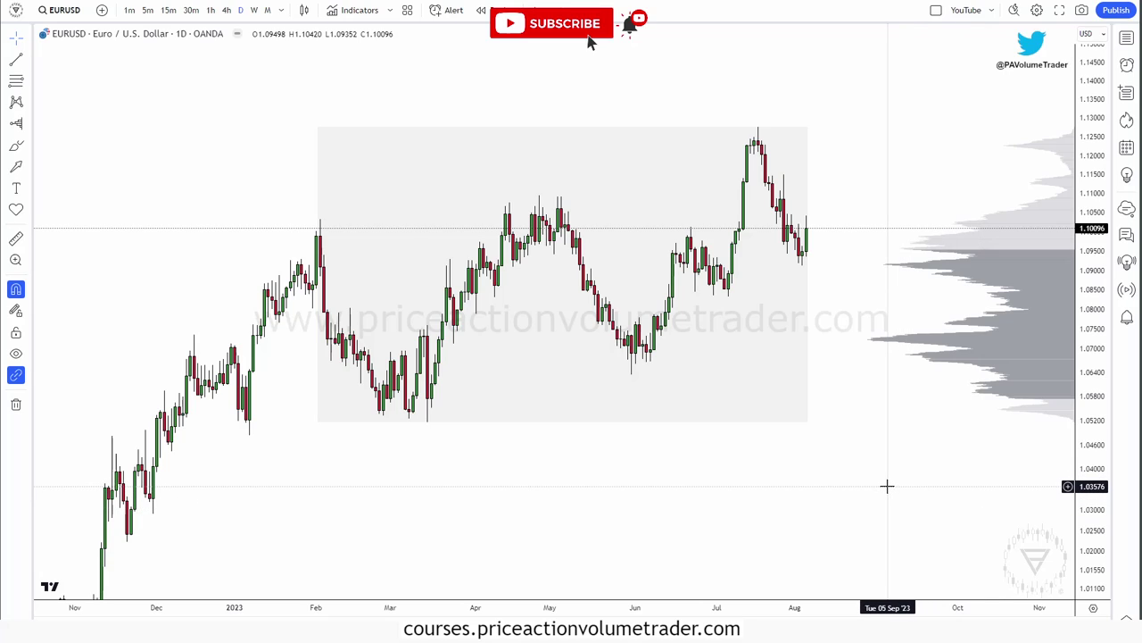
pyautogui.moveTo(895, 154); pyautogui.dragTo(958, 168)
pyautogui.scroll(2, 959, 169)
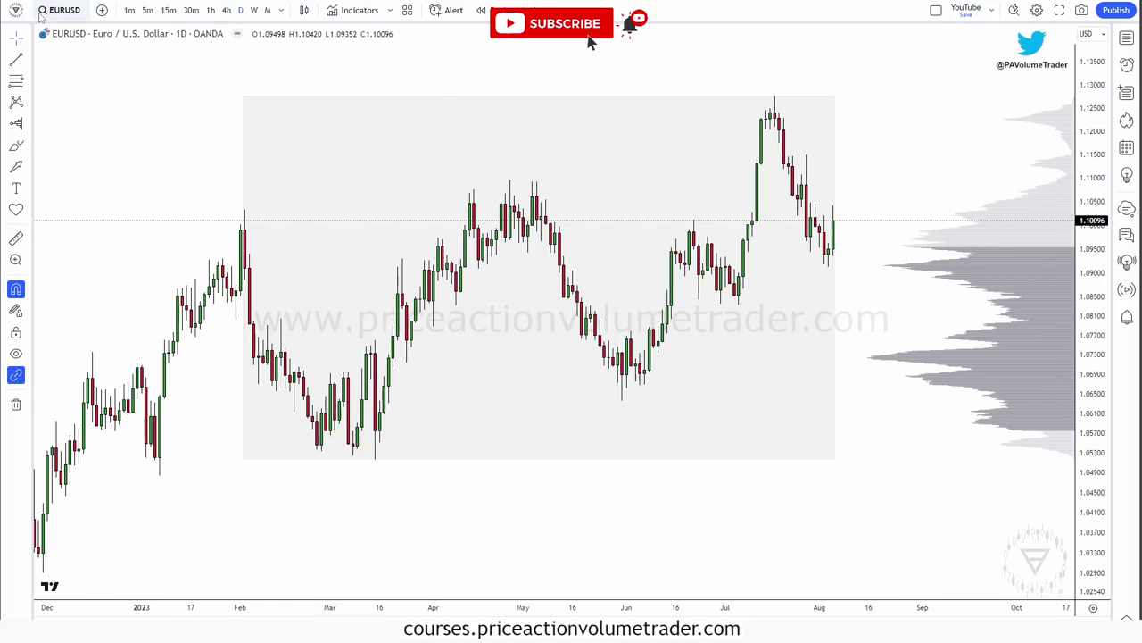
pyautogui.click(27, 60)
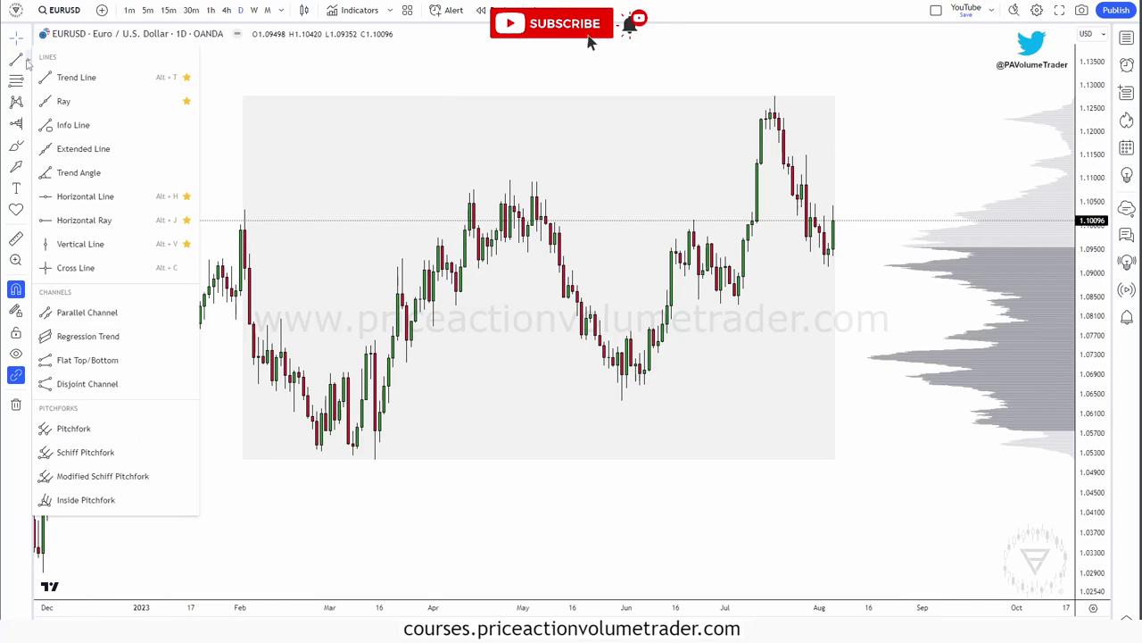
pyautogui.click(80, 243)
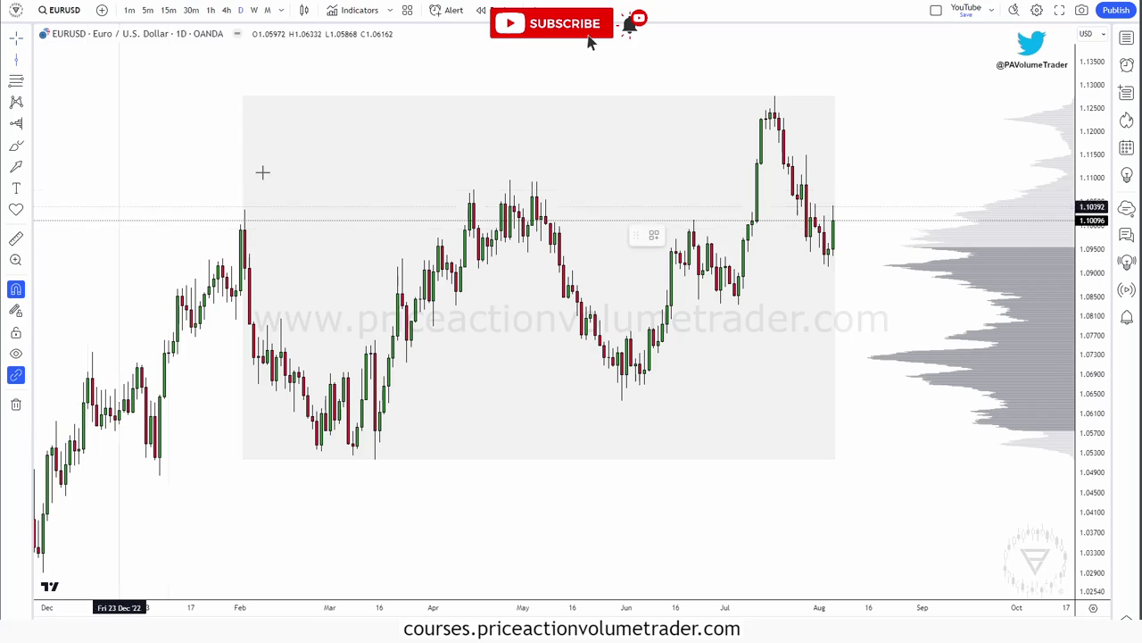
pyautogui.click(241, 233)
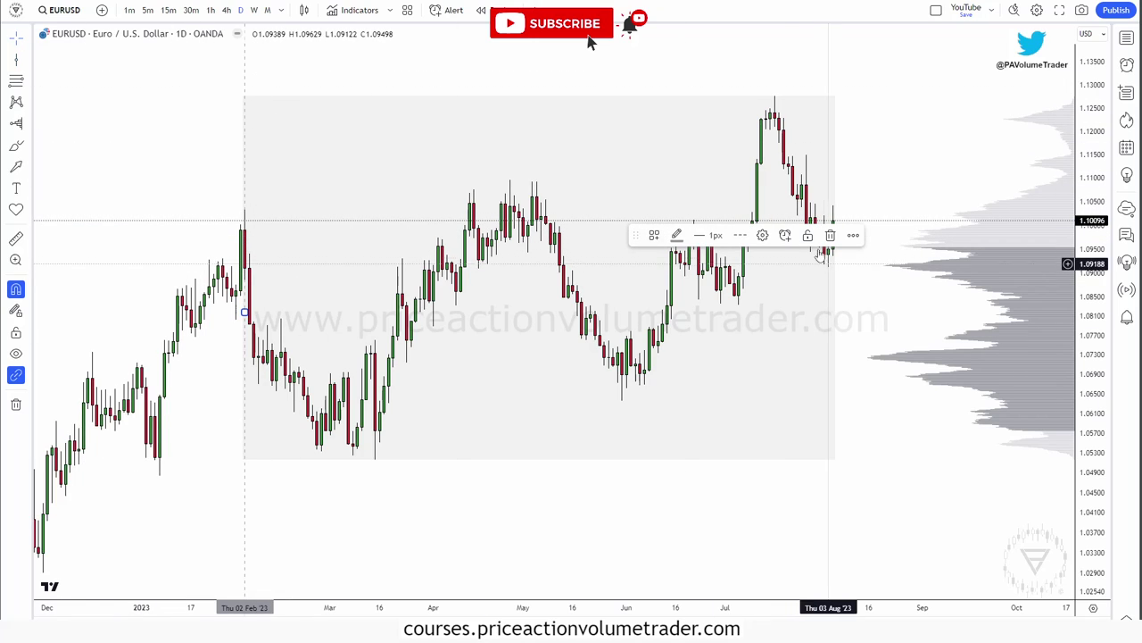
# Step: Make the vertical line thicker in its style settings and accept the change
pyautogui.click(762, 234)
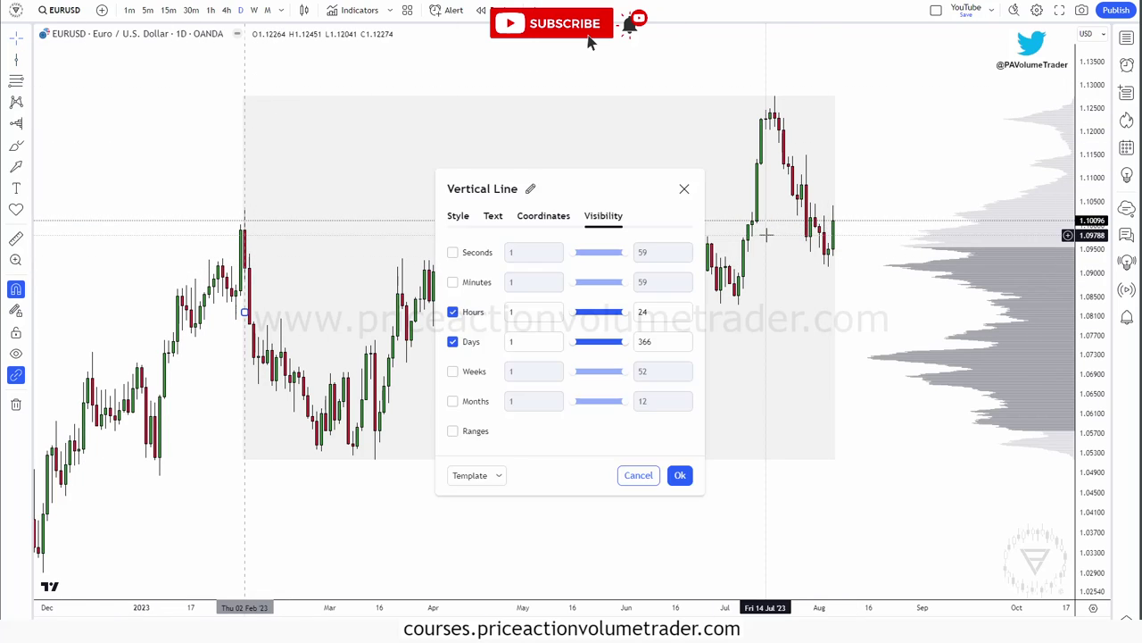
pyautogui.click(480, 216)
pyautogui.click(502, 252)
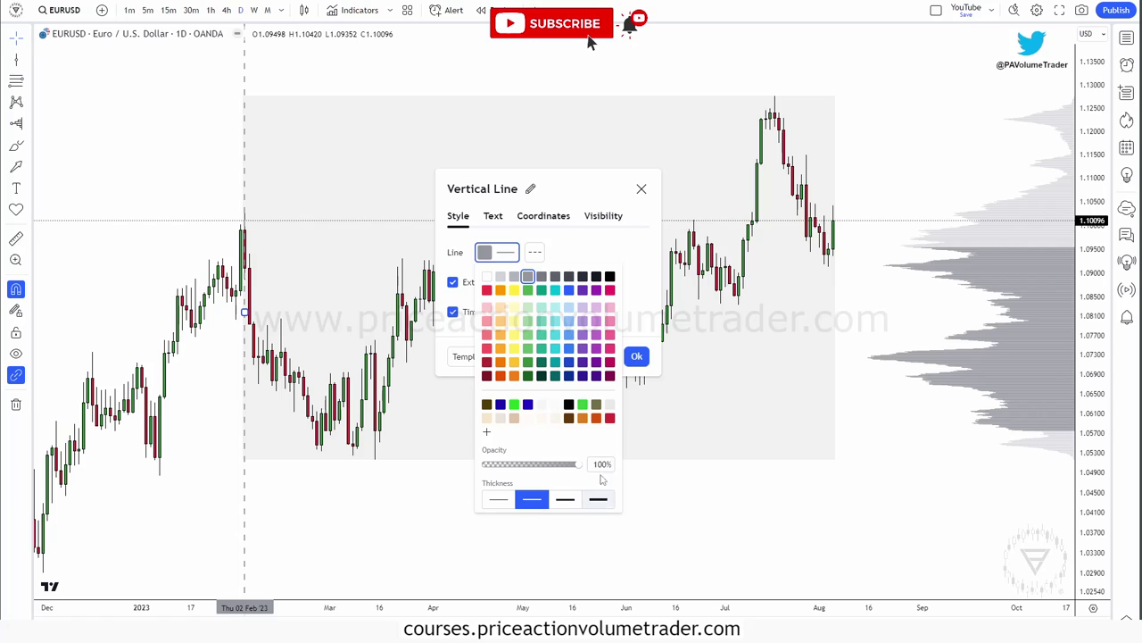
pyautogui.click(641, 268)
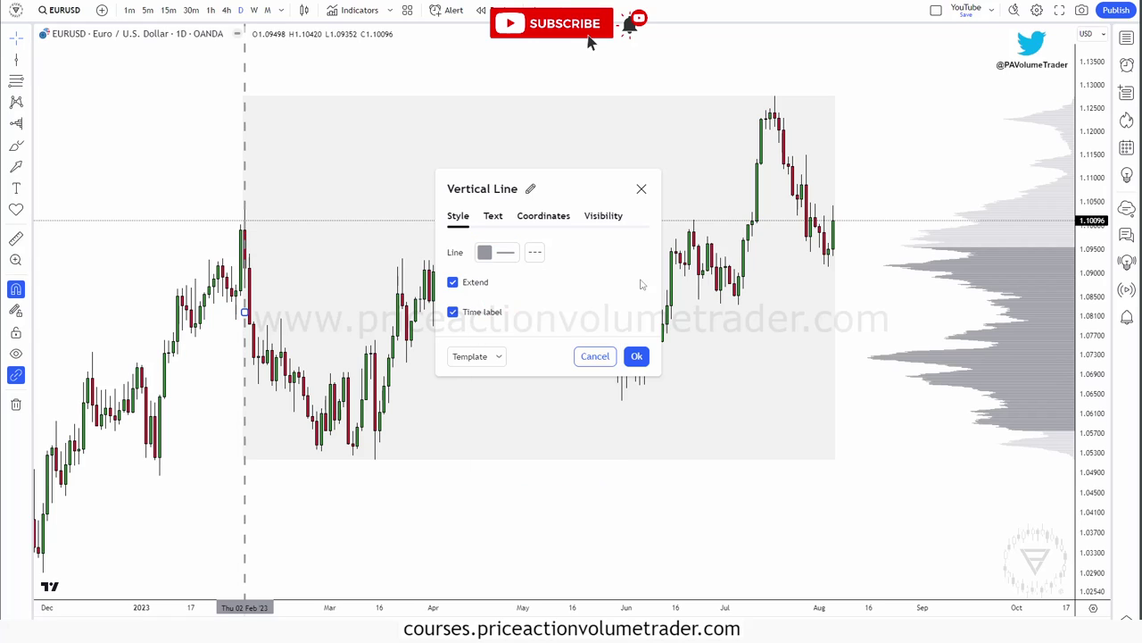
pyautogui.click(637, 357)
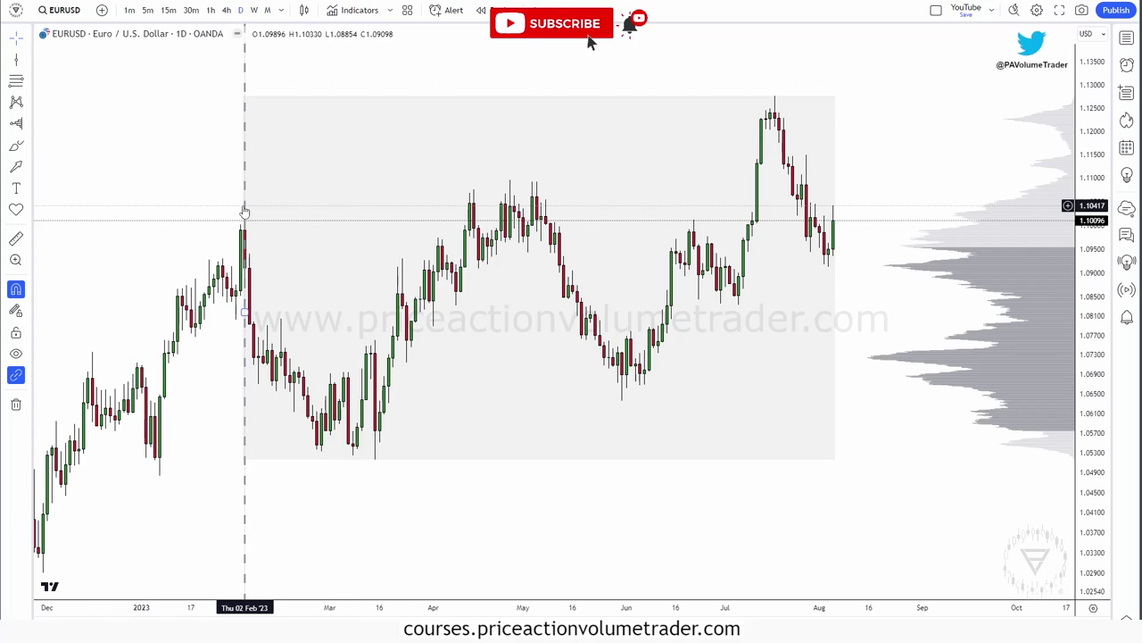
# Step: Check on which chart intervals the anchored volume profile is set to be visible
pyautogui.moveTo(919, 109)
pyautogui.mouseDown()
pyautogui.moveTo(959, 135)
pyautogui.moveTo(969, 122)
pyautogui.moveTo(925, 128)
pyautogui.mouseUp()
pyautogui.scroll(1, 969, 123)
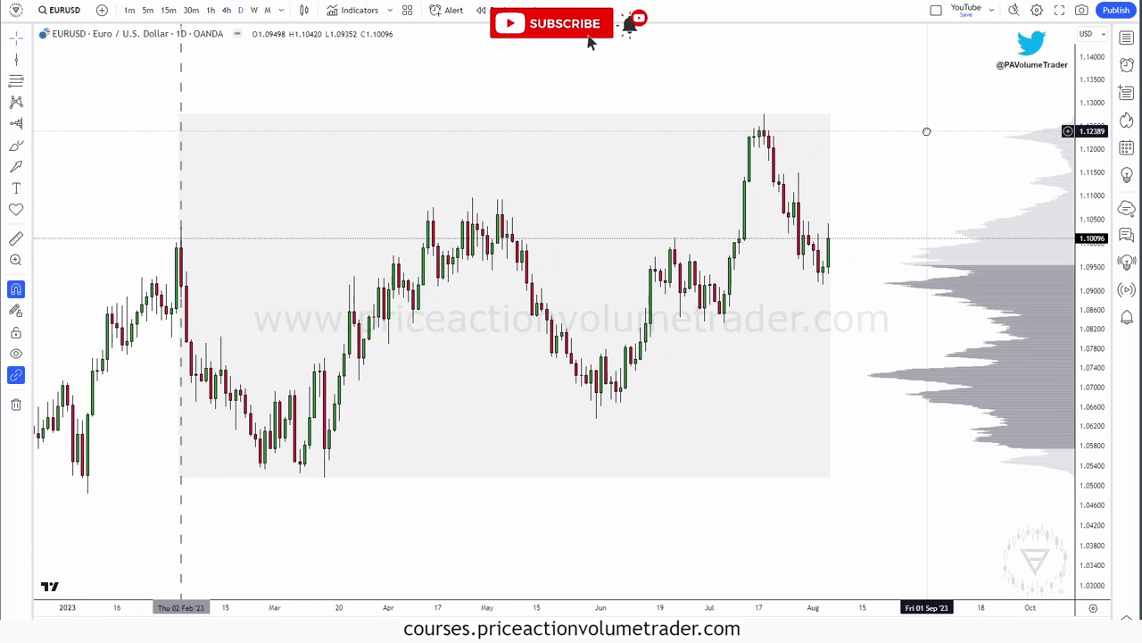
pyautogui.click(1050, 288)
pyautogui.doubleClick(1050, 289)
pyautogui.click(626, 261)
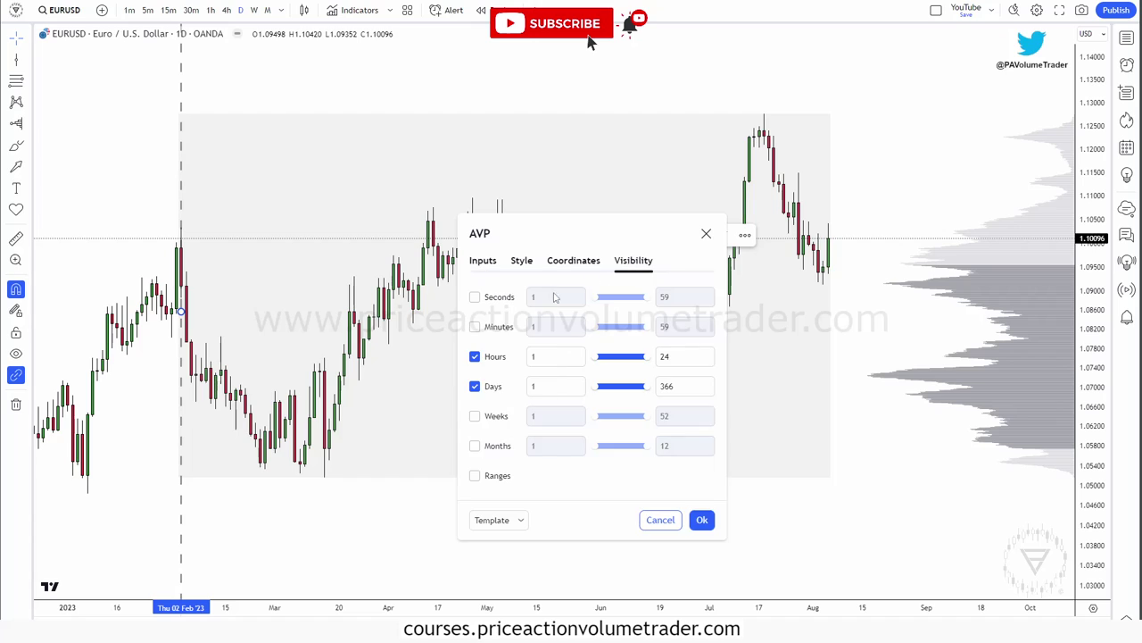
pyautogui.click(701, 520)
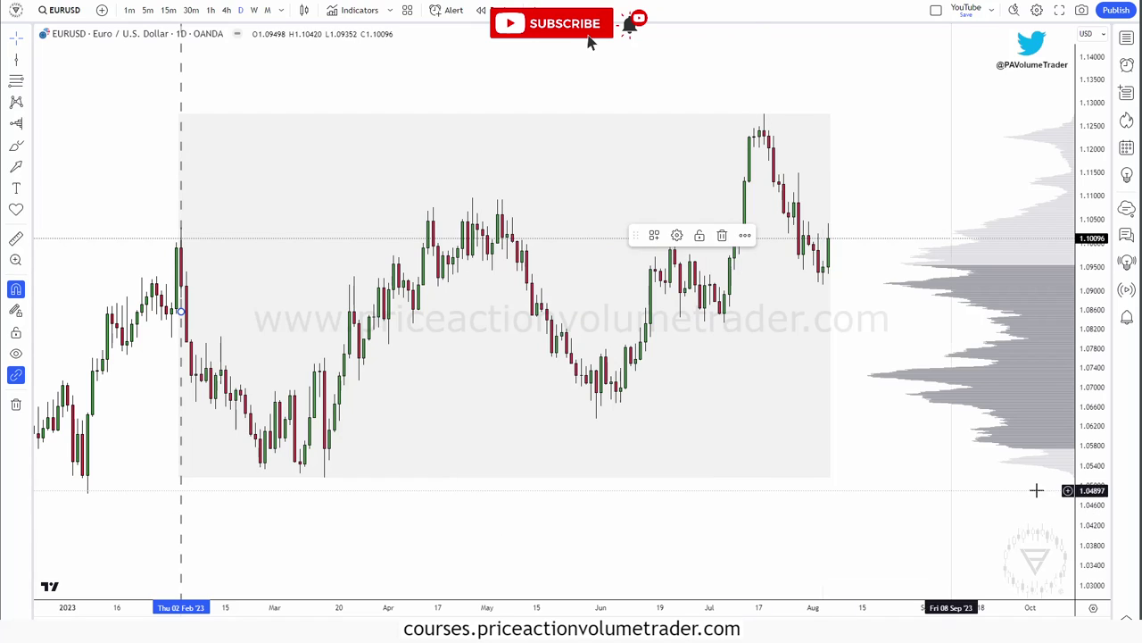
pyautogui.click(967, 483)
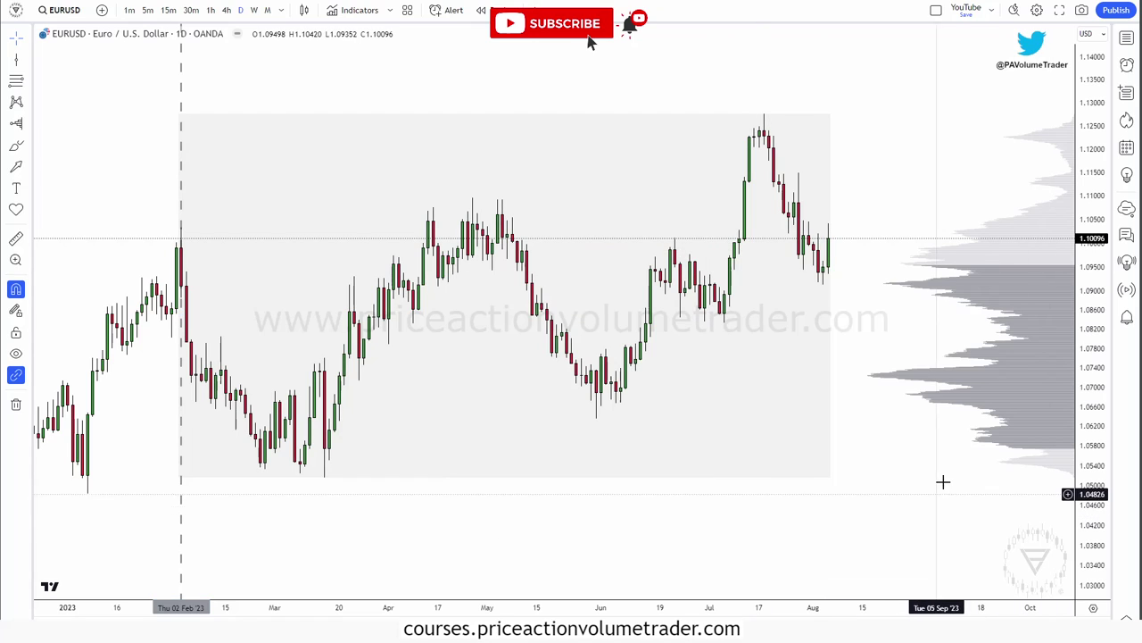
# Step: Switch the EURUSD chart to the 1-hour interval and look through the earlier price history
pyautogui.click(211, 10)
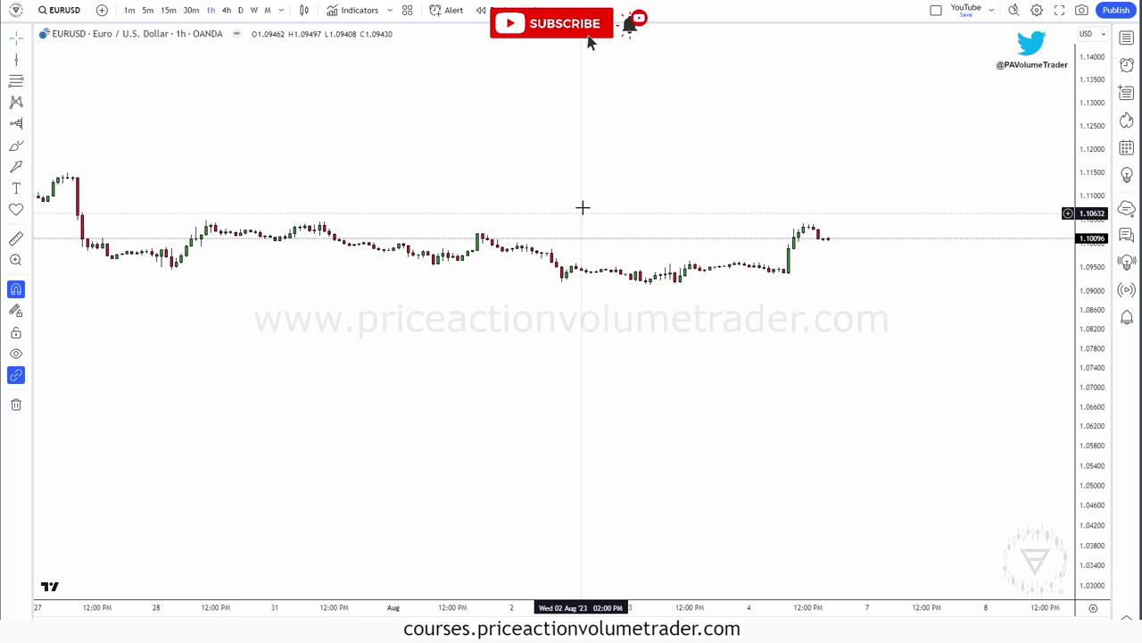
pyautogui.scroll(-4, 582, 209)
pyautogui.moveTo(669, 166); pyautogui.dragTo(757, 253)
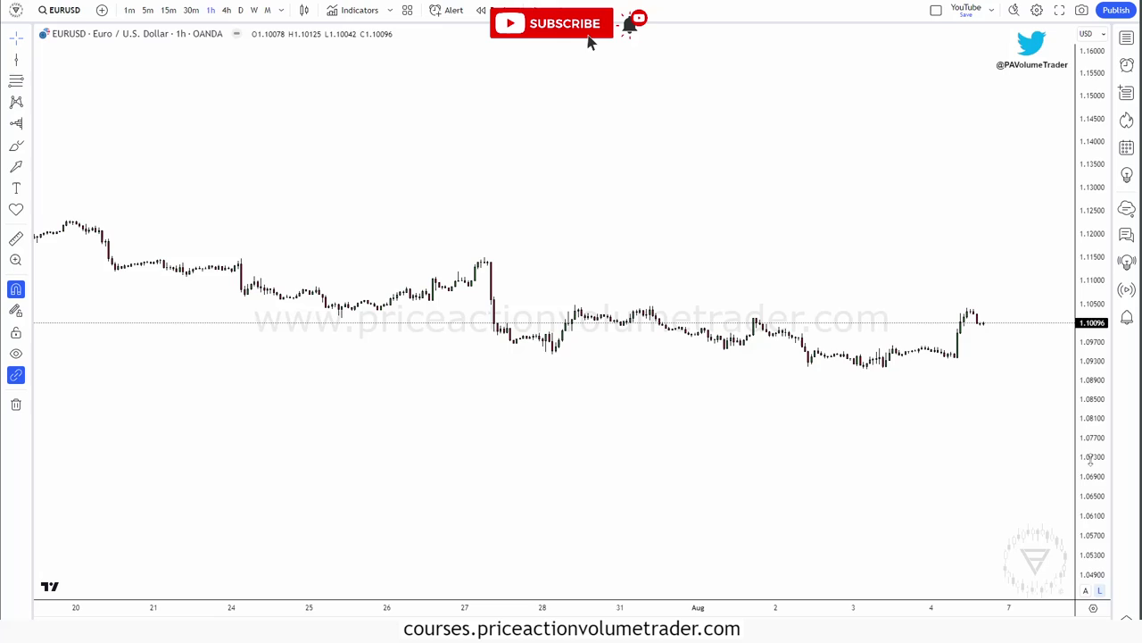
pyautogui.moveTo(1090, 460); pyautogui.dragTo(1088, 193)
pyautogui.moveTo(985, 207); pyautogui.dragTo(936, 222)
pyautogui.scroll(-3, 936, 222)
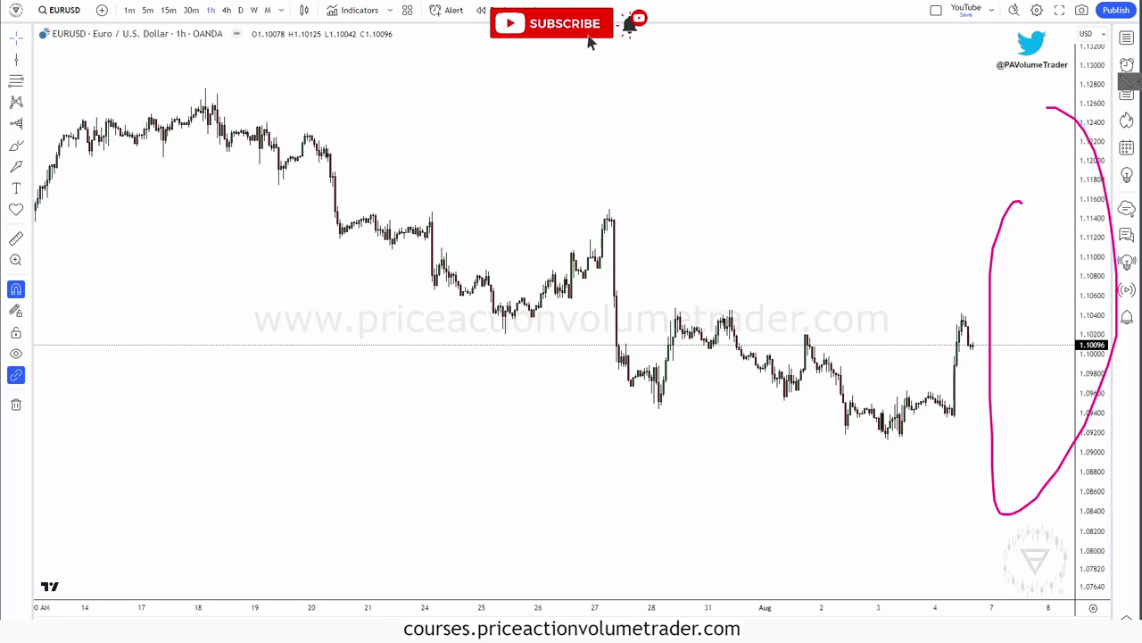
pyautogui.press('Escape')
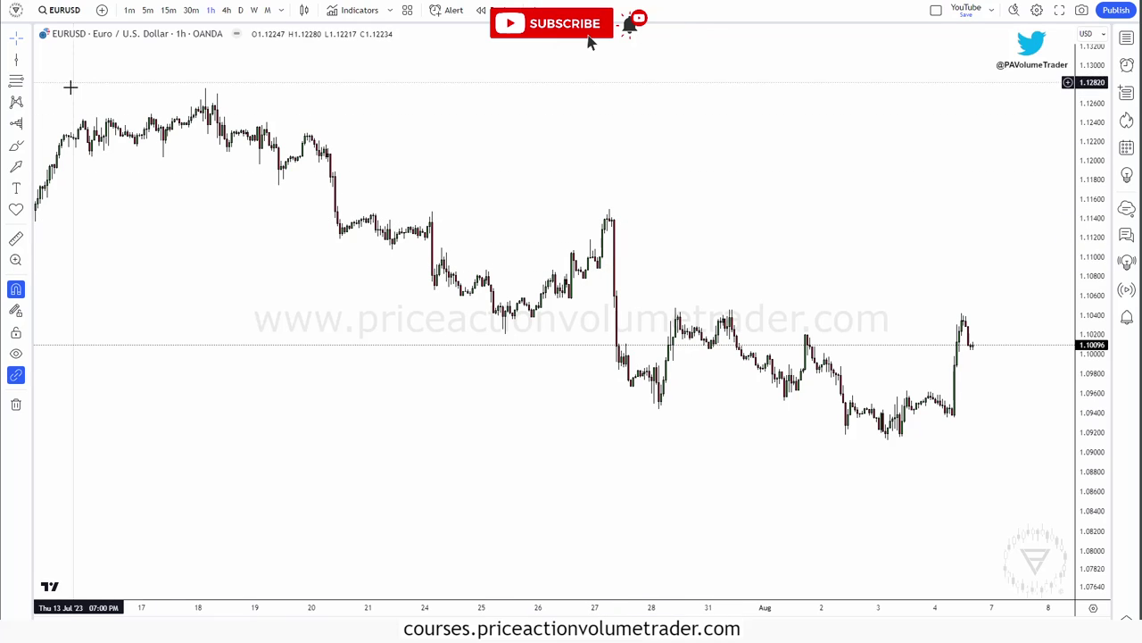
pyautogui.scroll(-5, 469, 227)
pyautogui.scroll(-2, 471, 226)
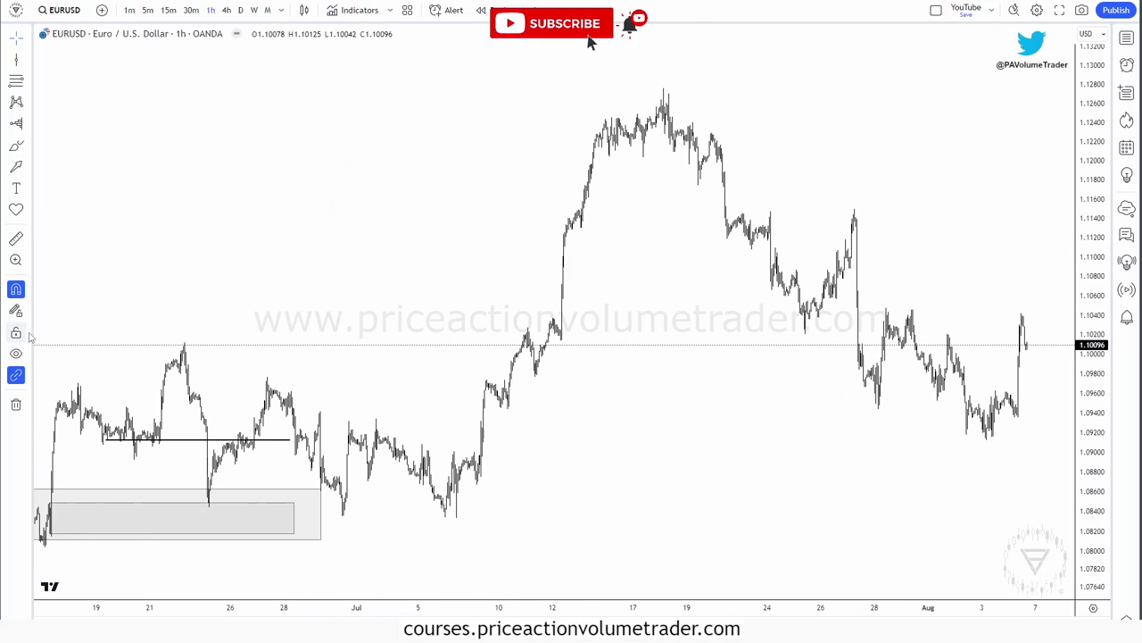
# Step: Delete the old grey rectangles and the short horizontal line from the June price area
pyautogui.click(29, 405)
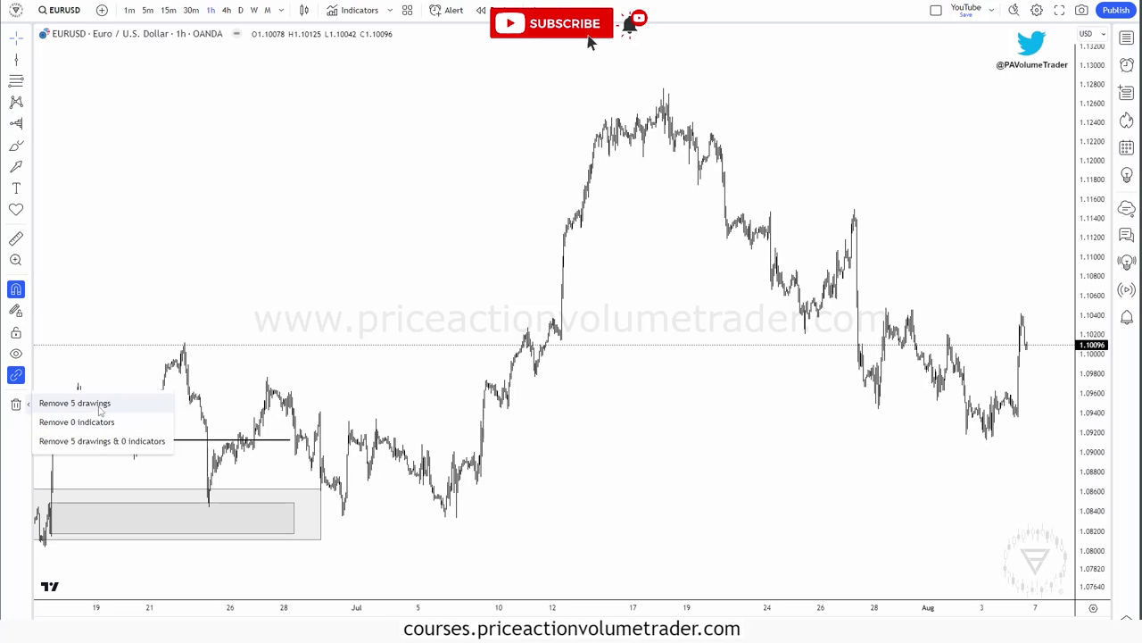
pyautogui.click(105, 405)
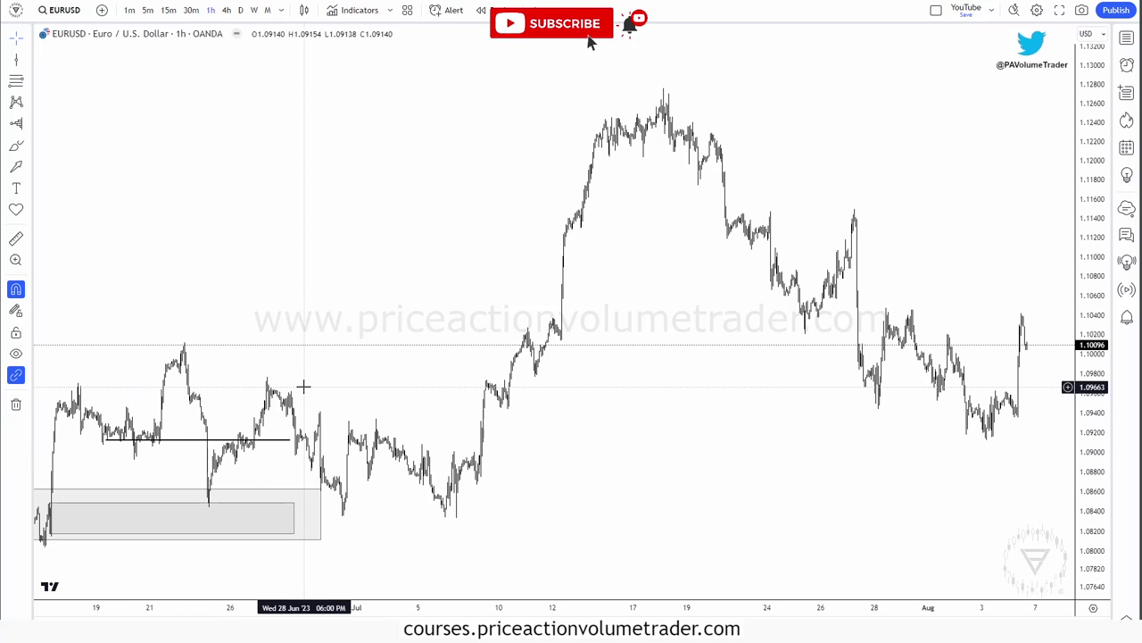
pyautogui.click(268, 489)
pyautogui.press('Delete')
pyautogui.click(272, 502)
pyautogui.press('Delete')
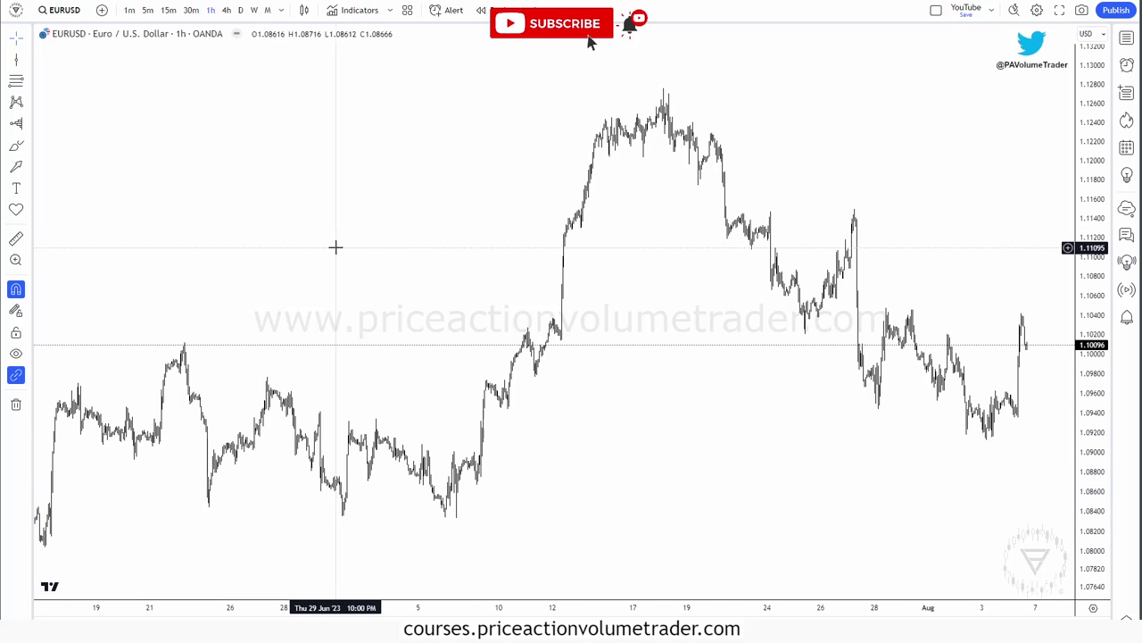
# Step: Examine the anchored volume profile back to its vertical marker line on the 1-hour chart
pyautogui.scroll(-5, 334, 247)
pyautogui.moveTo(396, 248); pyautogui.dragTo(372, 185)
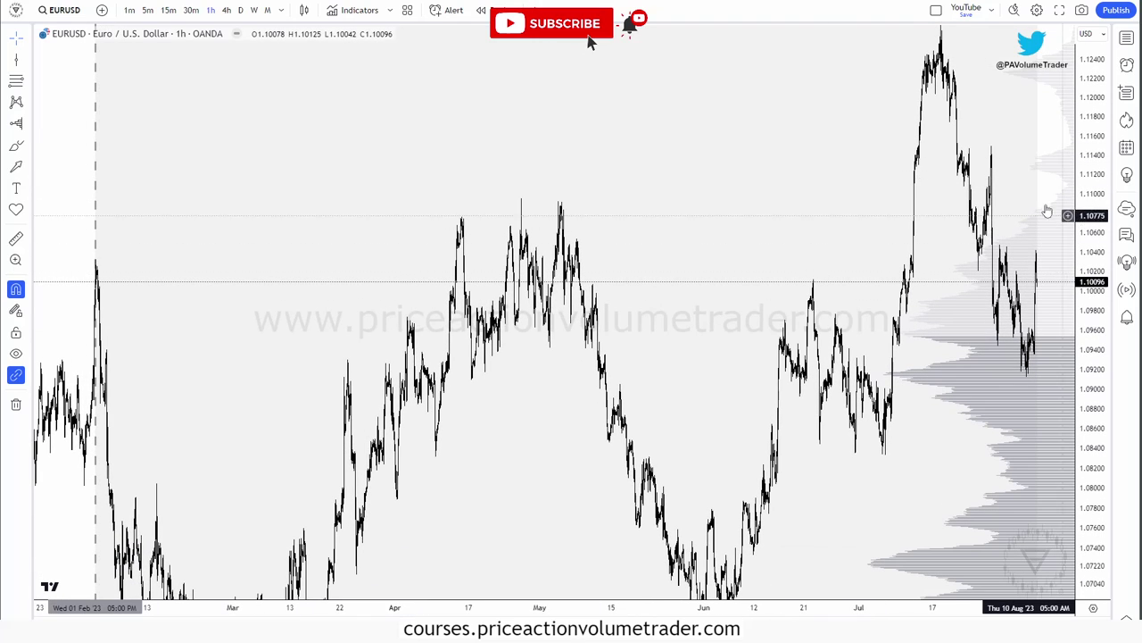
# Step: Fit the whole profile's price range in view, switch EURUSD to the daily interval and examine the anchored volume profile there
pyautogui.moveTo(1092, 116); pyautogui.dragTo(1092, 403)
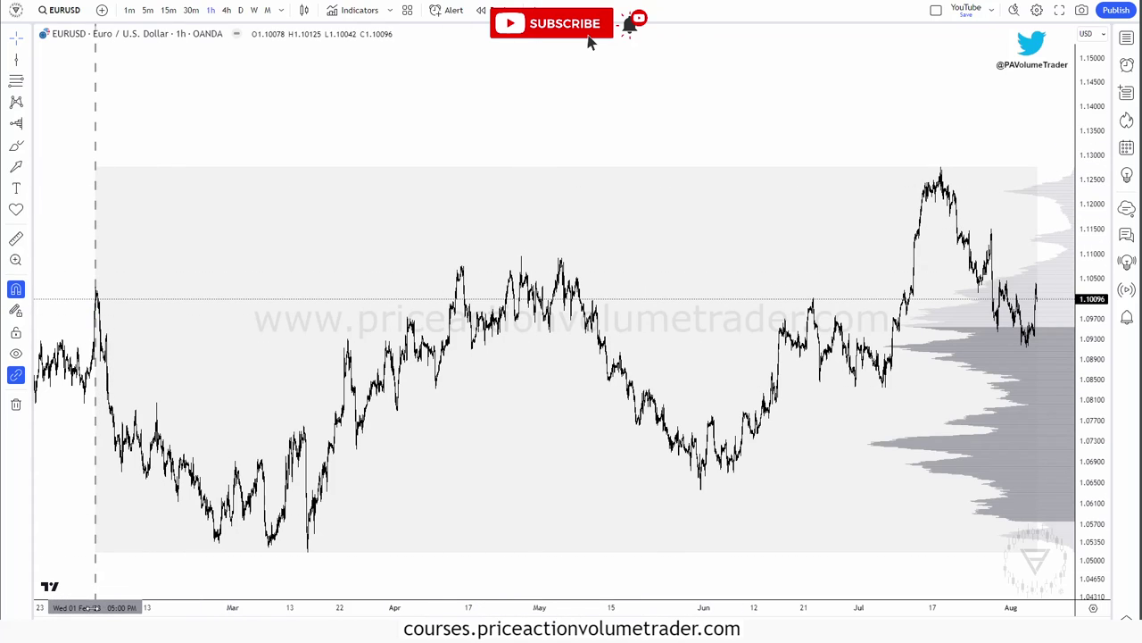
pyautogui.click(241, 11)
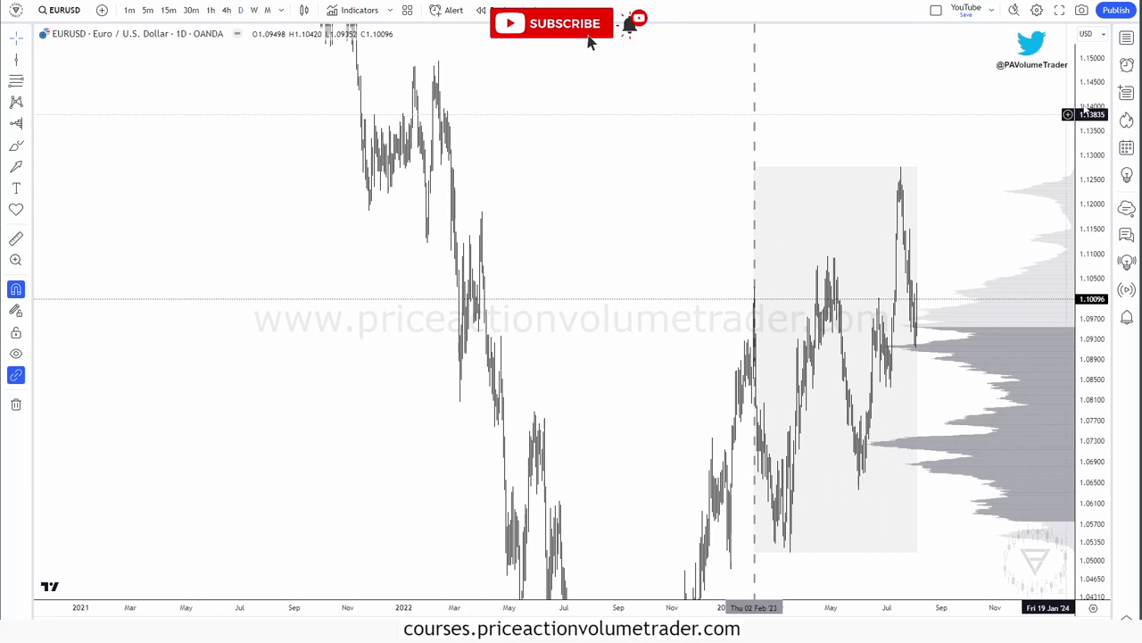
pyautogui.scroll(5, 1003, 154)
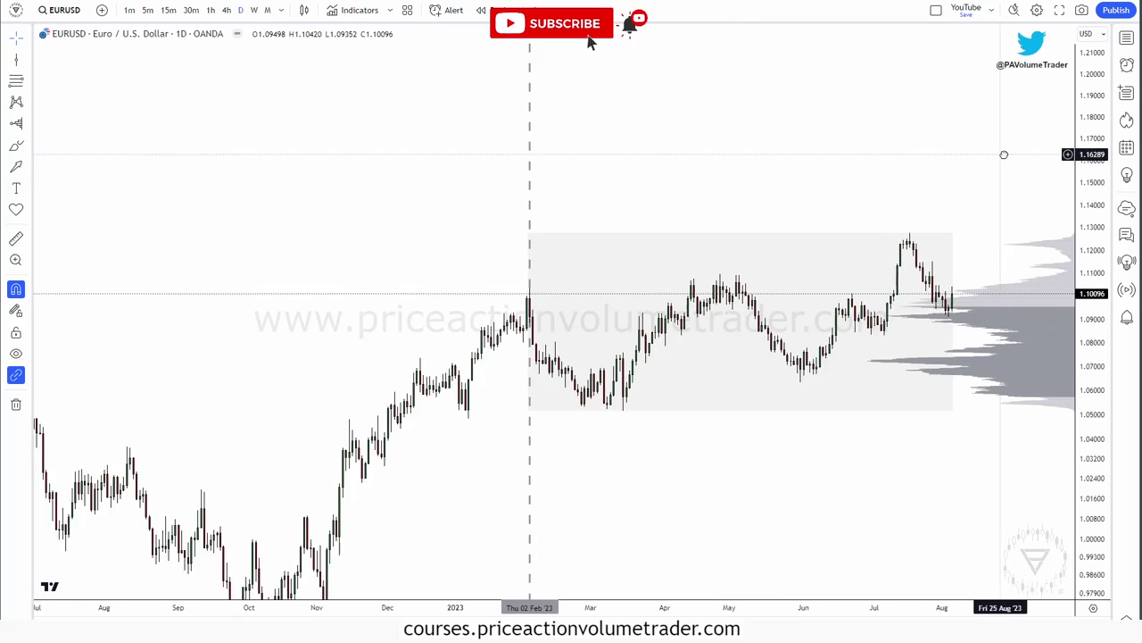
pyautogui.scroll(3, 982, 181)
pyautogui.scroll(3, 928, 124)
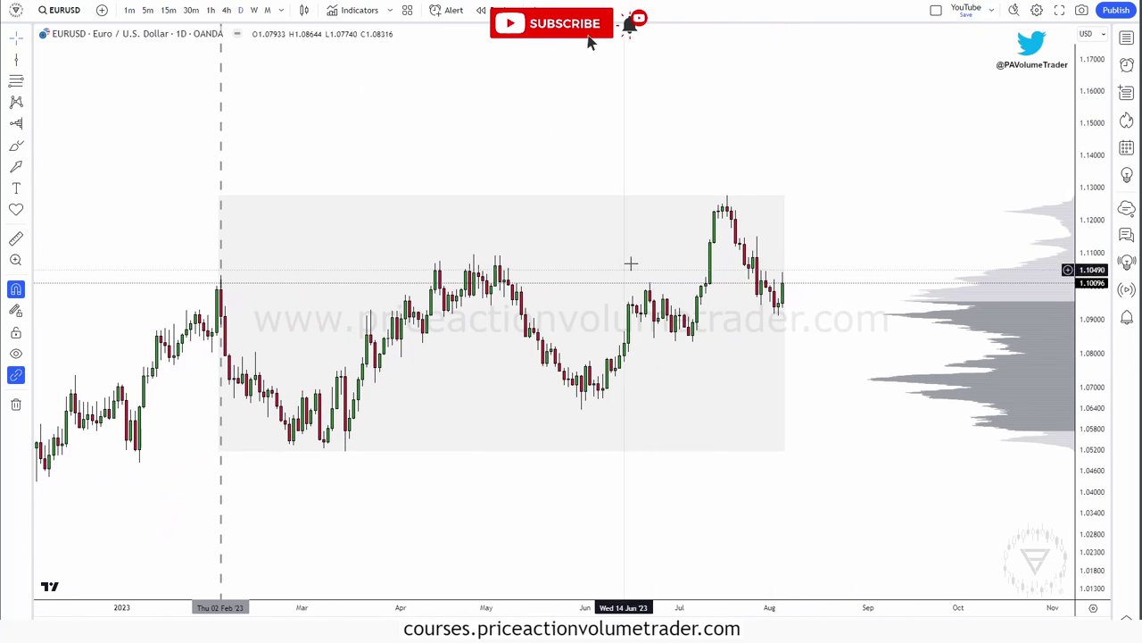
# Step: Switch the EURUSD chart to the 4-hour interval and look back to the anchored volume profile's February 2023 marker line
pyautogui.click(227, 10)
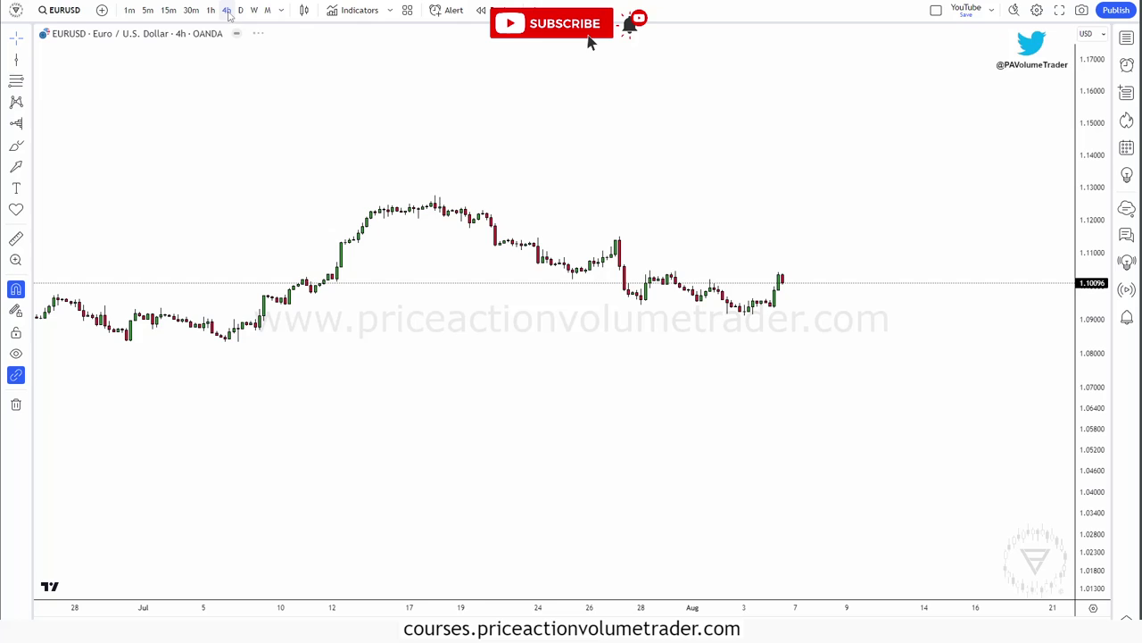
pyautogui.scroll(-3, 594, 250)
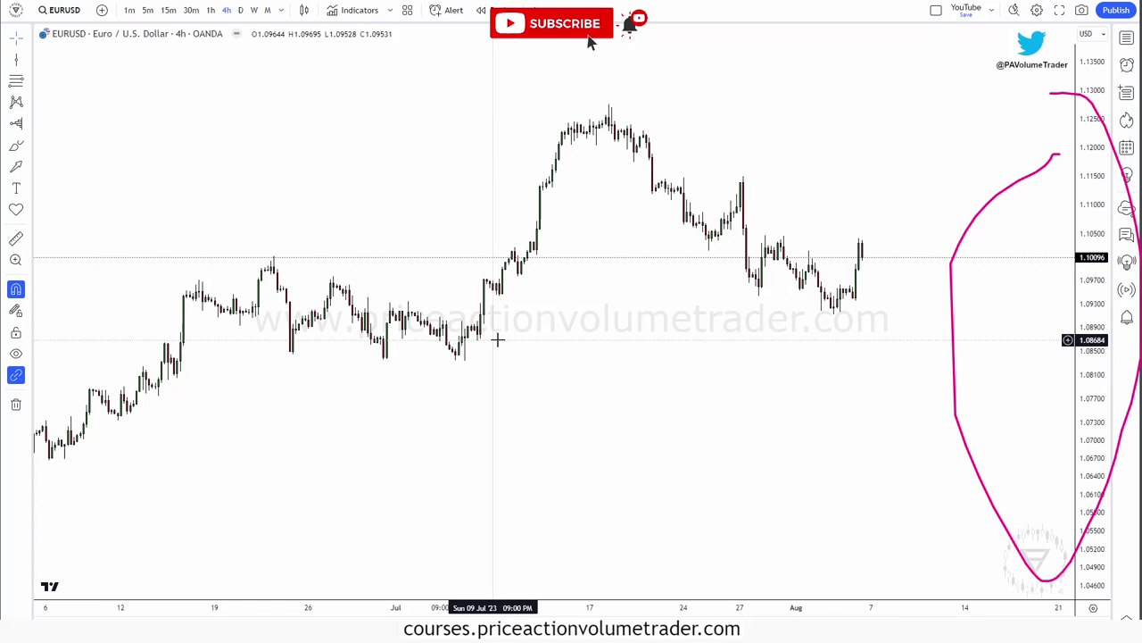
pyautogui.scroll(-5, 438, 348)
pyautogui.moveTo(199, 211); pyautogui.dragTo(732, 209)
pyautogui.moveTo(194, 146); pyautogui.dragTo(797, 121)
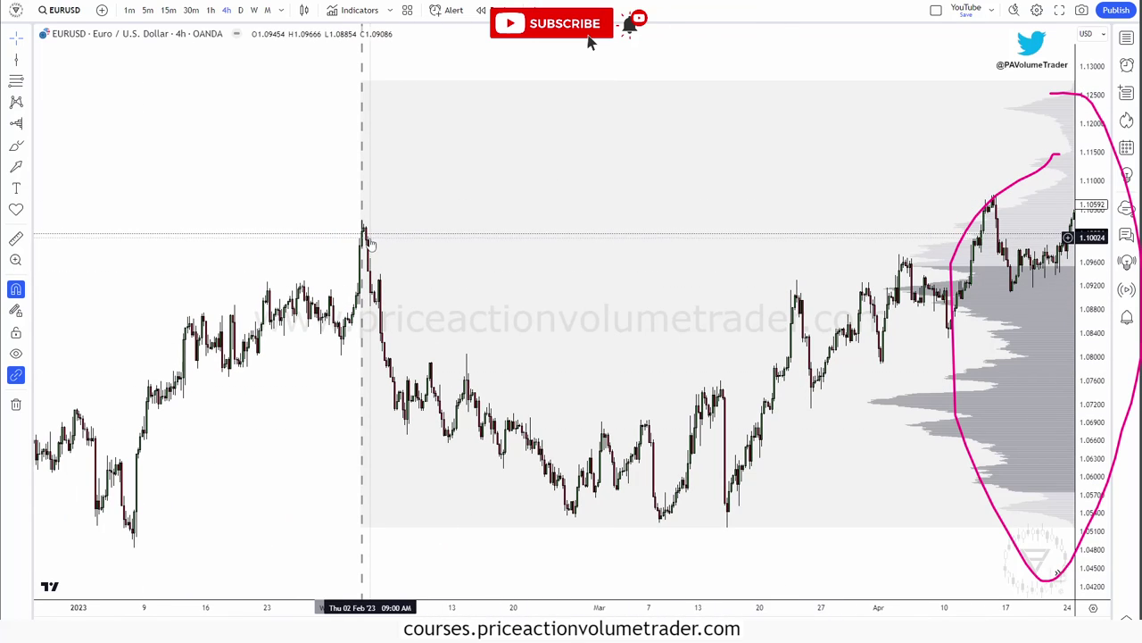
pyautogui.scroll(1, 741, 53)
pyautogui.scroll(1, 740, 54)
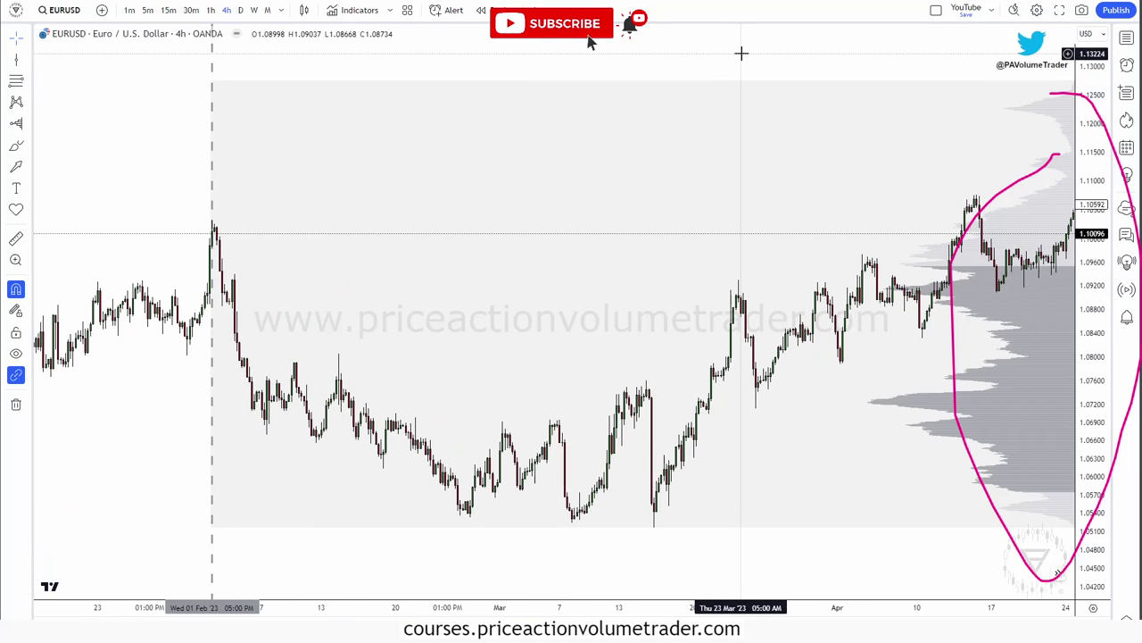
# Step: Examine the anchored volume profile's range on the 4-hour chart between its anchor and the latest candles, and clear the pen markings
pyautogui.moveTo(775, 60); pyautogui.dragTo(7, 71)
pyautogui.scroll(-4, 625, 196)
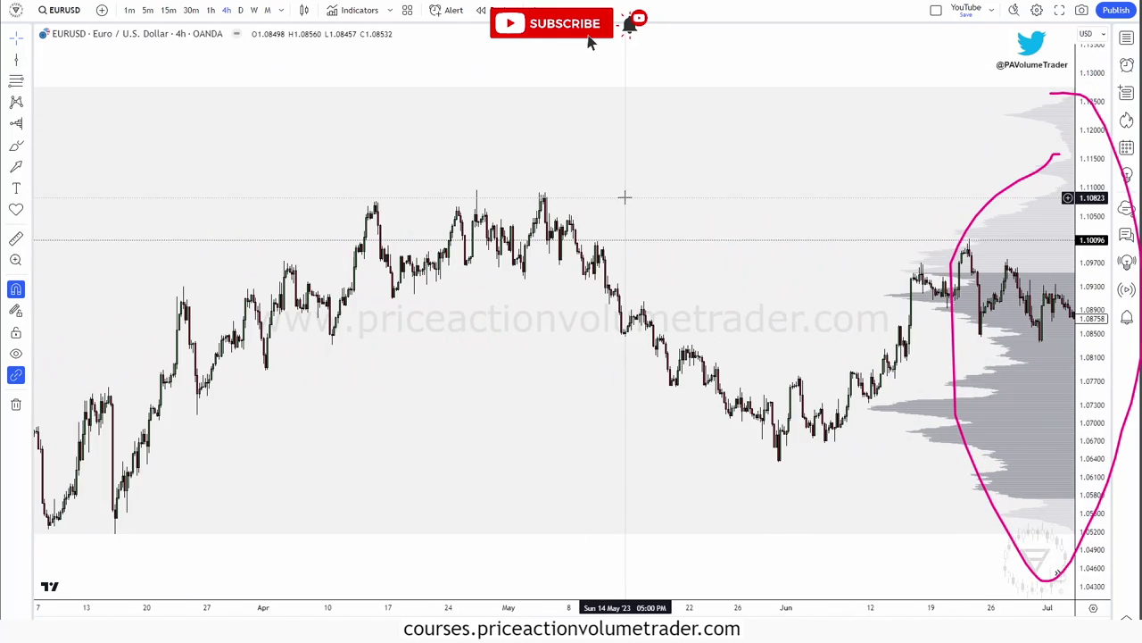
pyautogui.moveTo(873, 158); pyautogui.dragTo(473, 194)
pyautogui.scroll(4, 632, 199)
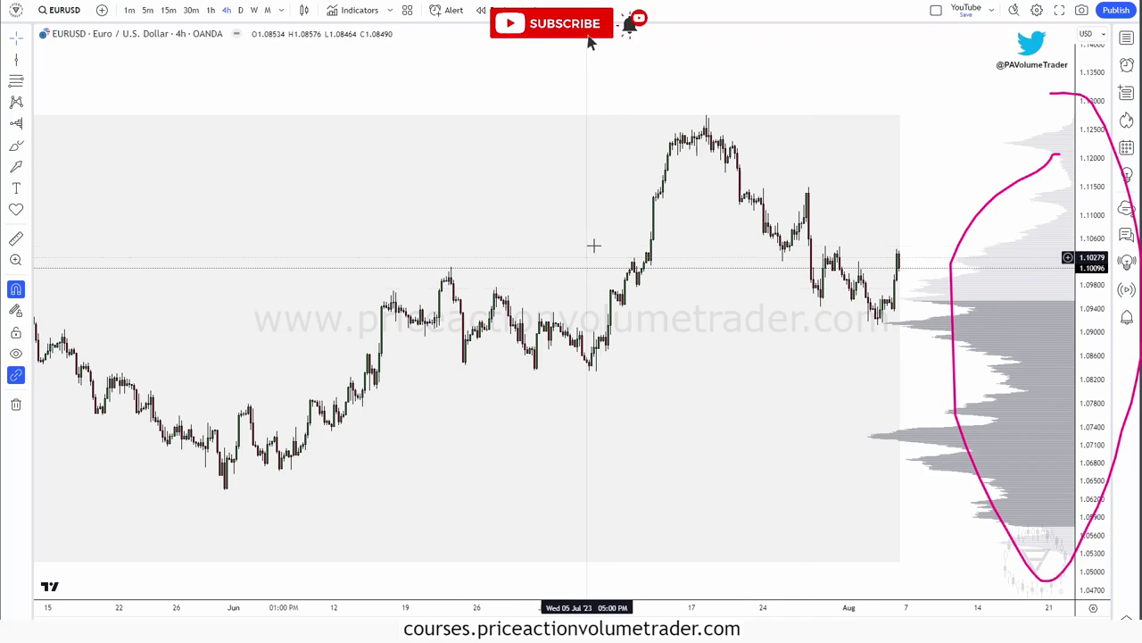
pyautogui.scroll(-3, 844, 257)
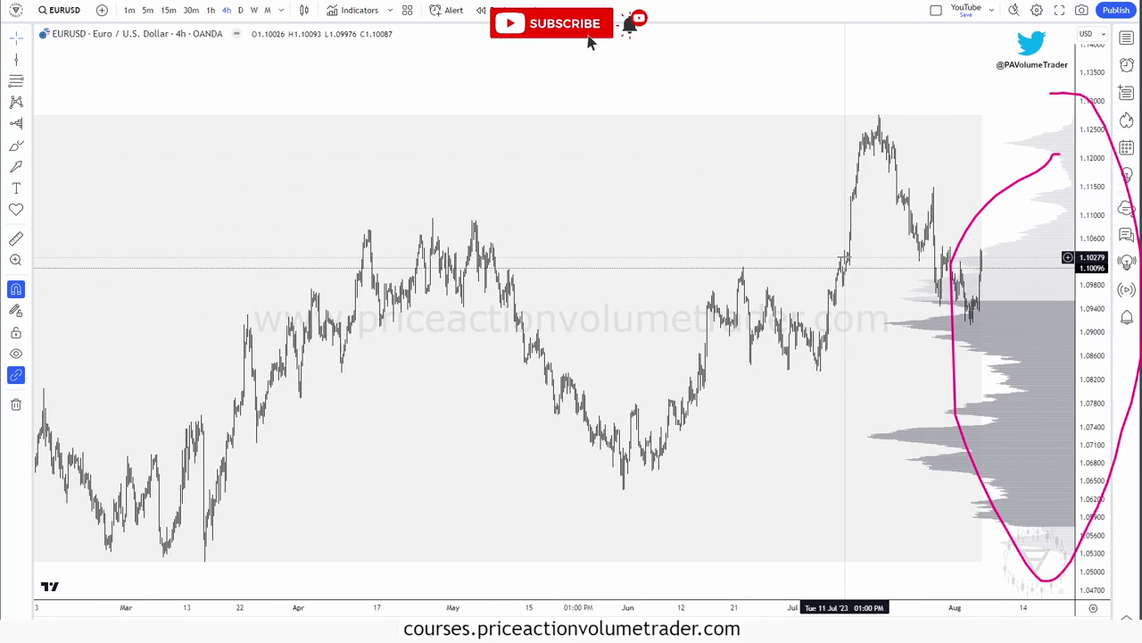
pyautogui.scroll(2, 839, 264)
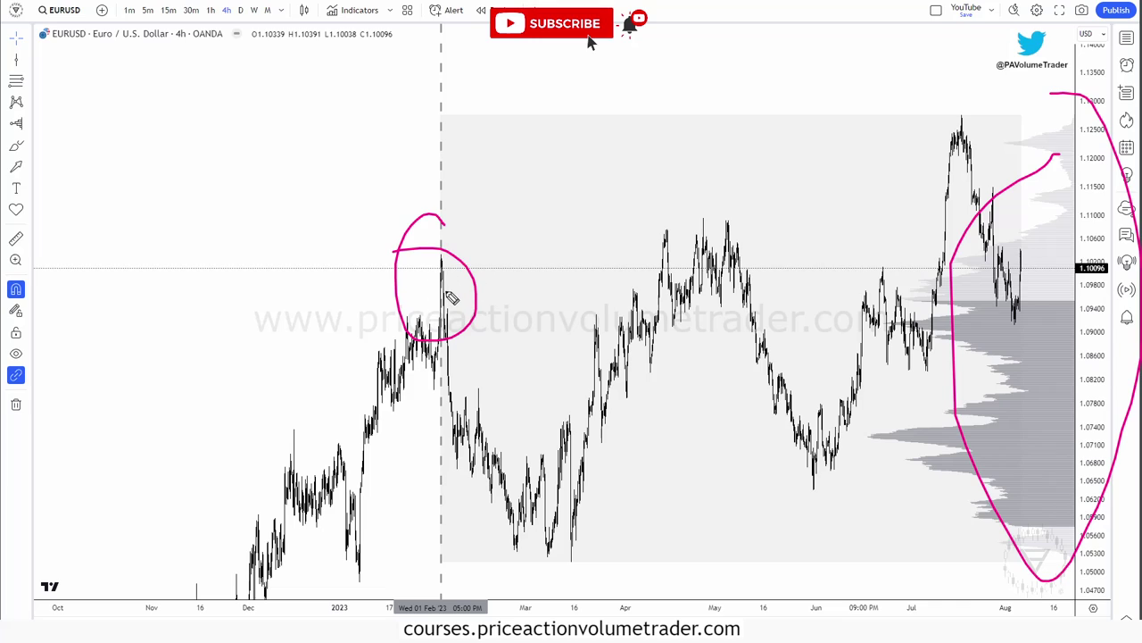
pyautogui.press('Escape')
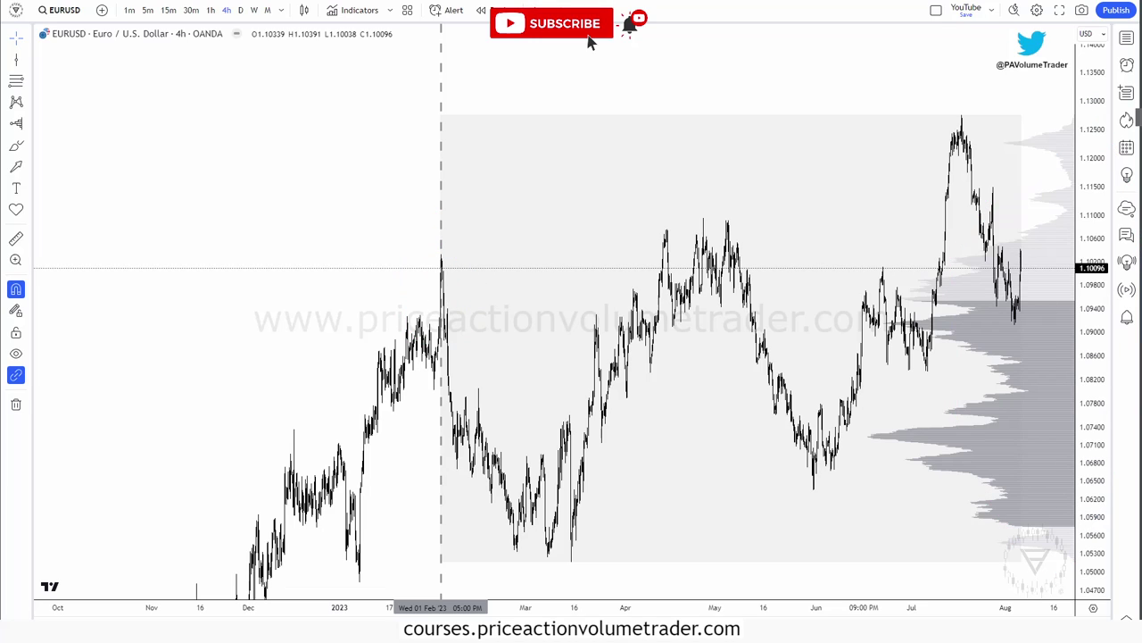
pyautogui.scroll(6, 967, 125)
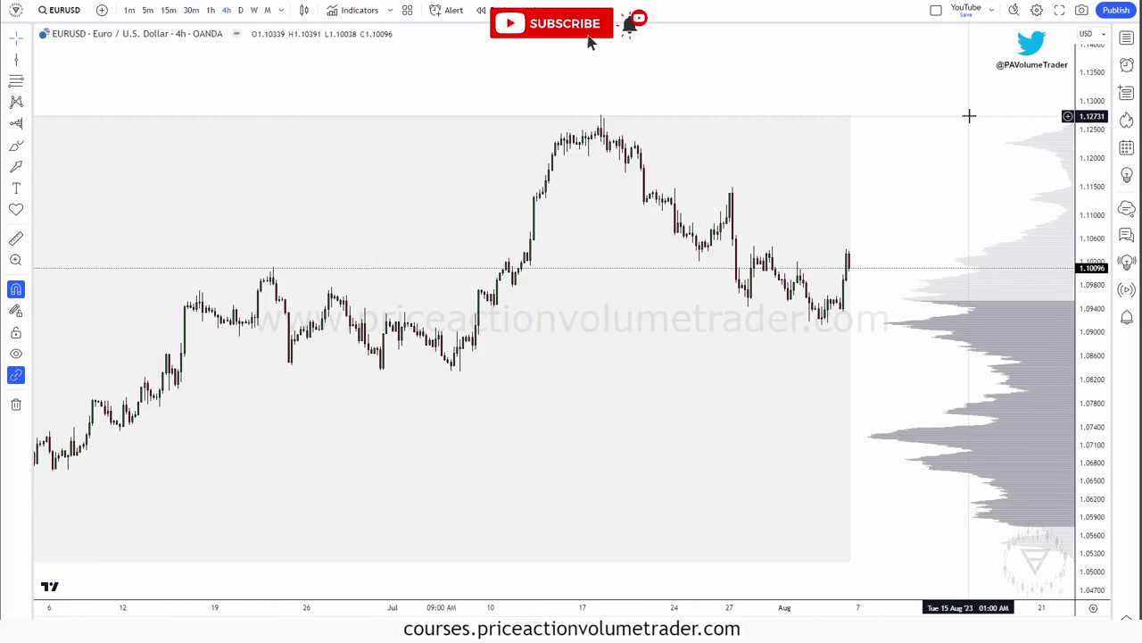
pyautogui.moveTo(924, 182); pyautogui.dragTo(1011, 164)
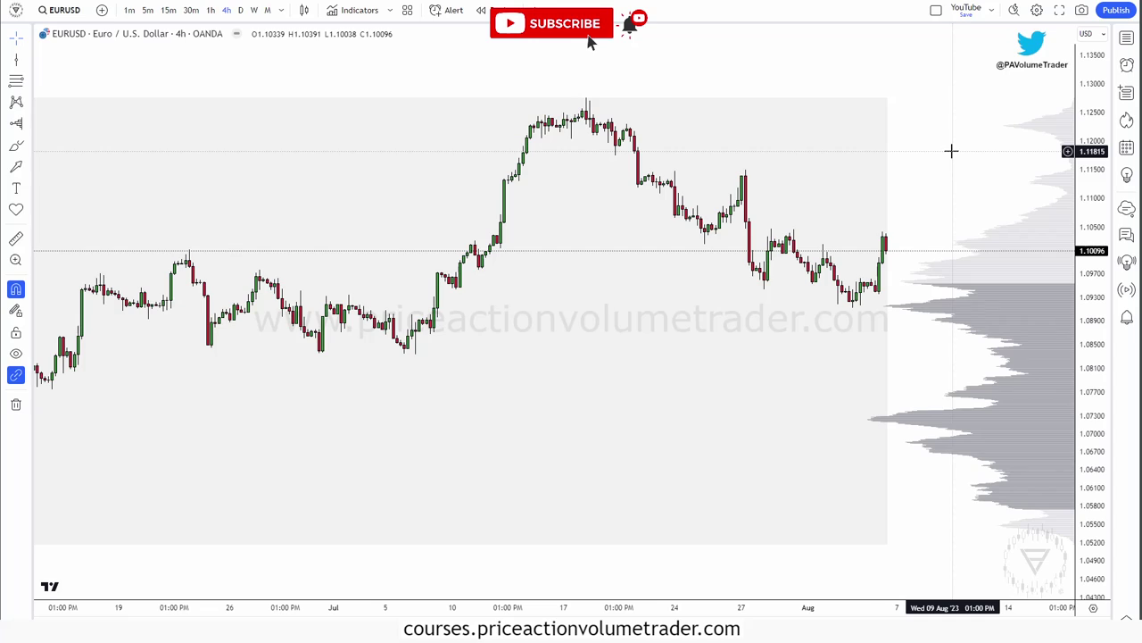
# Step: Check the anchored volume profile's visibility and input settings, and close them without changing anything
pyautogui.doubleClick(1031, 295)
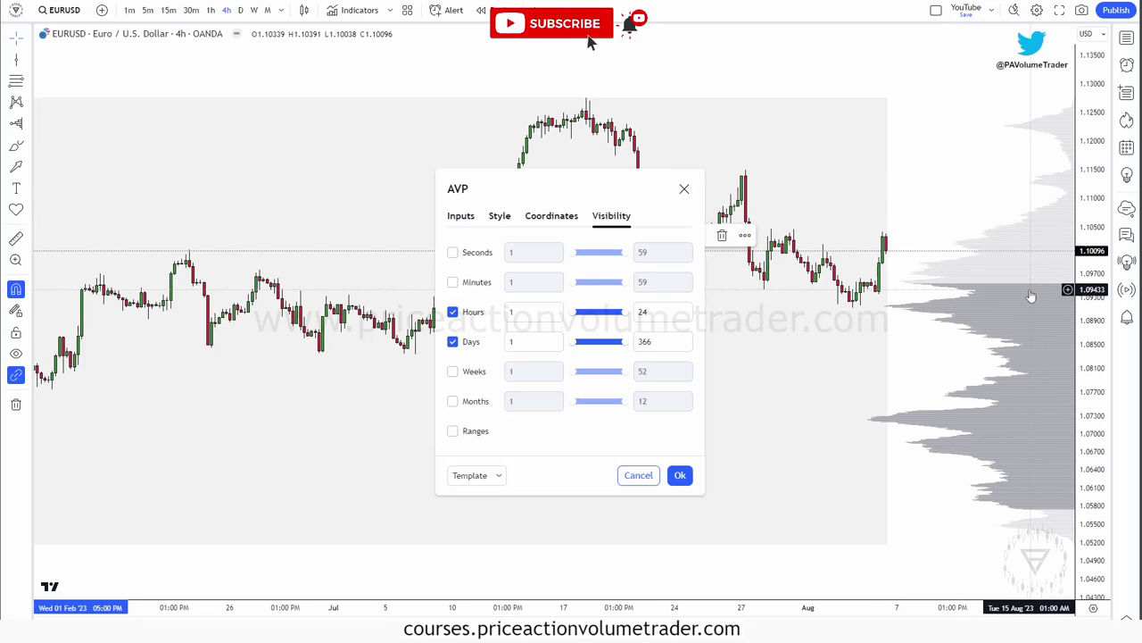
pyautogui.click(462, 218)
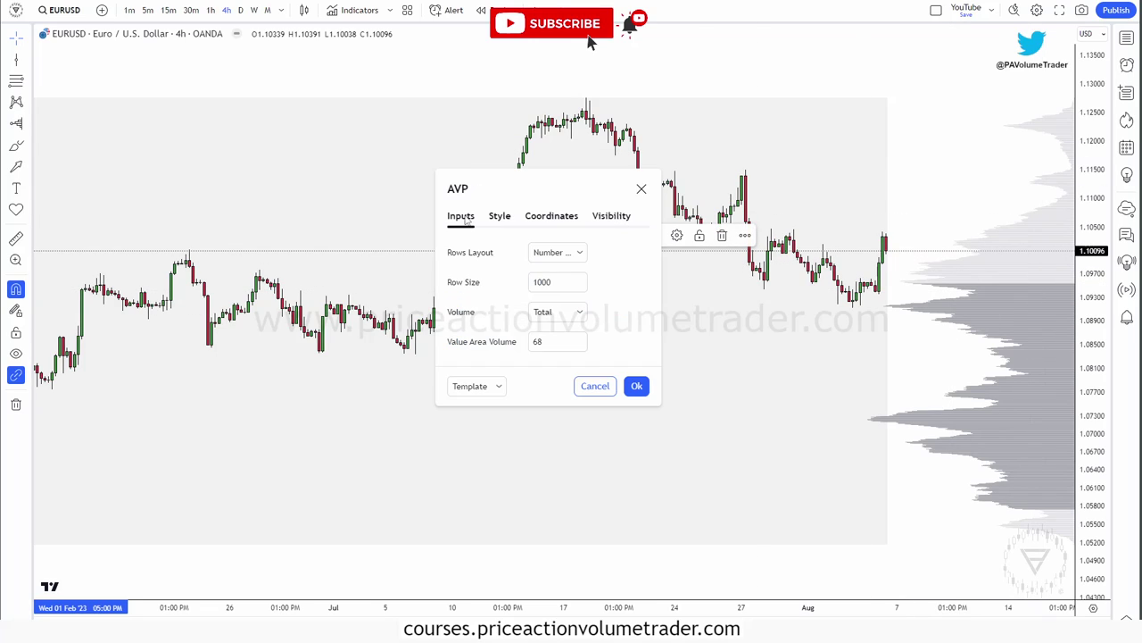
pyautogui.click(641, 188)
pyautogui.scroll(-5, 955, 107)
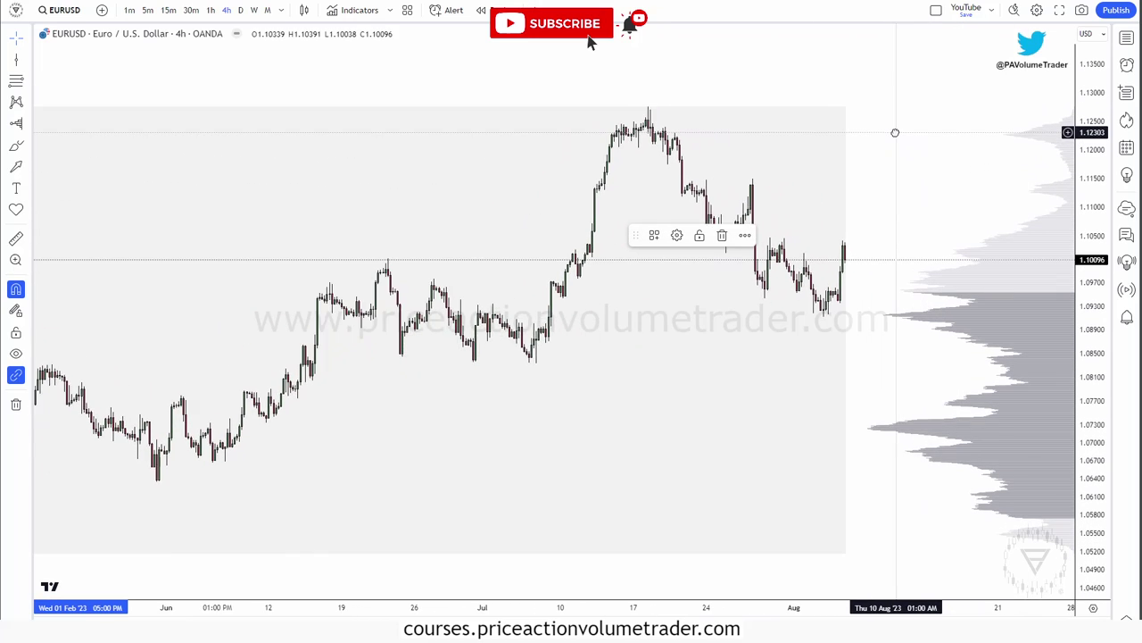
pyautogui.moveTo(895, 132); pyautogui.dragTo(854, 116)
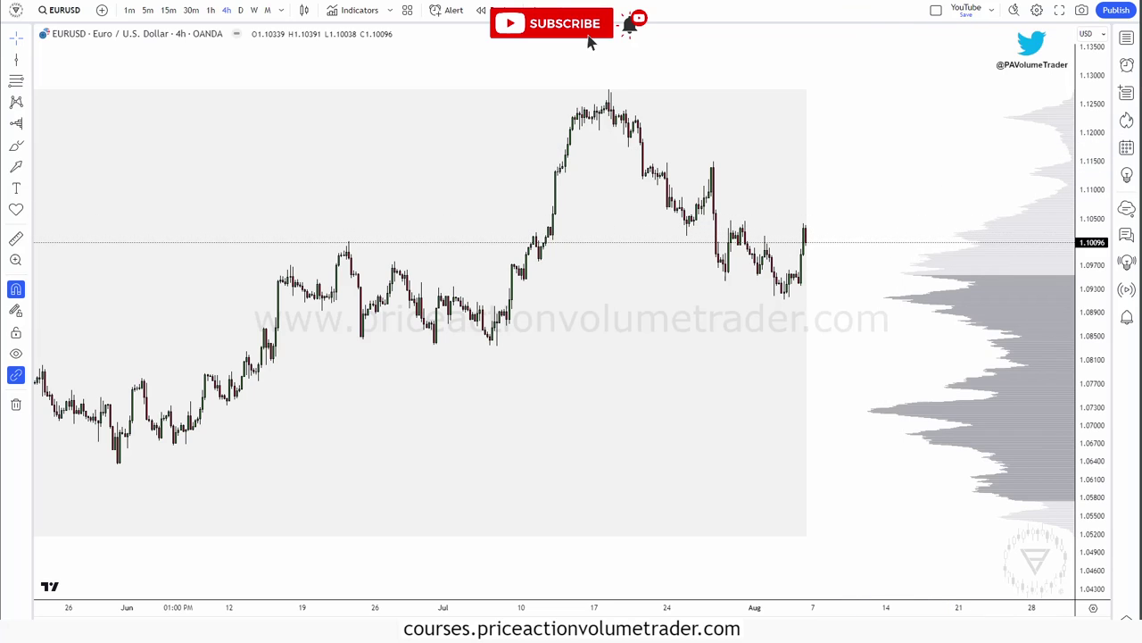
# Step: Circle the volume profile and the opposite edge of the chart with the pen, and erase both markings
pyautogui.moveTo(1063, 570); pyautogui.dragTo(1078, 46)
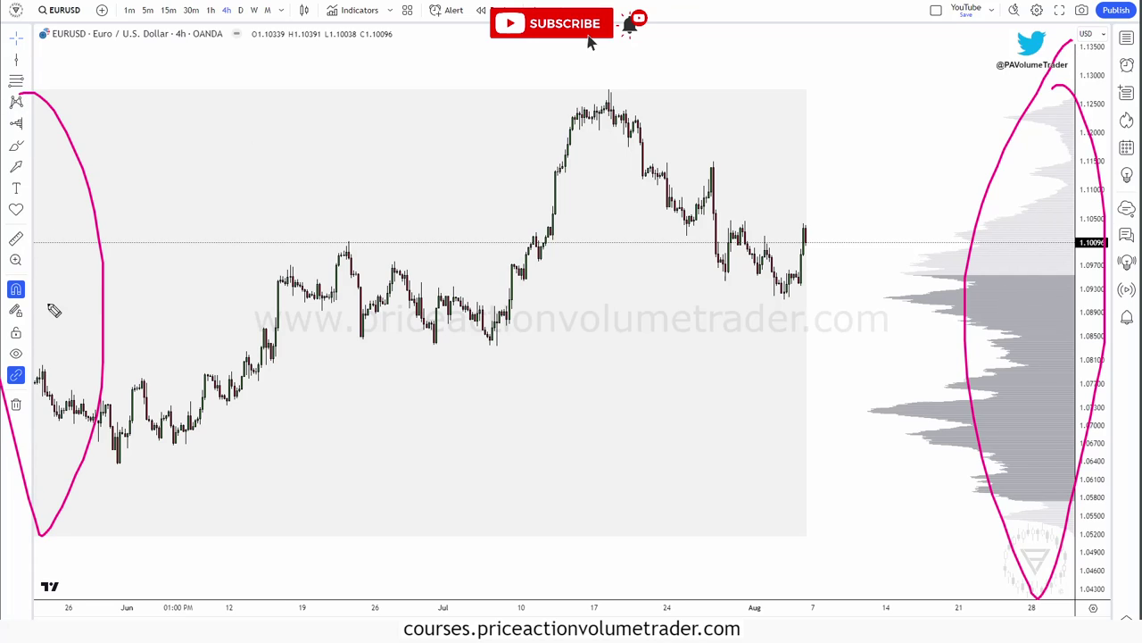
pyautogui.press('e')
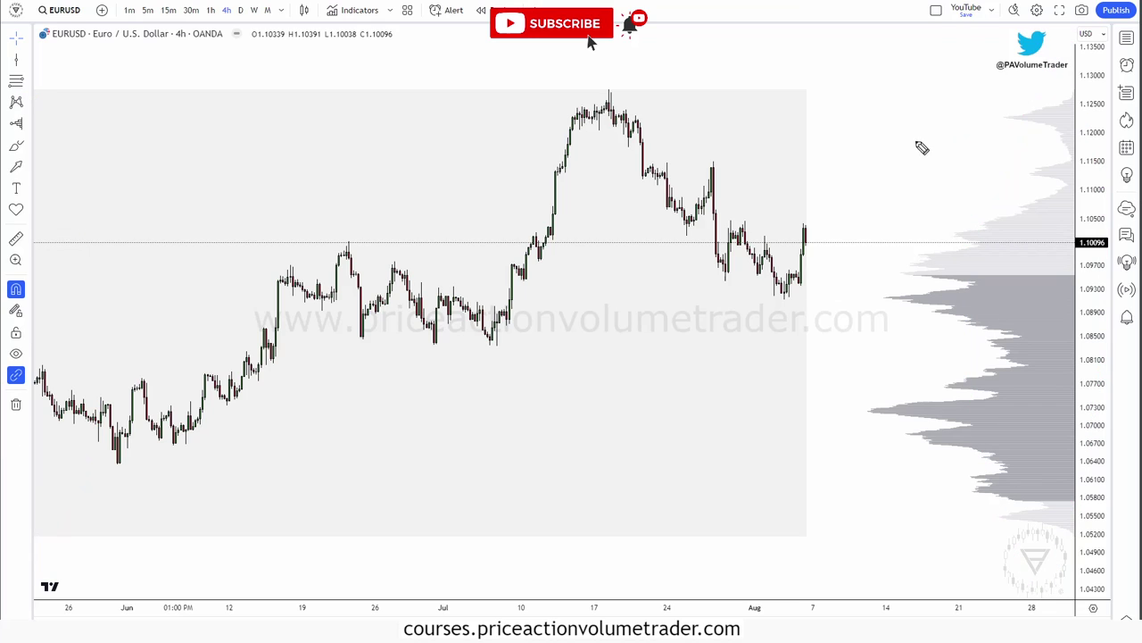
pyautogui.moveTo(870, 85); pyautogui.dragTo(899, 95)
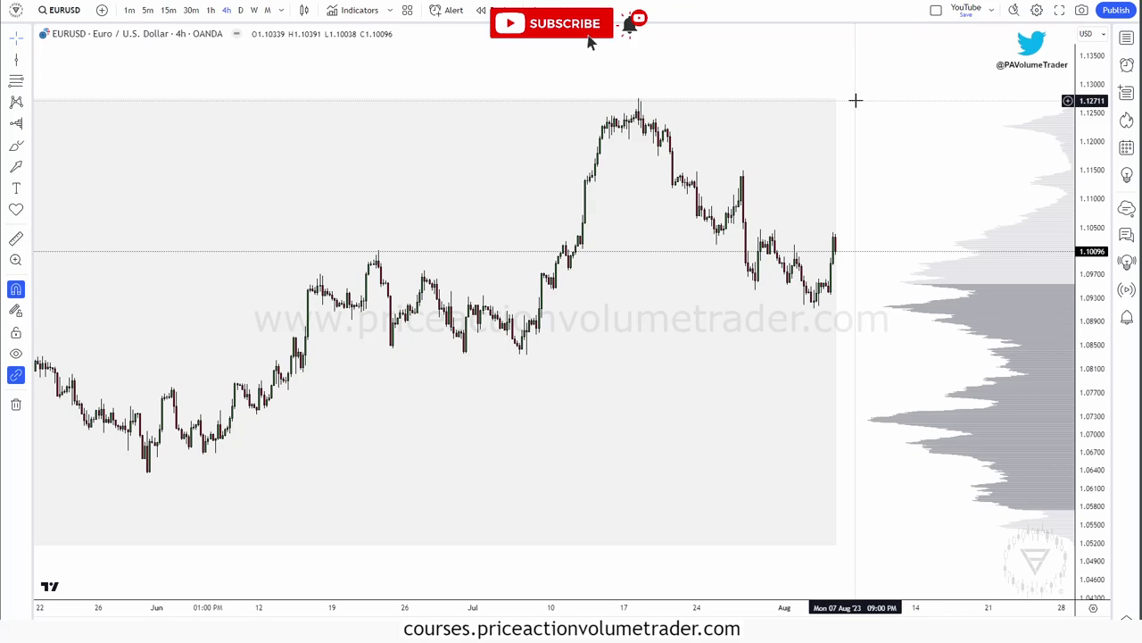